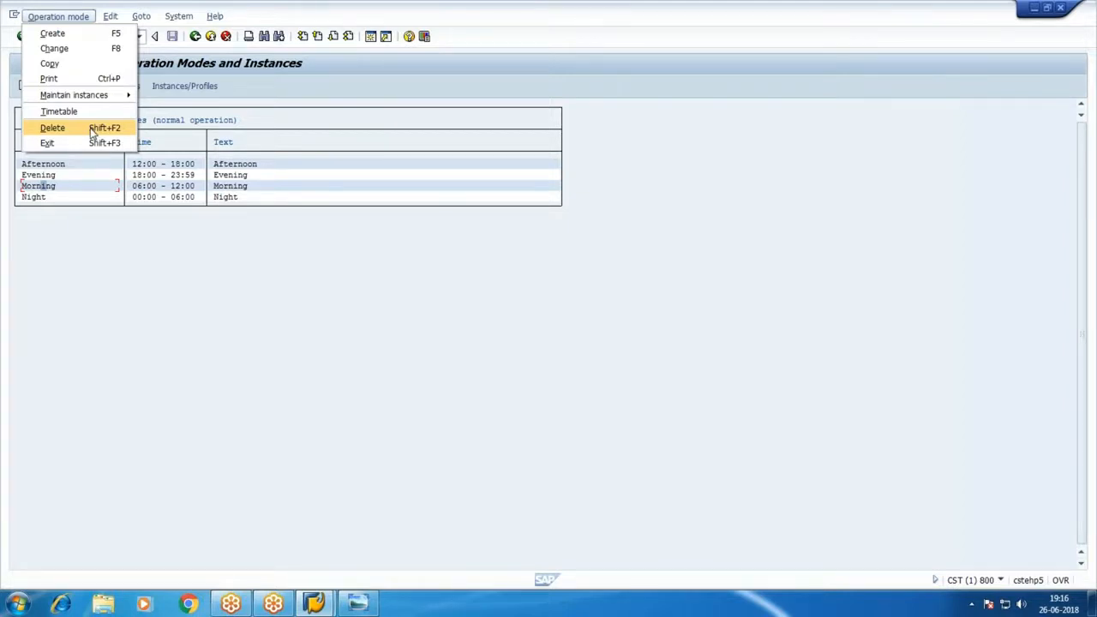
# Try to delete the Morning operation mode, read the information message and dismiss it.
pyautogui.click(91, 128)
pyautogui.moveTo(304, 252); pyautogui.dragTo(583, 260)
pyautogui.click(372, 283)
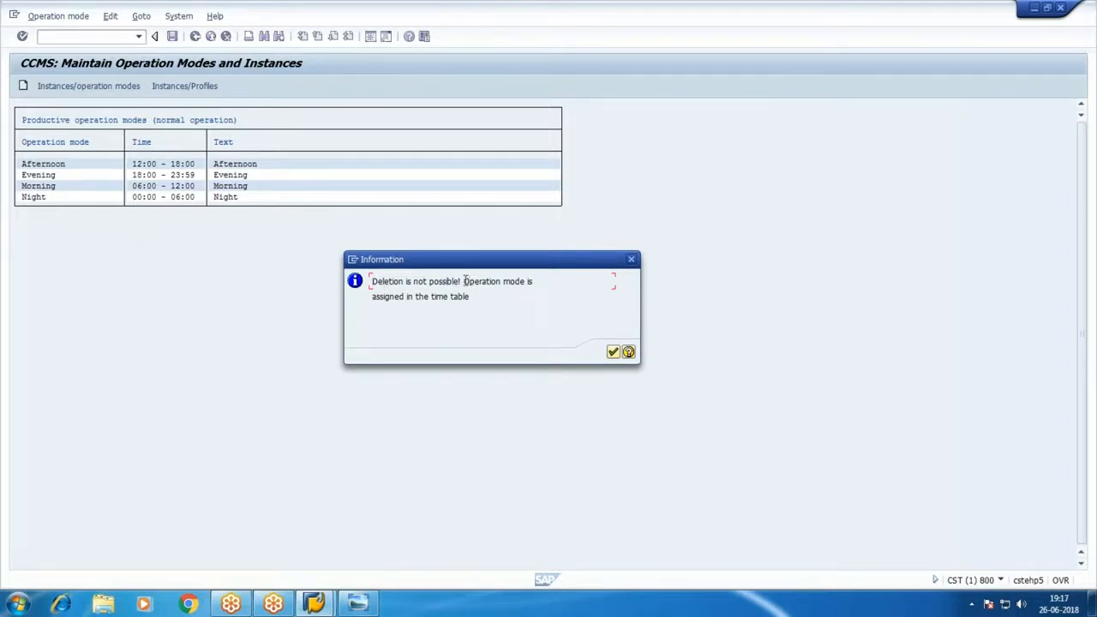
pyautogui.moveTo(474, 296); pyautogui.dragTo(367, 298)
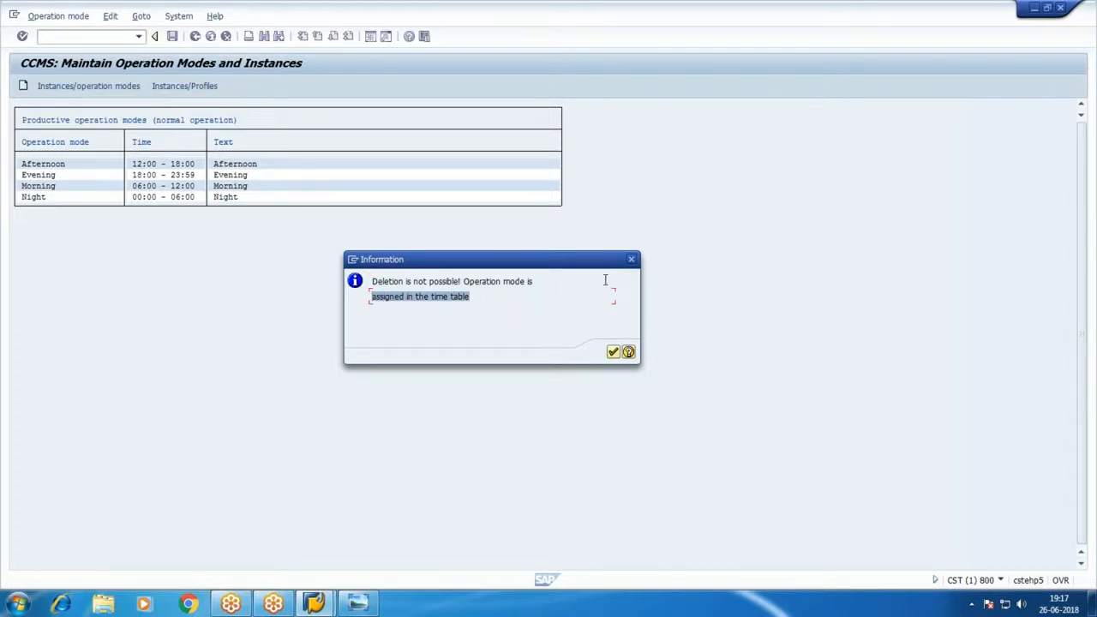
pyautogui.click(631, 259)
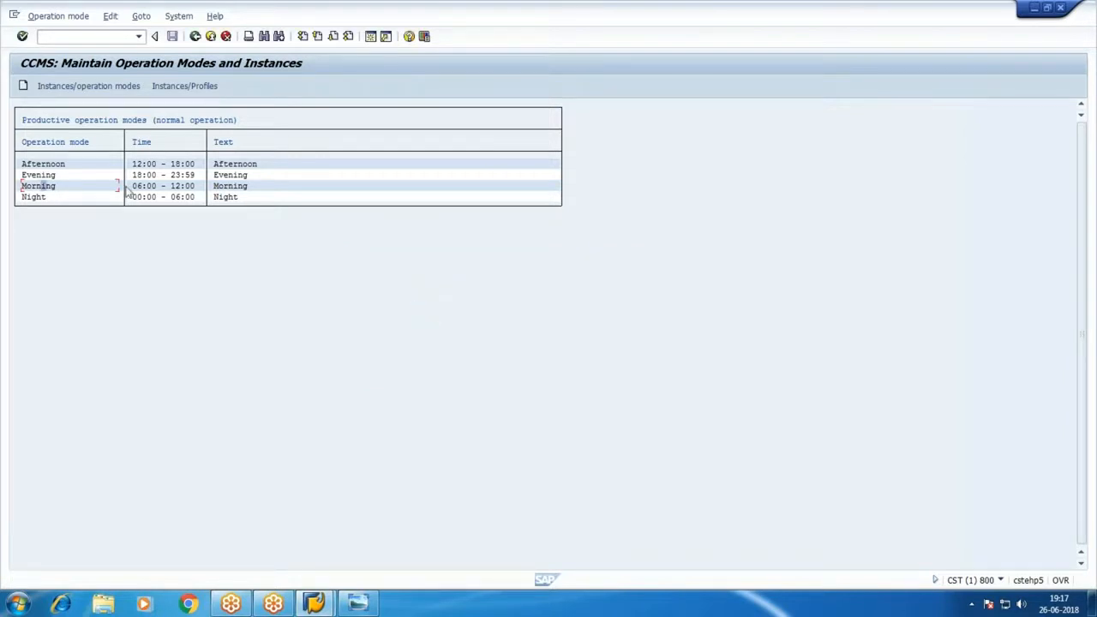
pyautogui.hotkey('ctrl', '1')
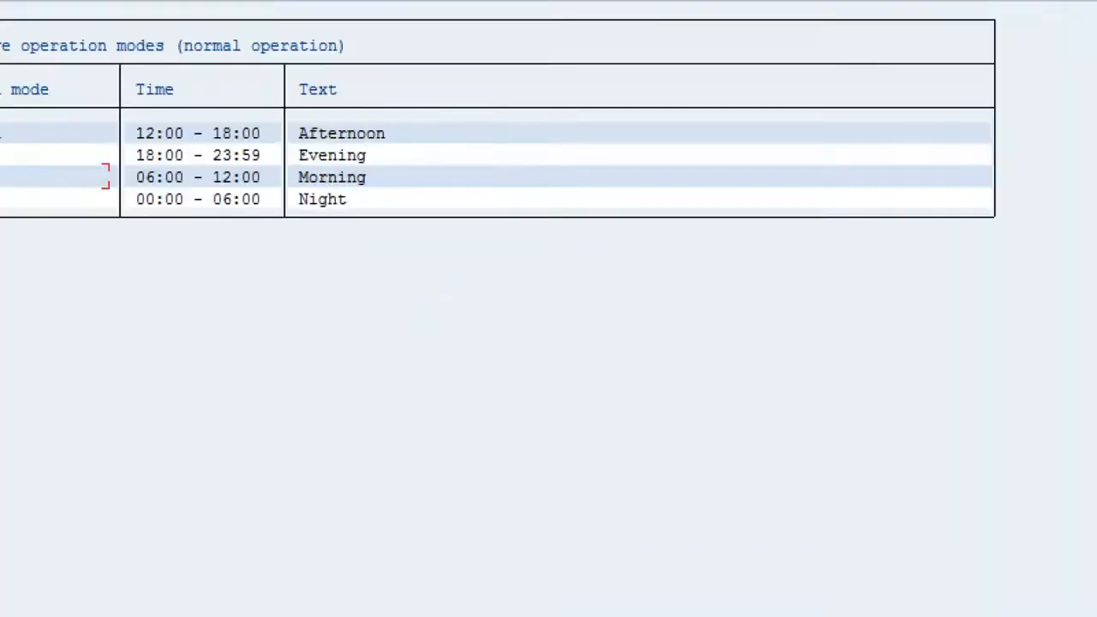
pyautogui.click(353, 228)
pyautogui.moveTo(355, 164)
pyautogui.mouseDown()
pyautogui.moveTo(270, 176)
pyautogui.moveTo(387, 273)
pyautogui.moveTo(408, 194)
pyautogui.moveTo(290, 158)
pyautogui.mouseUp()
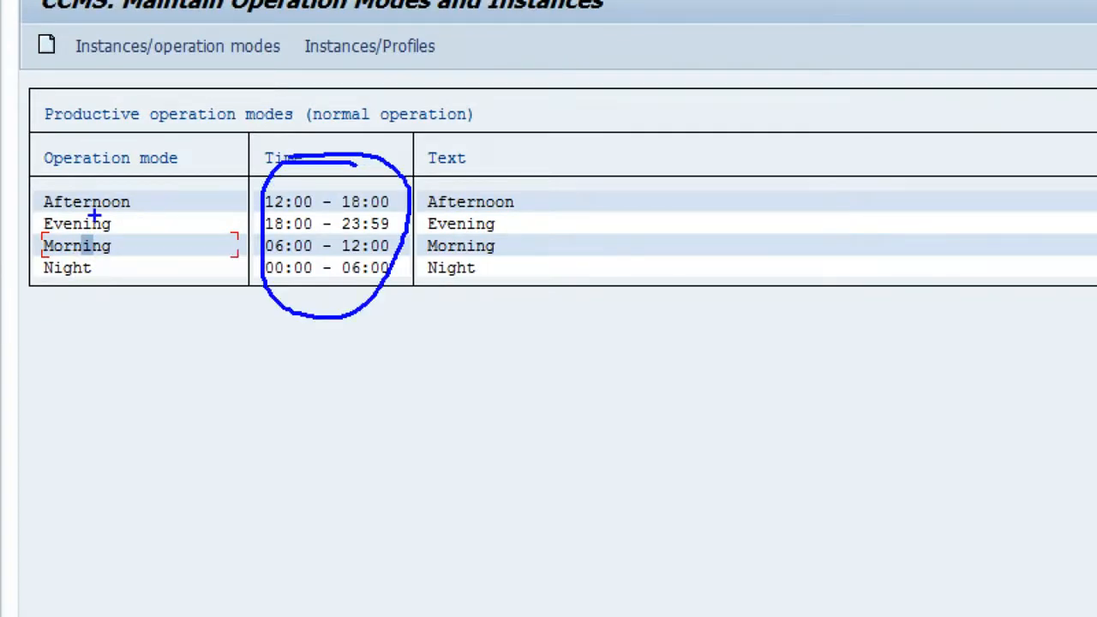
pyautogui.press('Escape')
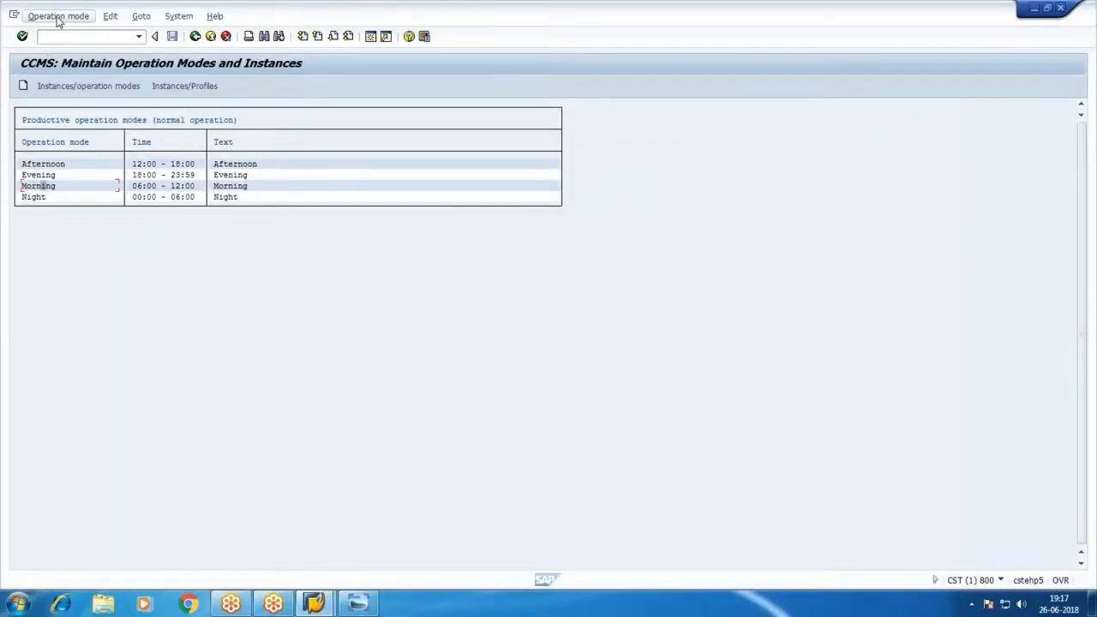
pyautogui.hotkey('ctrl', '2')
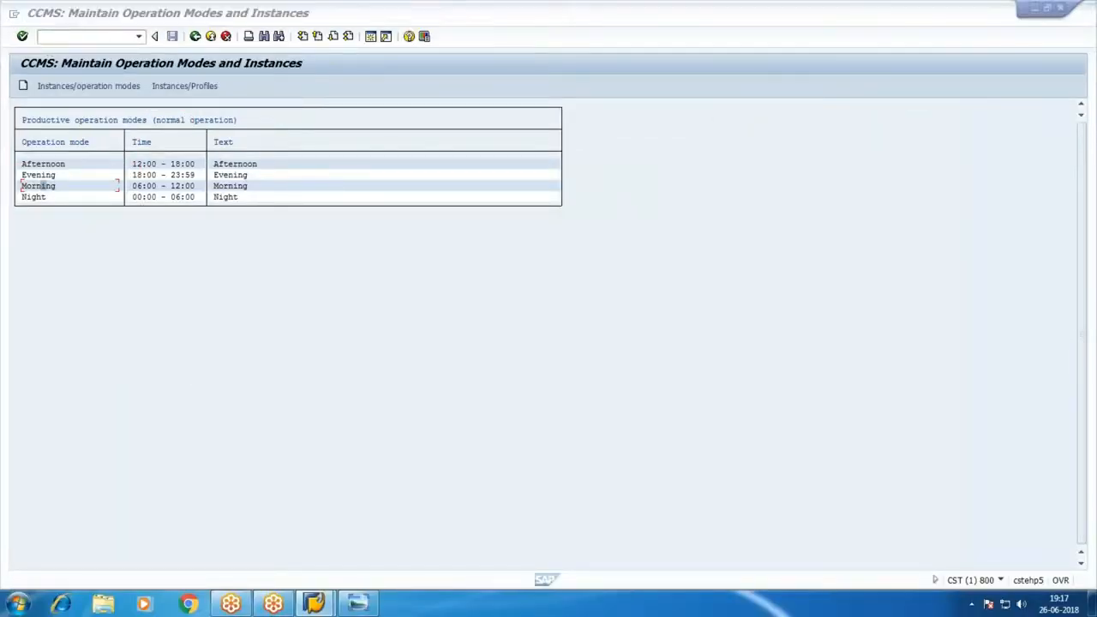
pyautogui.press('t')
pyautogui.scroll(6, 146, 330)
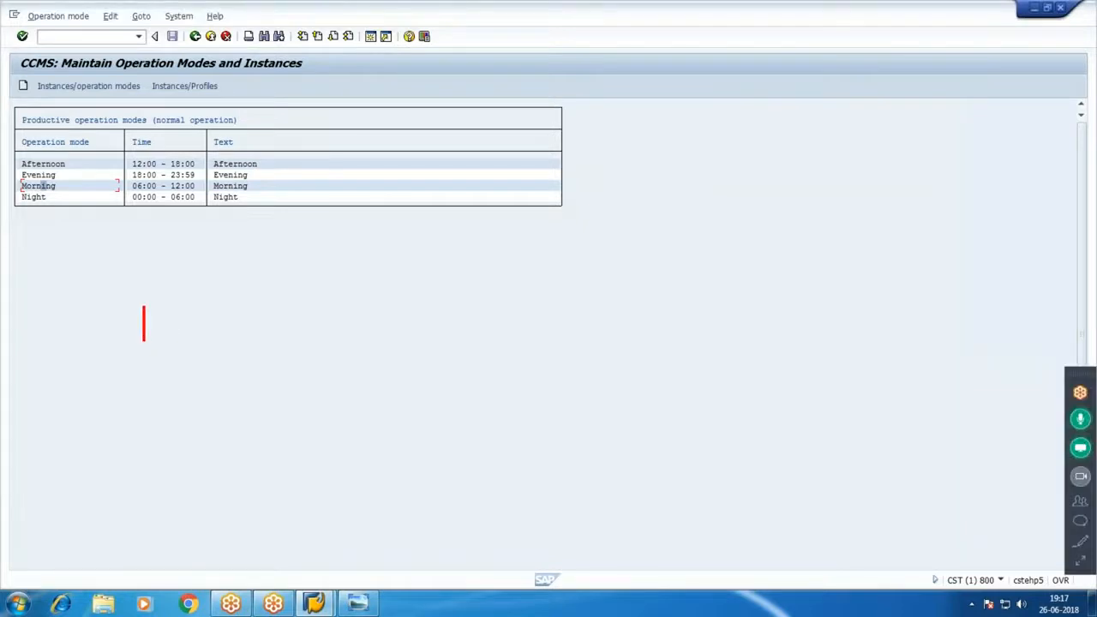
pyautogui.scroll(-2, 59, 317)
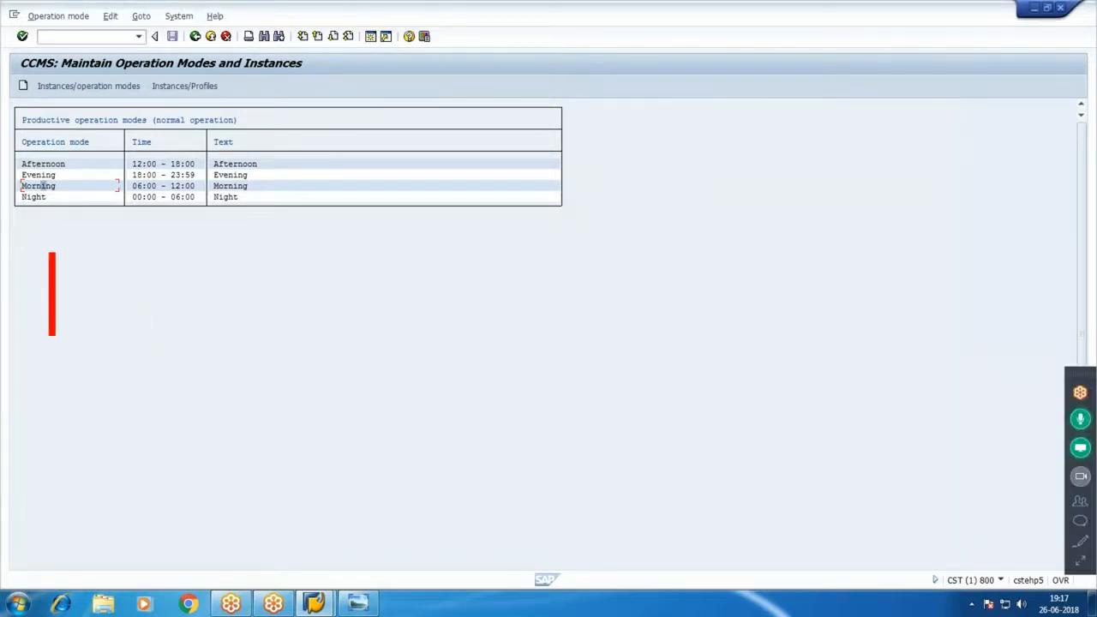
pyautogui.write('De')
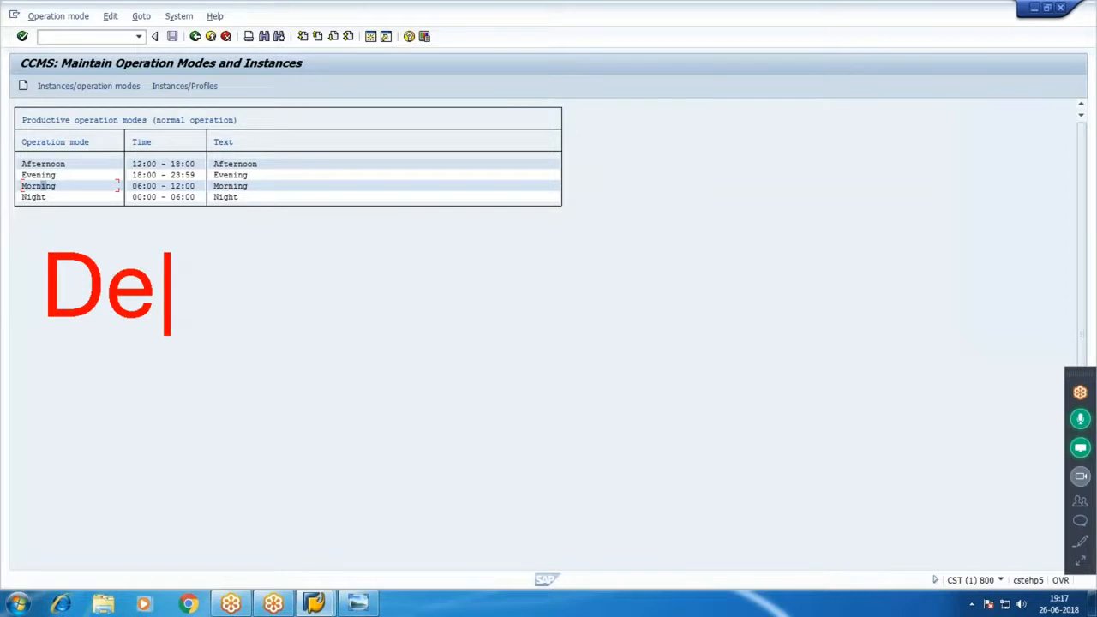
pyautogui.write('le')
pyautogui.press('BackSpace')
pyautogui.write('te Op')
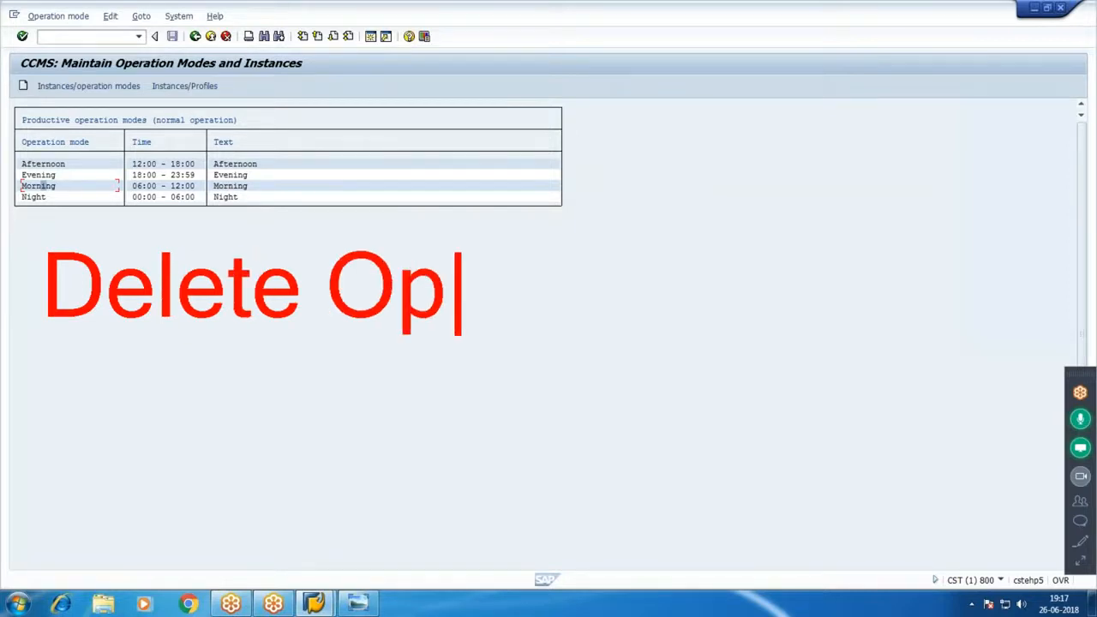
pyautogui.write('eration Mode')
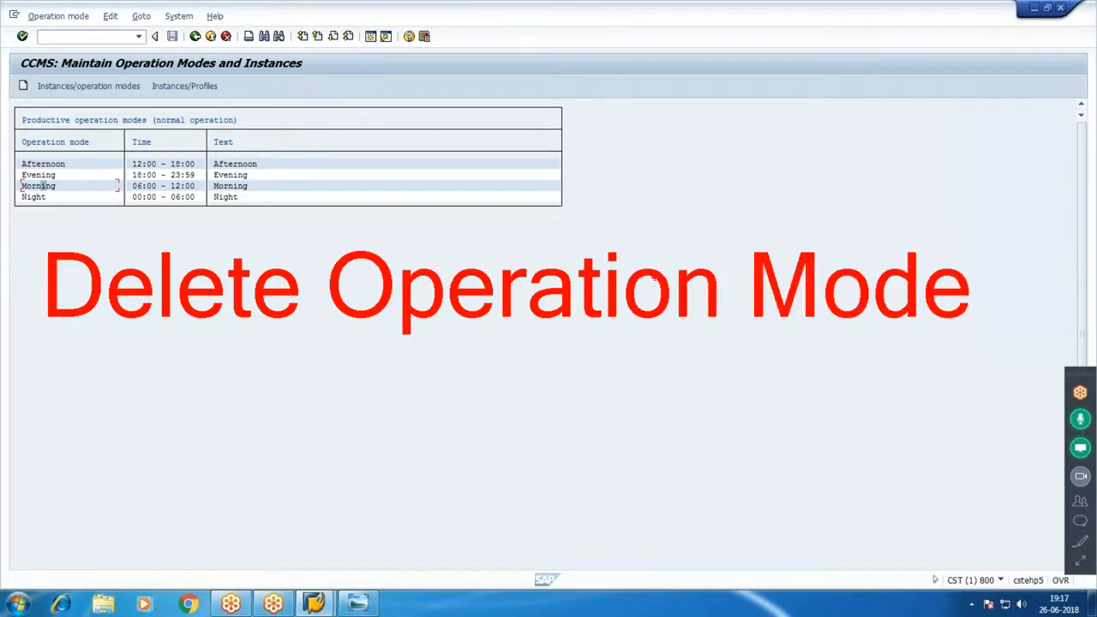
pyautogui.moveTo(32, 219)
pyautogui.mouseDown()
pyautogui.moveTo(60, 277)
pyautogui.moveTo(518, 395)
pyautogui.moveTo(1018, 393)
pyautogui.mouseUp()
pyautogui.write('t')
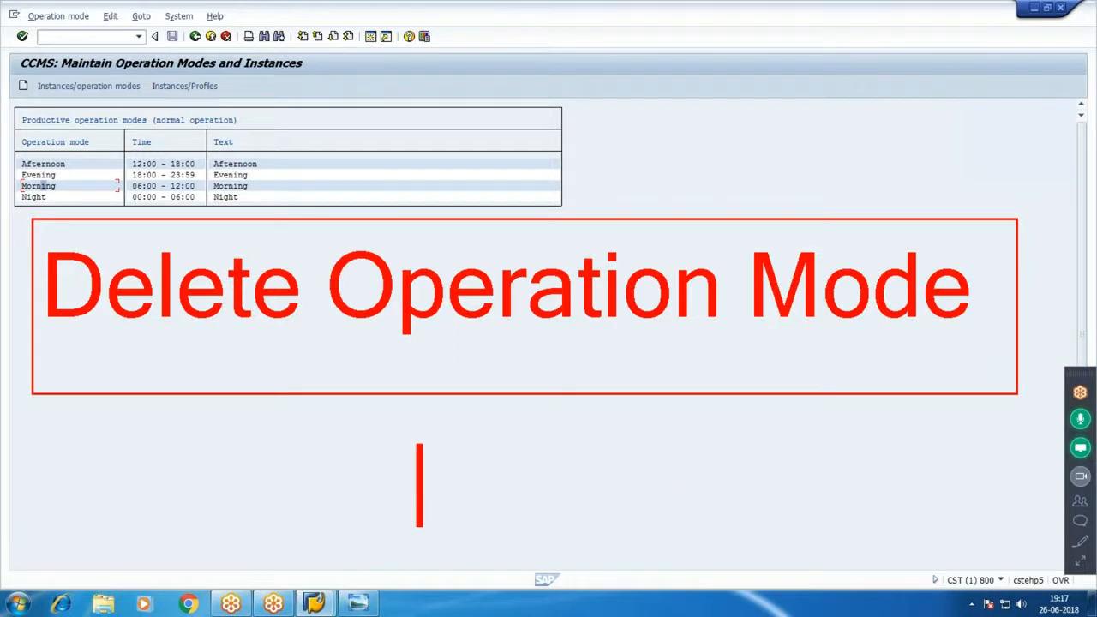
pyautogui.write('TZ02')
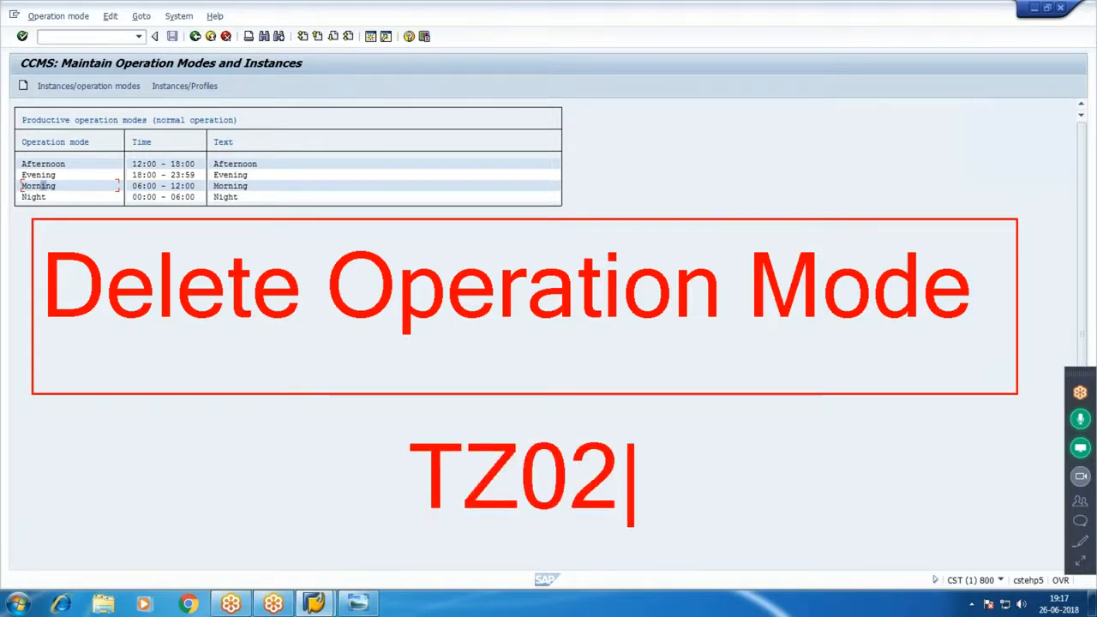
pyautogui.press('BackSpace')
pyautogui.press('BackSpace')
pyautogui.press('BackSpace')
pyautogui.press('BackSpace')
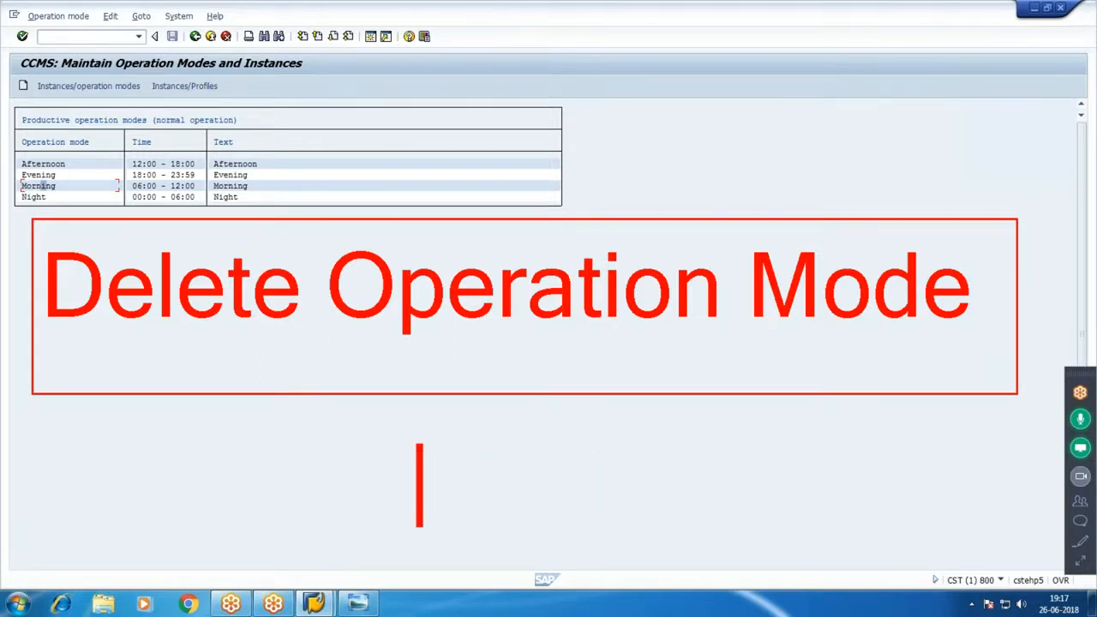
pyautogui.write('RZ04')
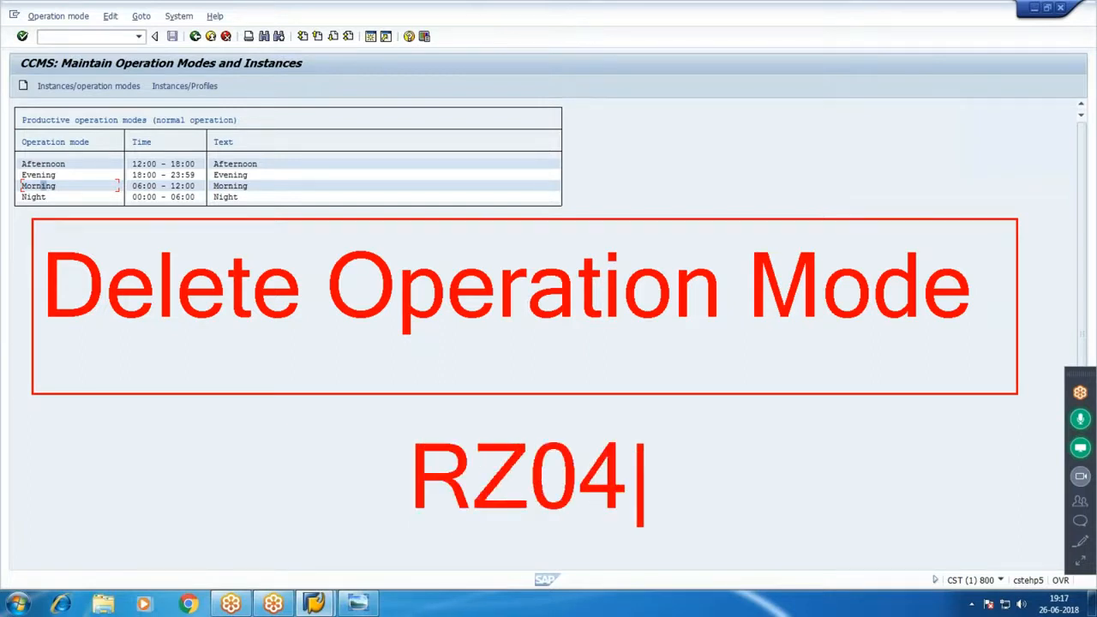
pyautogui.press('Escape')
pyautogui.moveTo(387, 427); pyautogui.dragTo(659, 540)
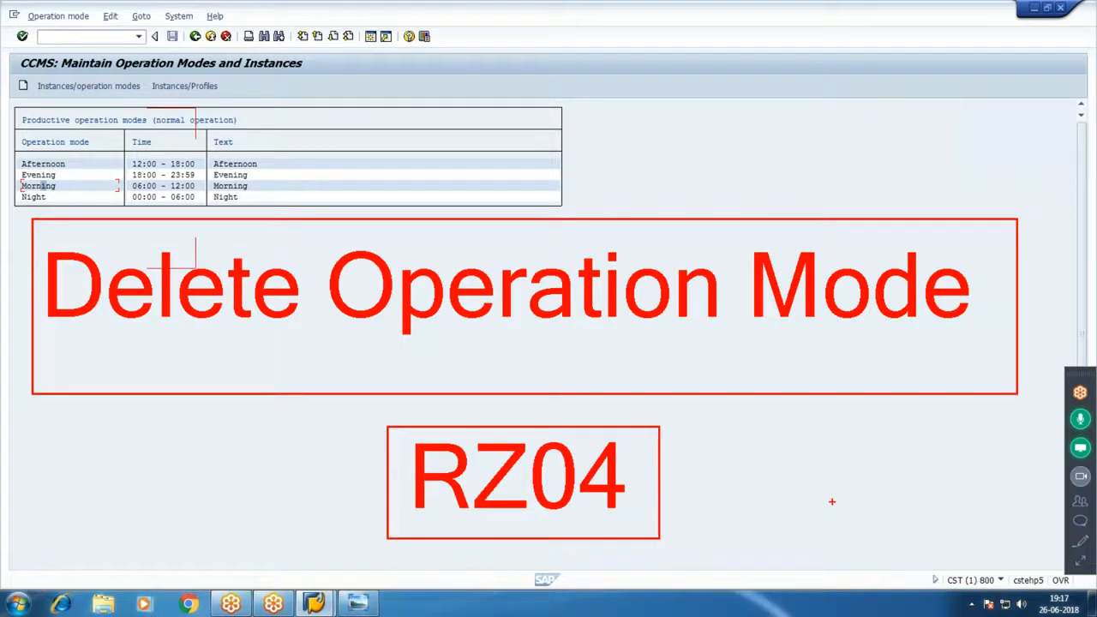
pyautogui.press('Escape')
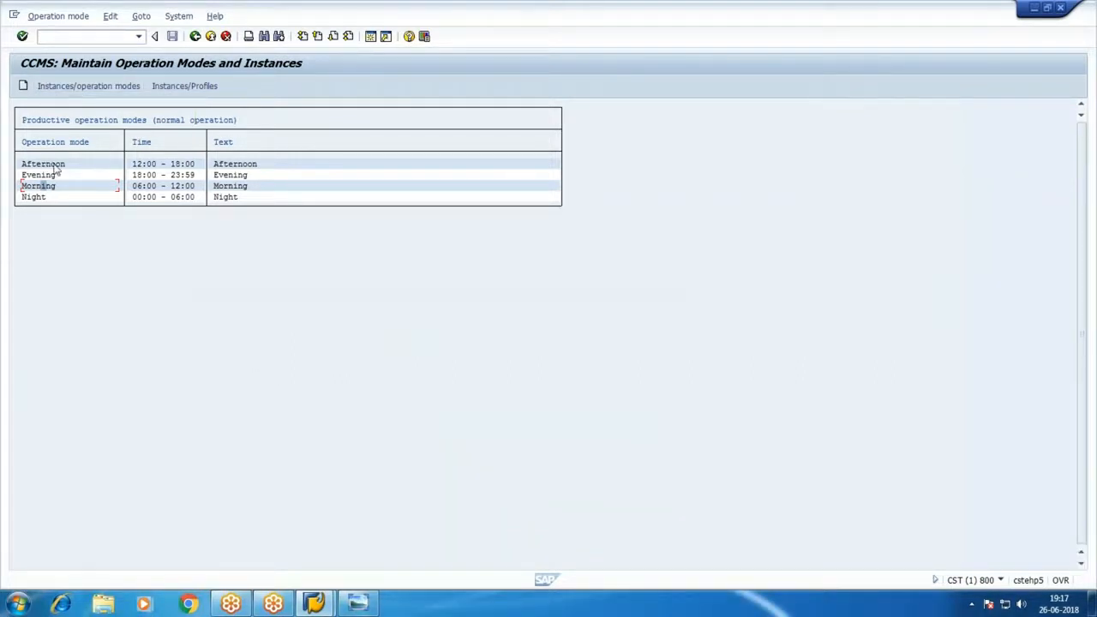
# Open the operation mode timetable for normal operation (24 hr) in change mode.
pyautogui.click(56, 17)
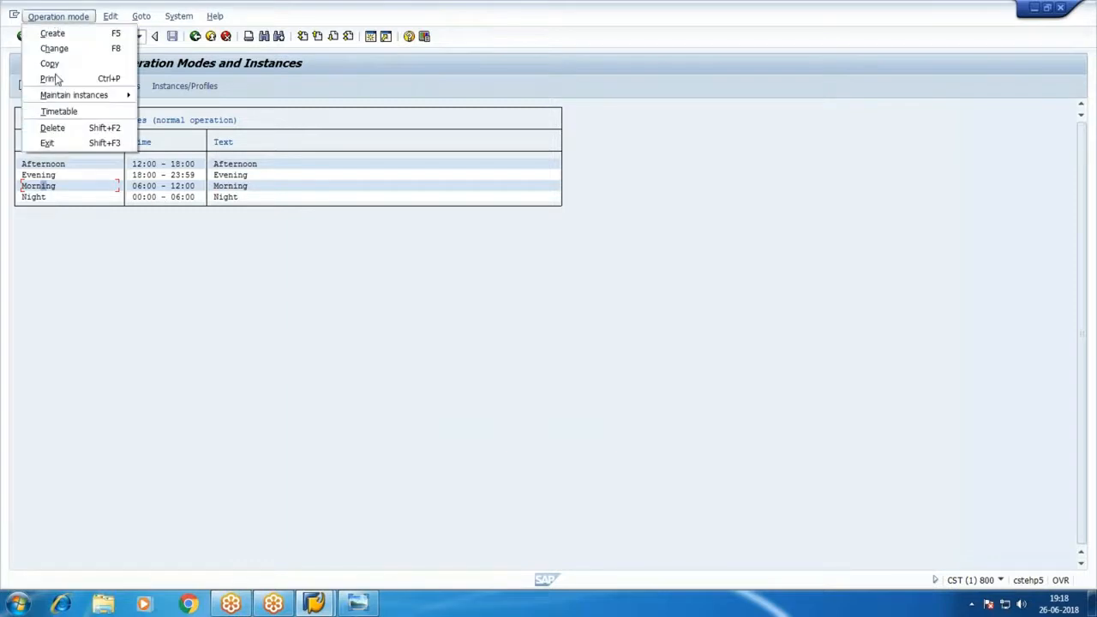
pyautogui.click(58, 111)
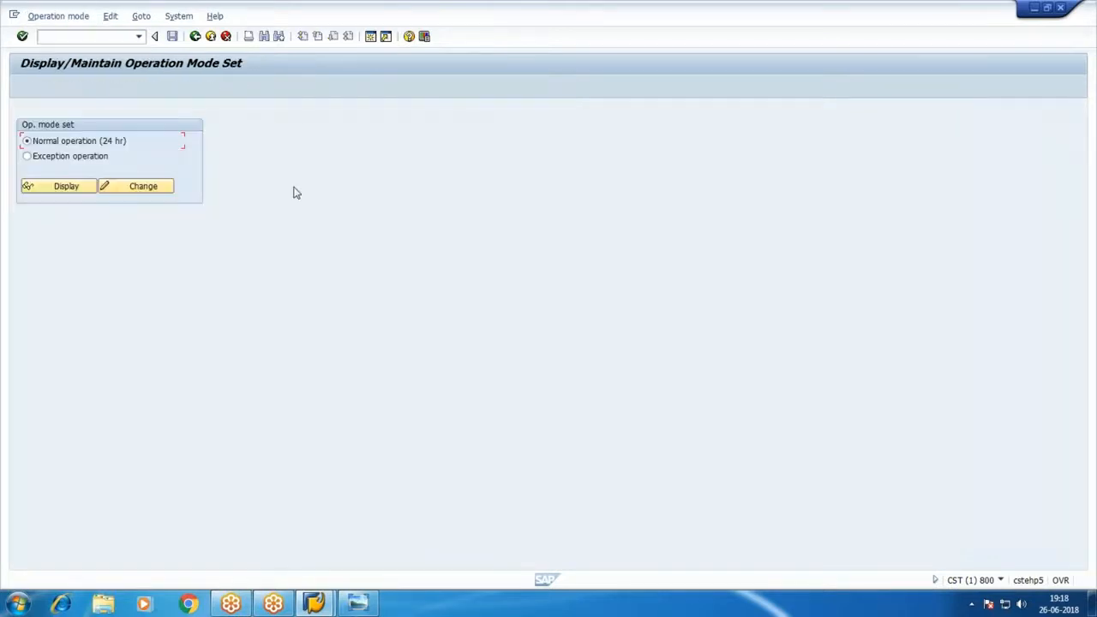
pyautogui.click(128, 186)
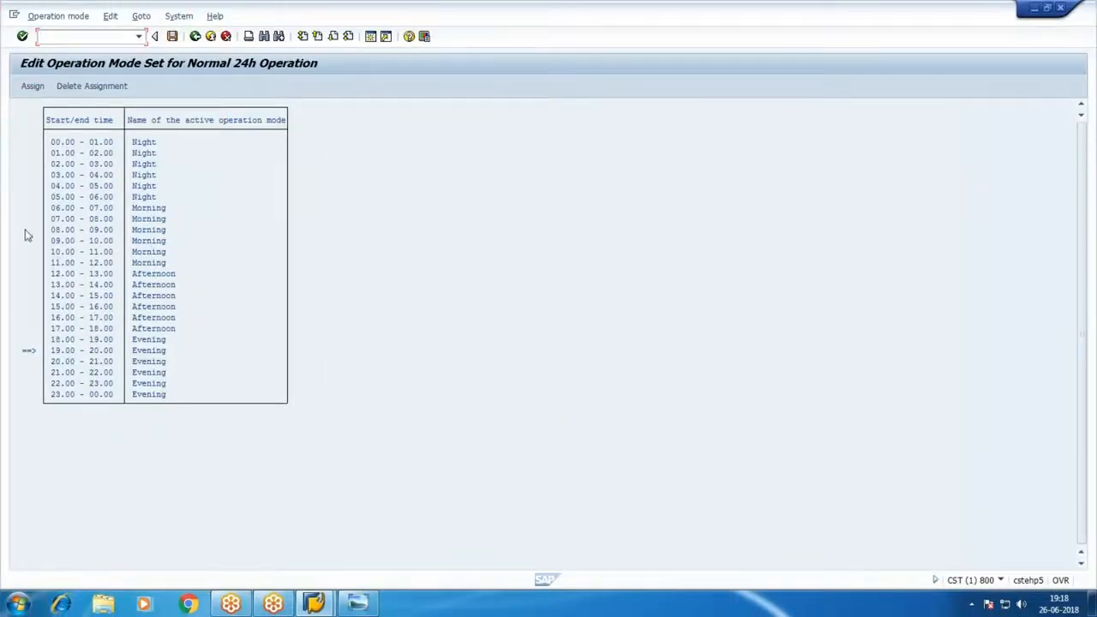
# Delete the Morning assignment from the 06.00 to 12.00 intervals of the timetable.
pyautogui.click(57, 209)
pyautogui.click(96, 263)
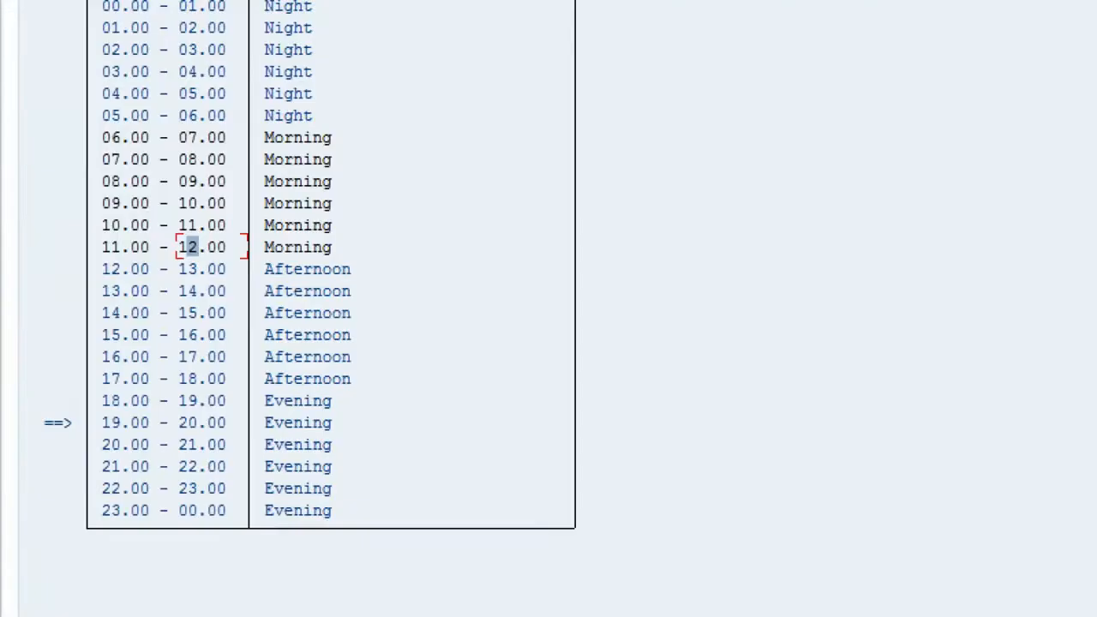
pyautogui.moveTo(96, 271); pyautogui.dragTo(387, 396)
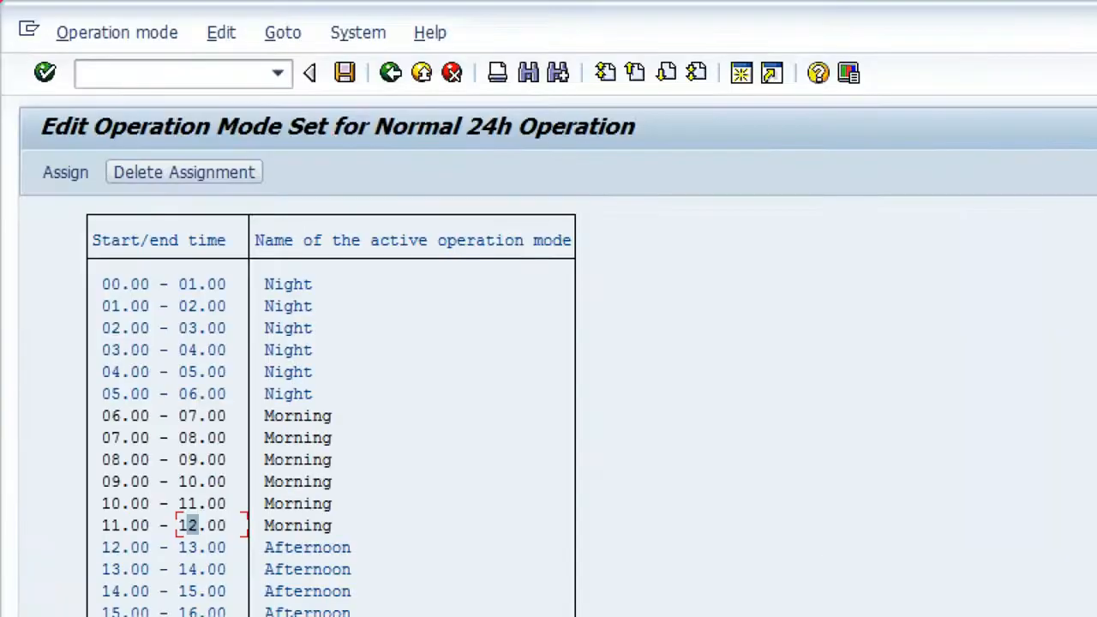
pyautogui.moveTo(240, 193); pyautogui.dragTo(426, 446)
pyautogui.moveTo(102, 151)
pyautogui.mouseDown()
pyautogui.moveTo(198, 197)
pyautogui.moveTo(283, 197)
pyautogui.mouseUp()
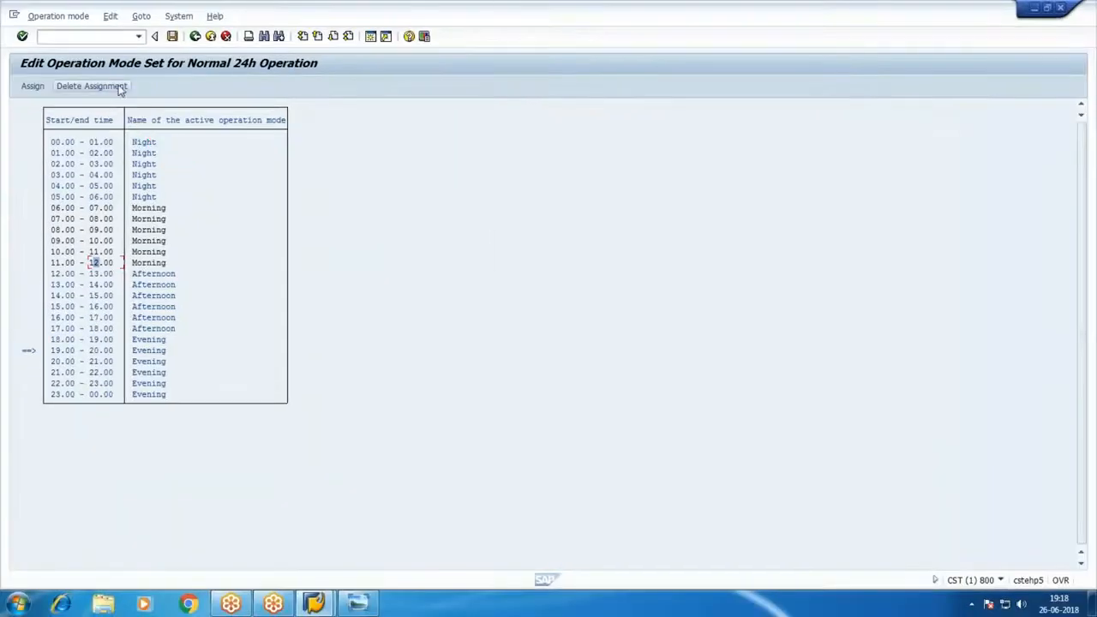
pyautogui.click(245, 176)
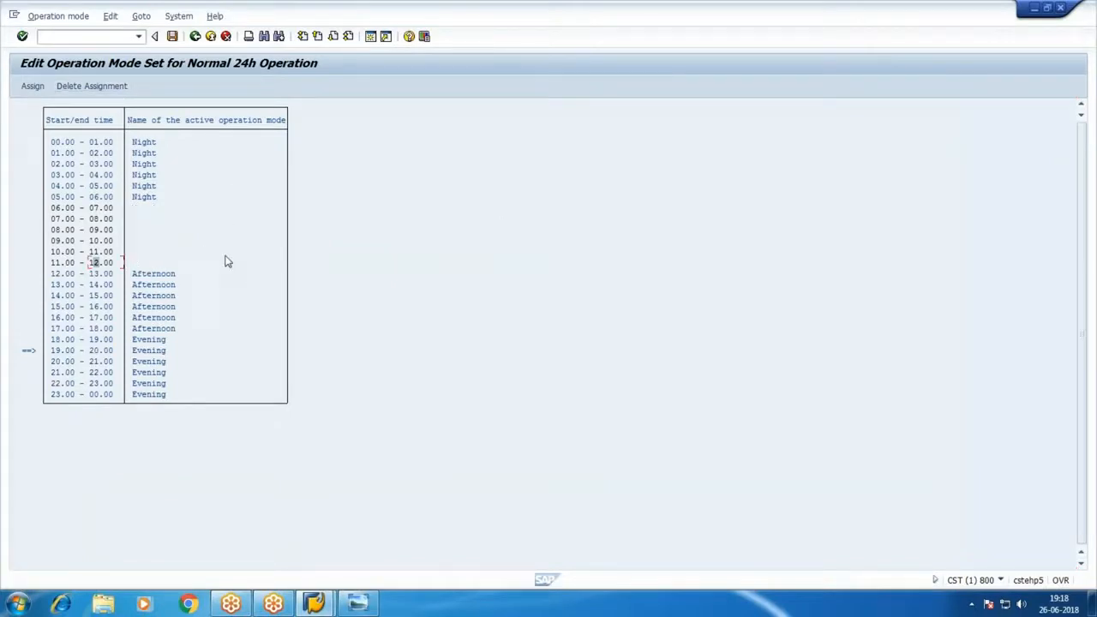
# Delete the Afternoon assignment from the 12.00 to 18.00 intervals of the timetable.
pyautogui.click(57, 276)
pyautogui.click(97, 329)
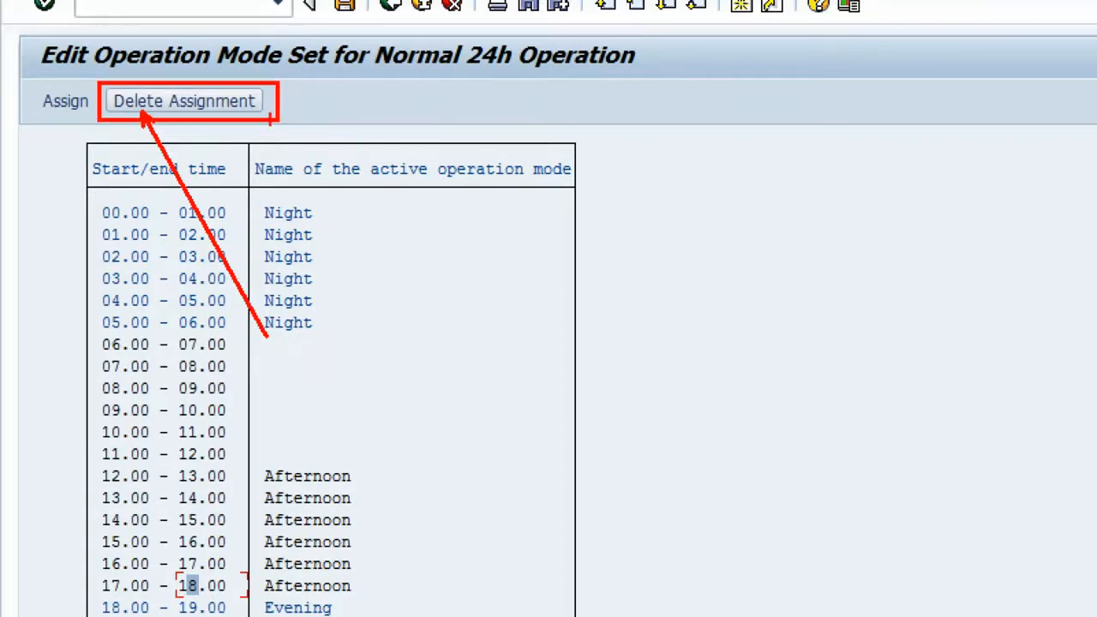
pyautogui.click(184, 101)
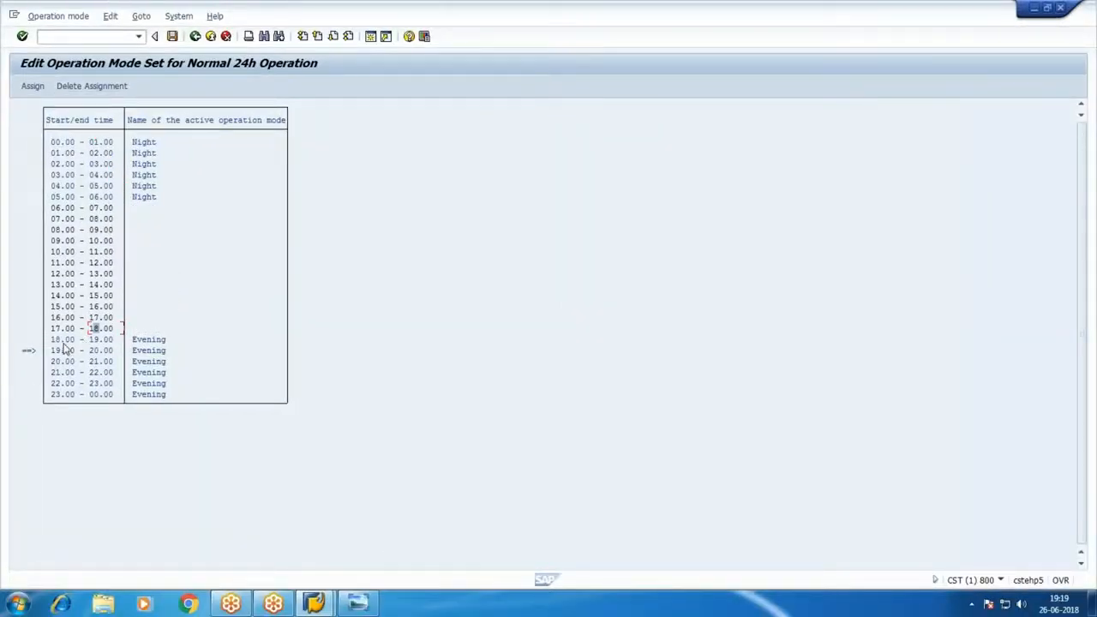
# Delete the Evening assignment from the 18.00 to 00.00 intervals of the timetable.
pyautogui.click(56, 340)
pyautogui.click(96, 396)
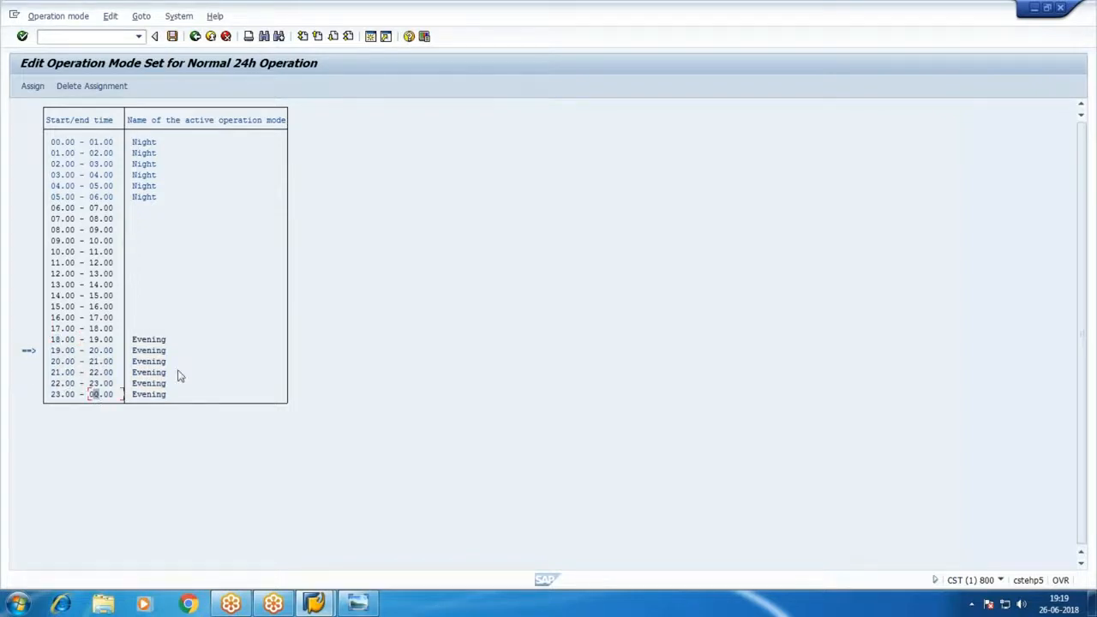
pyautogui.click(91, 87)
# Delete the Night assignment from the 00.00 to 06.00 intervals of the timetable.
pyautogui.click(56, 142)
pyautogui.click(94, 197)
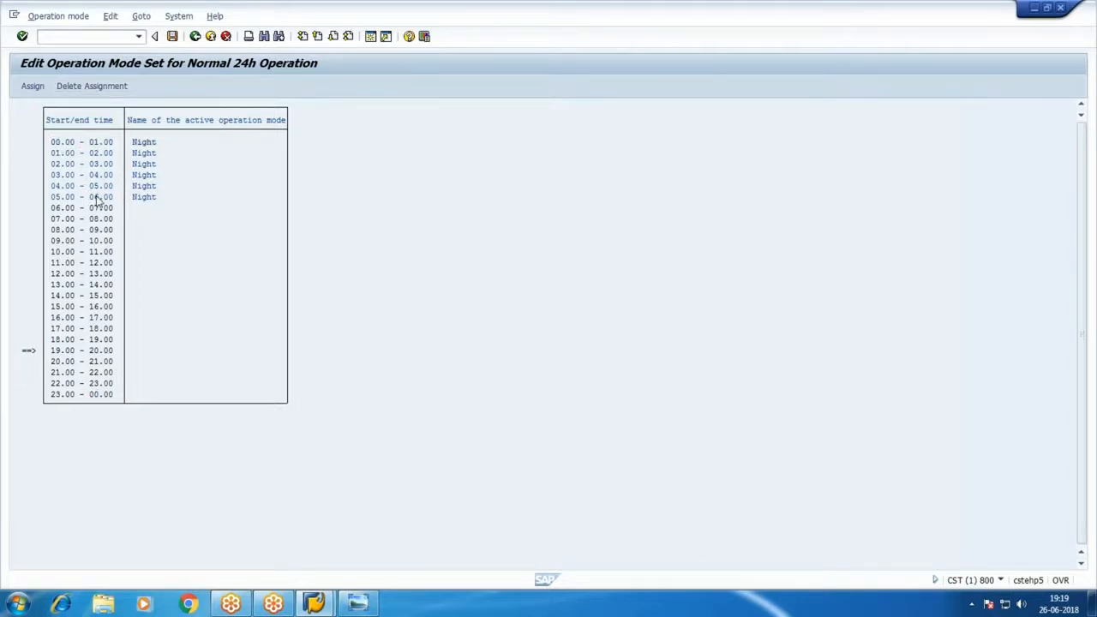
pyautogui.click(102, 86)
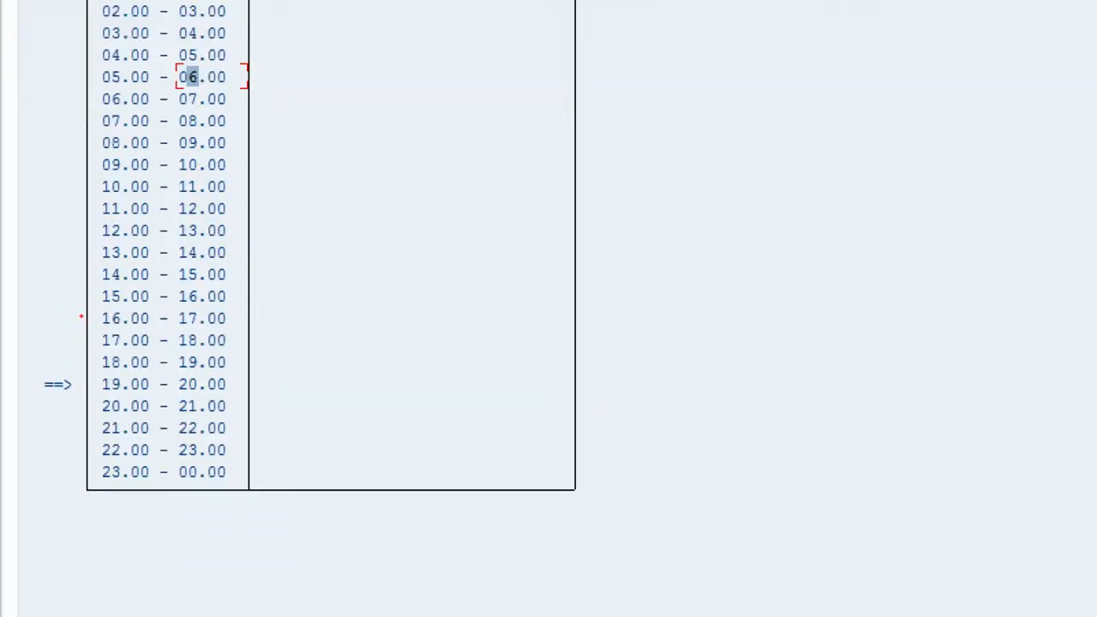
pyautogui.moveTo(35, 368)
pyautogui.mouseDown()
pyautogui.moveTo(131, 399)
pyautogui.moveTo(233, 396)
pyautogui.moveTo(250, 382)
pyautogui.moveTo(626, 328)
pyautogui.mouseUp()
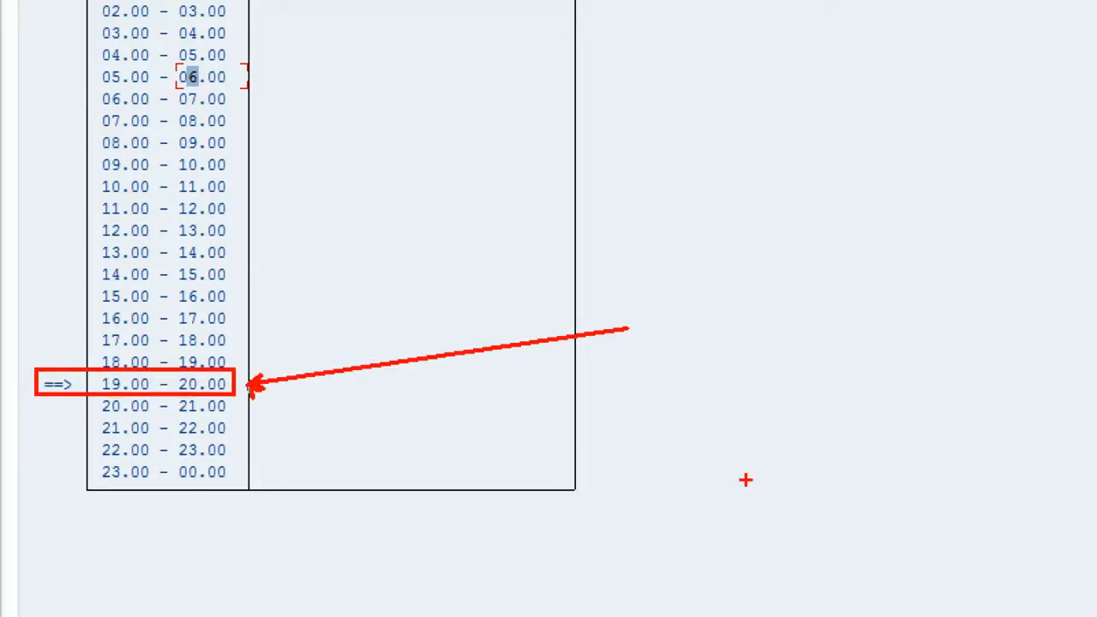
pyautogui.press('Escape')
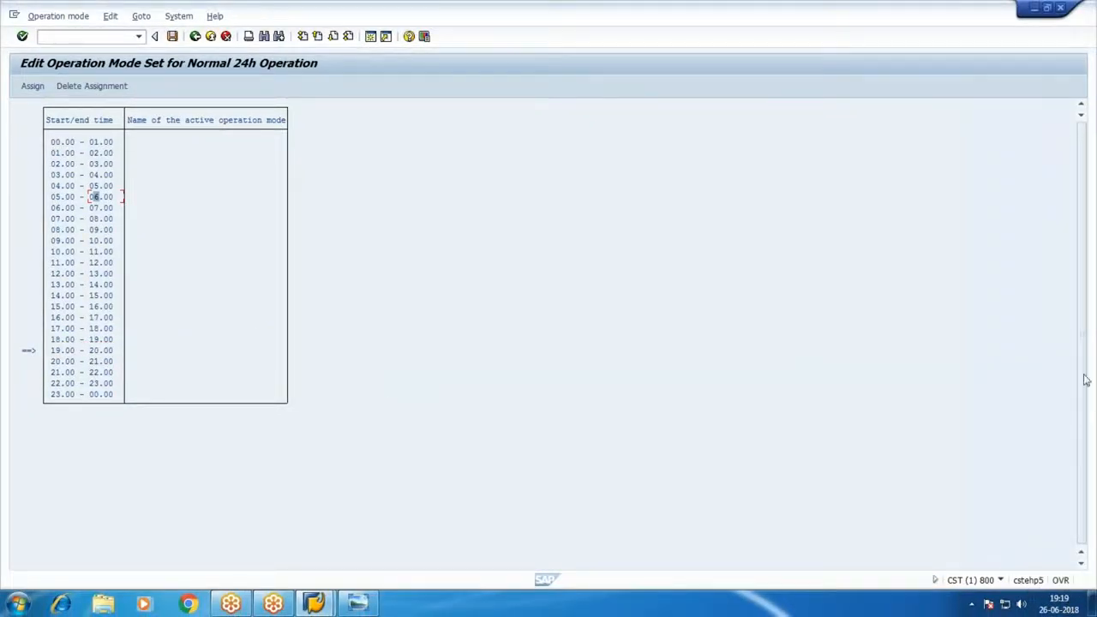
pyautogui.click(1086, 379)
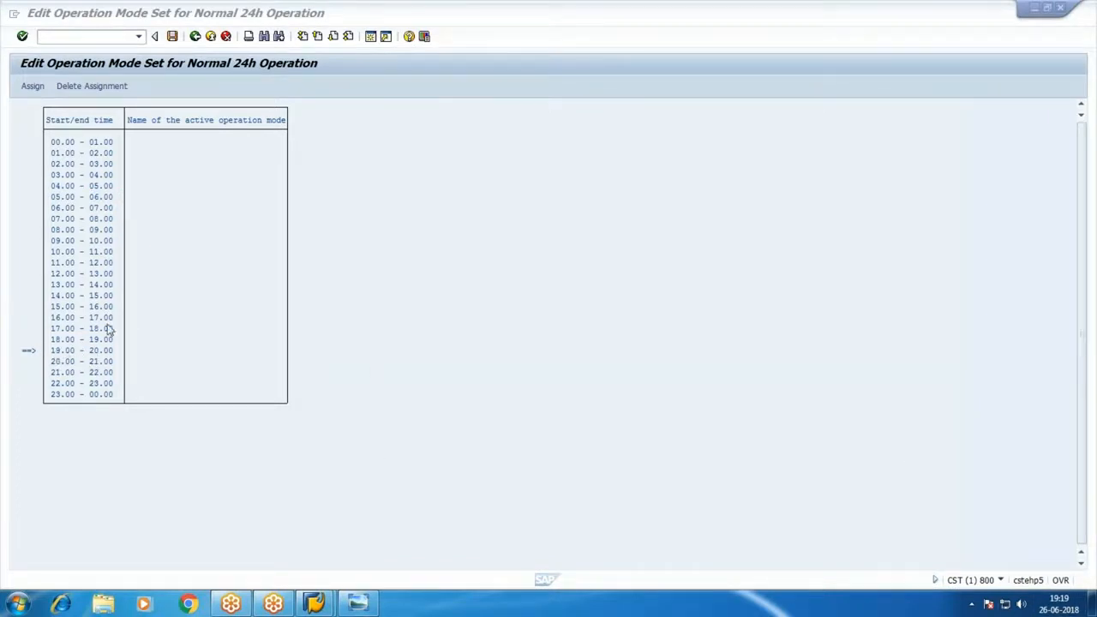
# Save the empty 24-hour timetable, accept deactivating operation mode switching, and return to the operation modes overview.
pyautogui.click(172, 36)
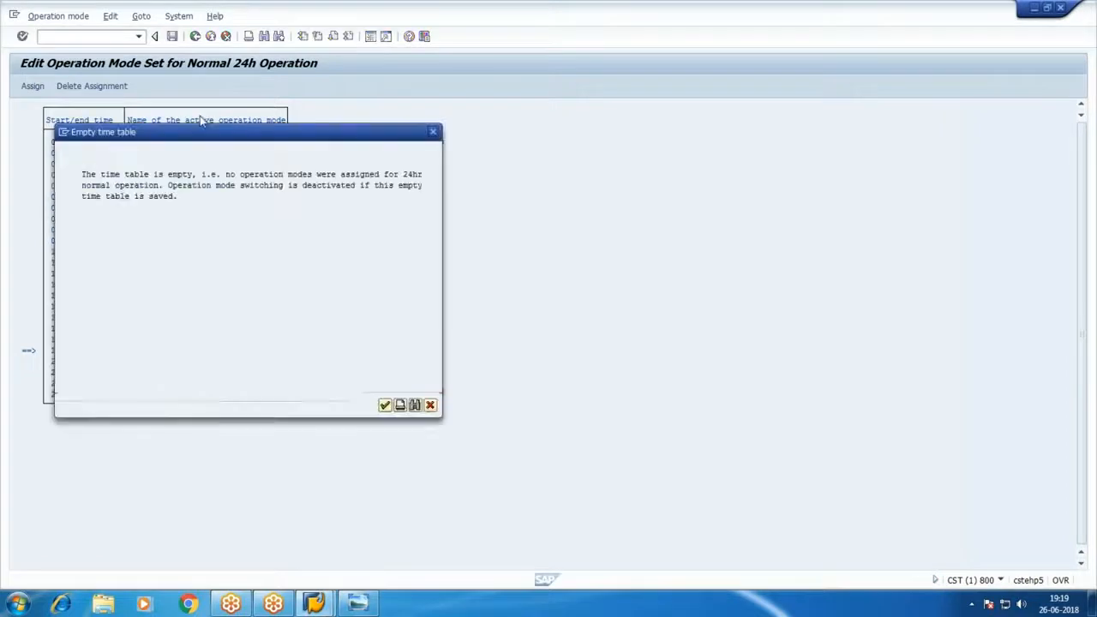
pyautogui.moveTo(313, 141); pyautogui.dragTo(594, 103)
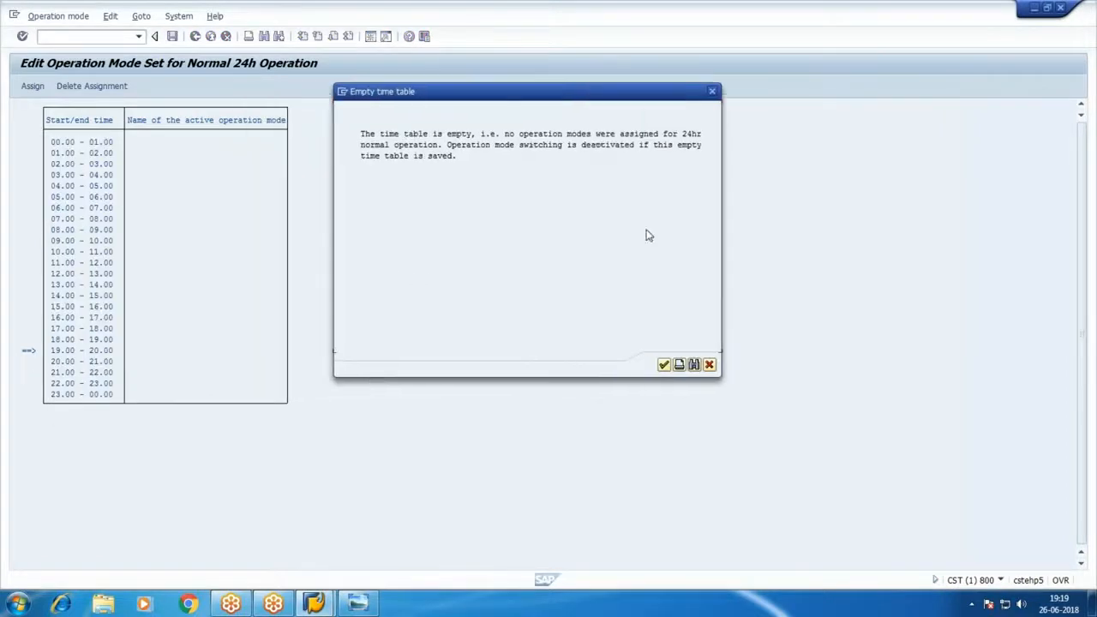
pyautogui.click(666, 367)
pyautogui.click(199, 234)
pyautogui.click(195, 36)
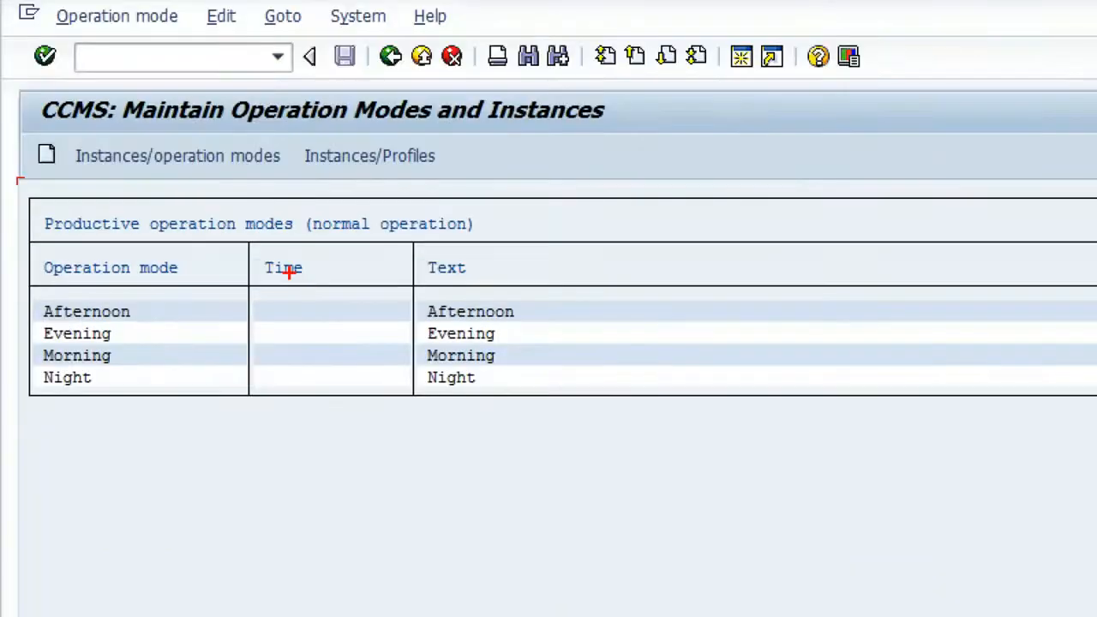
pyautogui.moveTo(135, 144); pyautogui.dragTo(180, 228)
pyautogui.moveTo(360, 439)
pyautogui.mouseDown()
pyautogui.moveTo(343, 267)
pyautogui.moveTo(254, 276)
pyautogui.mouseUp()
pyautogui.moveTo(294, 308); pyautogui.dragTo(381, 373)
pyautogui.moveTo(381, 315); pyautogui.dragTo(350, 387)
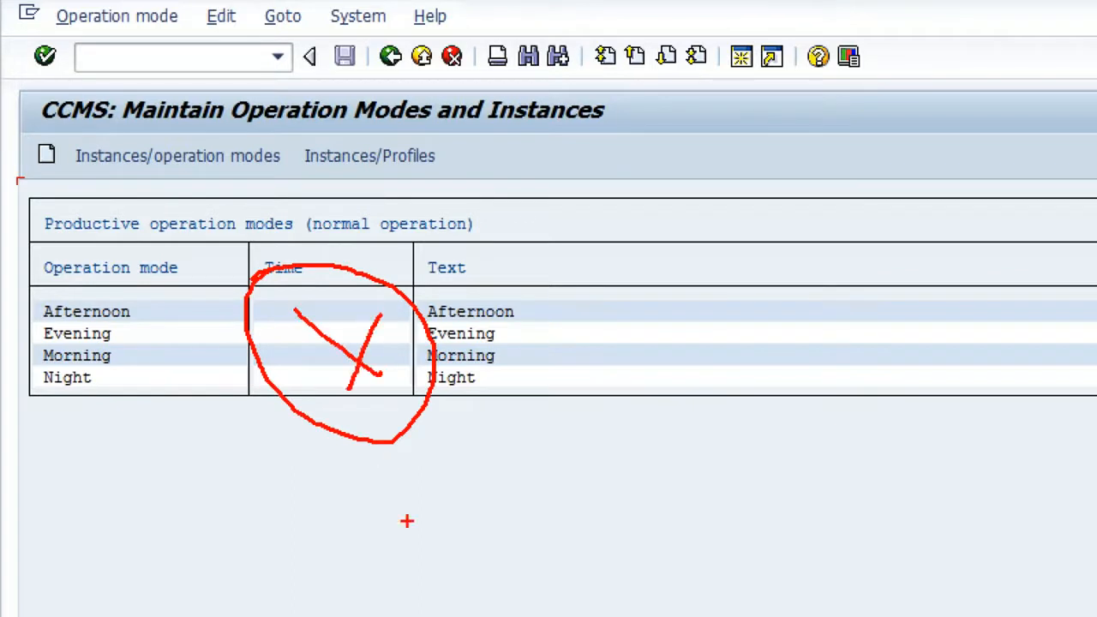
pyautogui.moveTo(118, 305)
pyautogui.mouseDown()
pyautogui.moveTo(126, 310)
pyautogui.moveTo(166, 264)
pyautogui.mouseUp()
pyautogui.moveTo(103, 333); pyautogui.dragTo(147, 321)
pyautogui.moveTo(100, 360)
pyautogui.mouseDown()
pyautogui.moveTo(120, 367)
pyautogui.moveTo(140, 347)
pyautogui.mouseUp()
pyautogui.moveTo(74, 380); pyautogui.dragTo(129, 390)
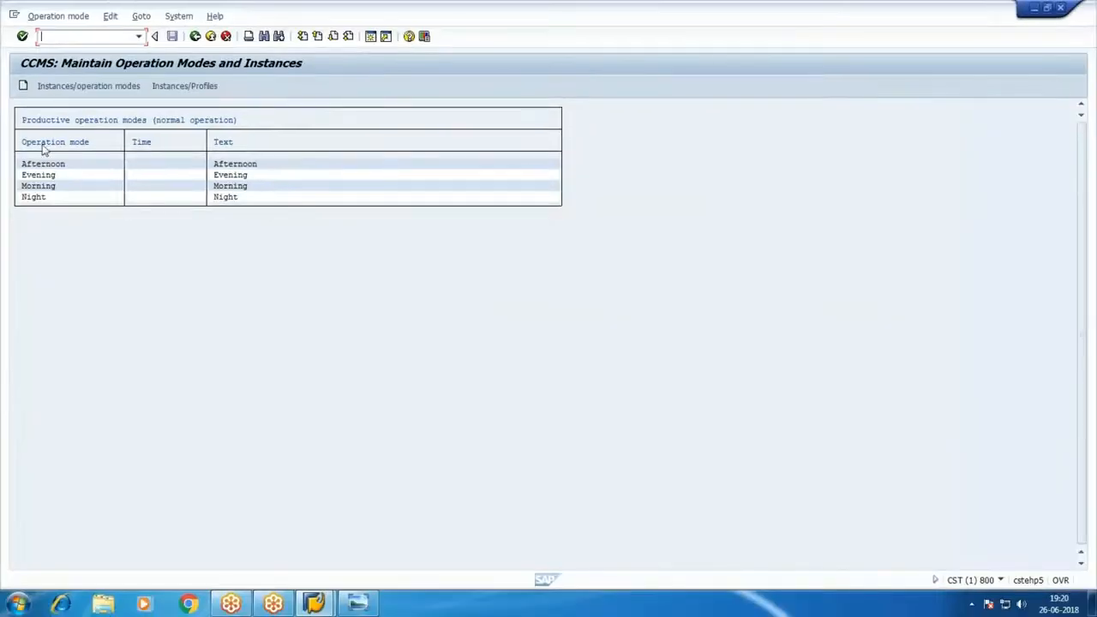
# Delete the Morning operation mode from the productive operation modes.
pyautogui.click(60, 18)
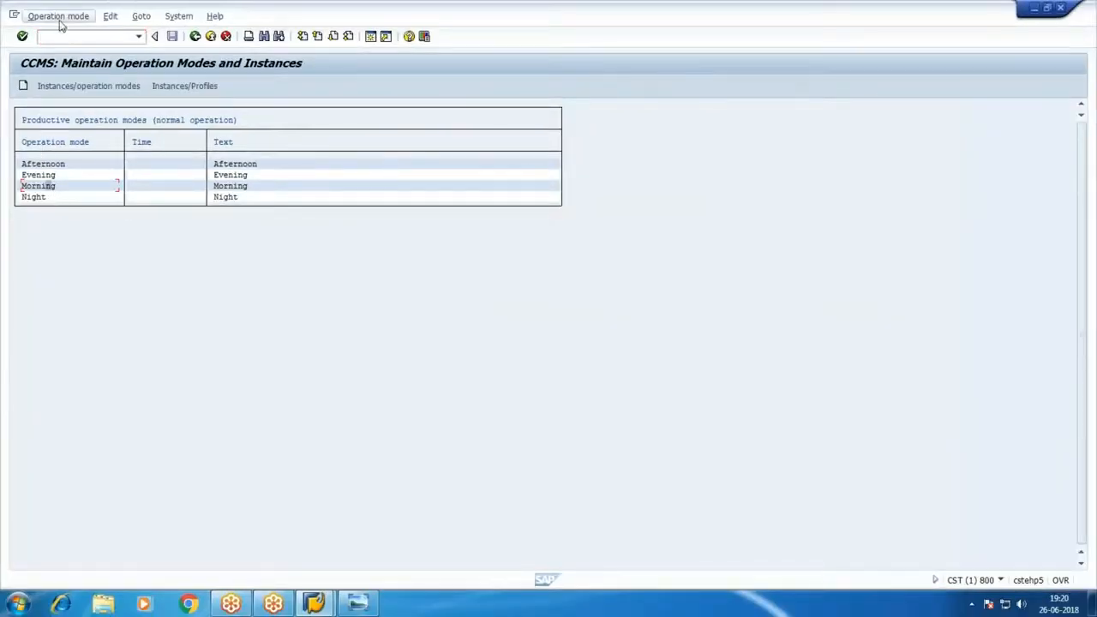
pyautogui.click(94, 128)
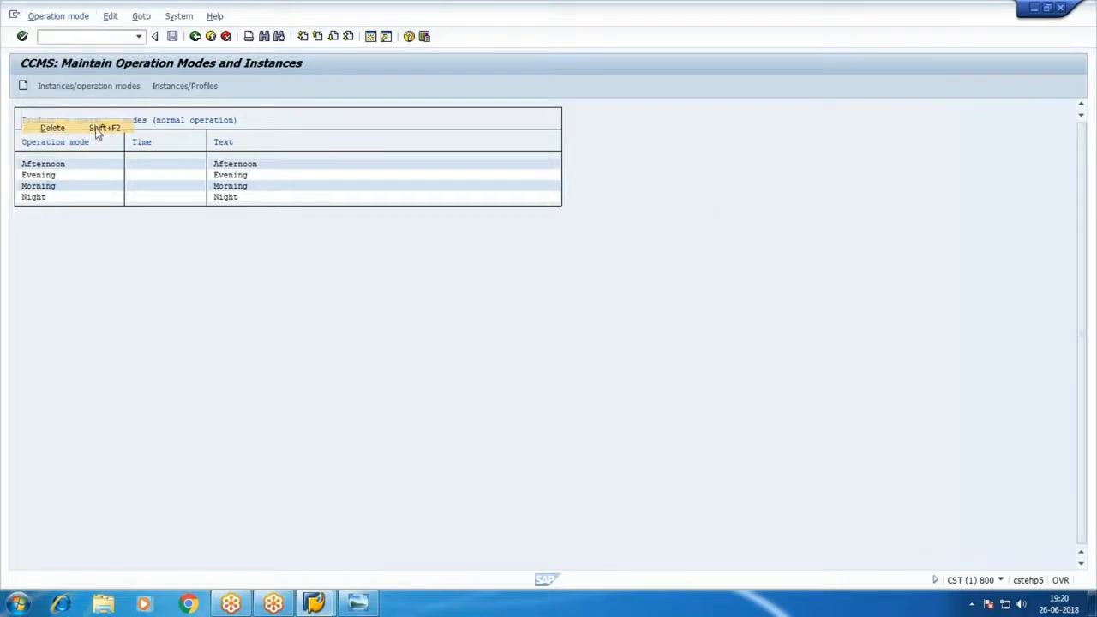
pyautogui.click(163, 233)
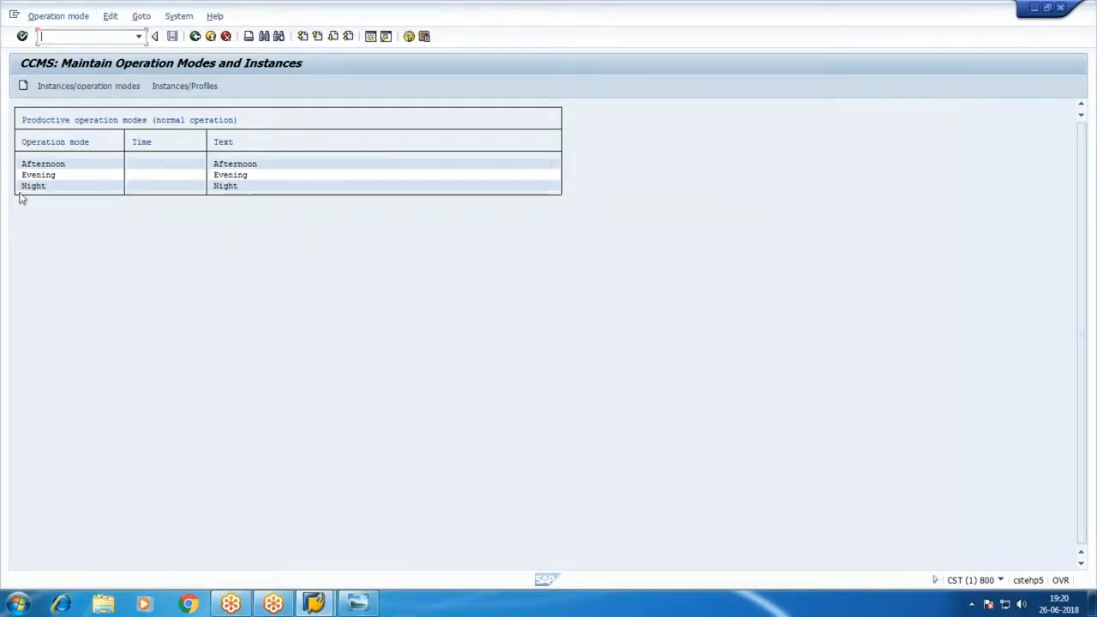
# Delete the Evening operation mode from the productive operation modes.
pyautogui.click(54, 176)
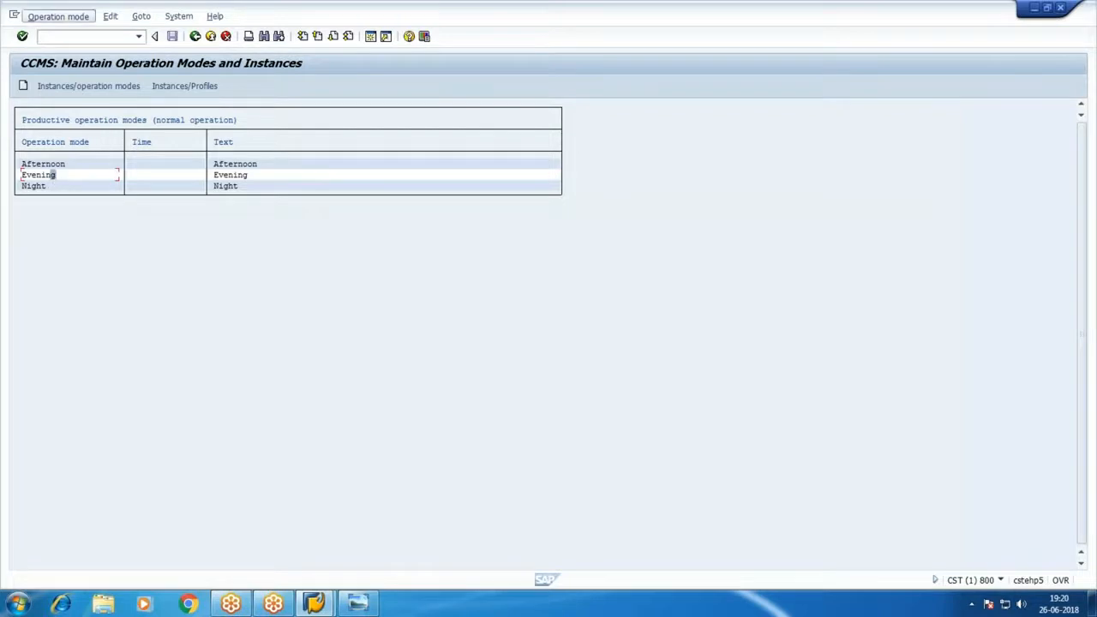
pyautogui.click(59, 16)
pyautogui.click(51, 128)
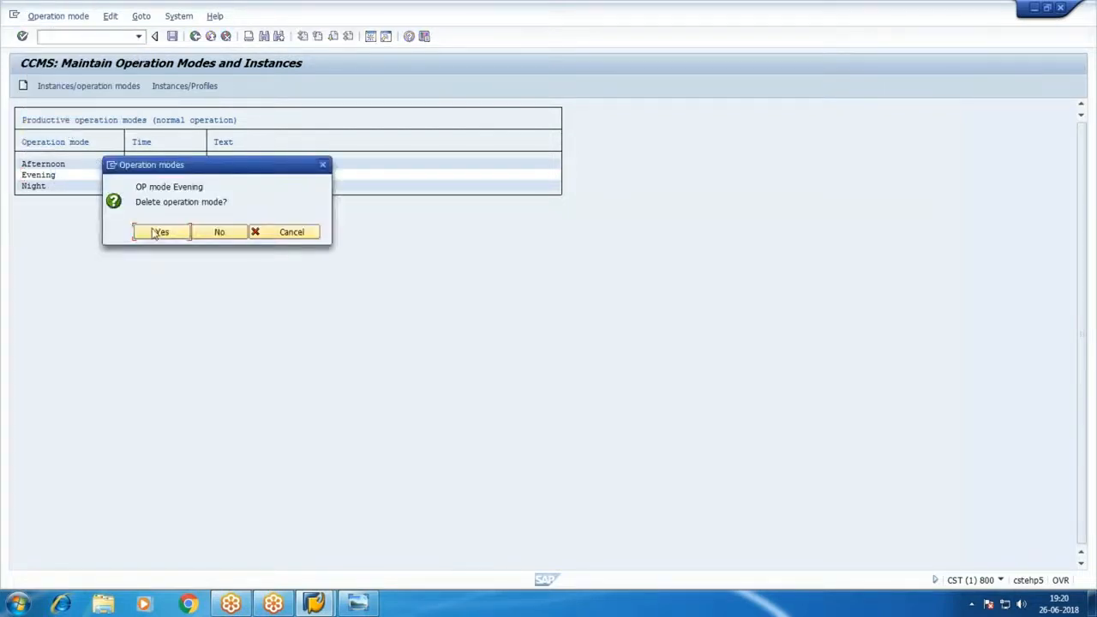
pyautogui.click(161, 233)
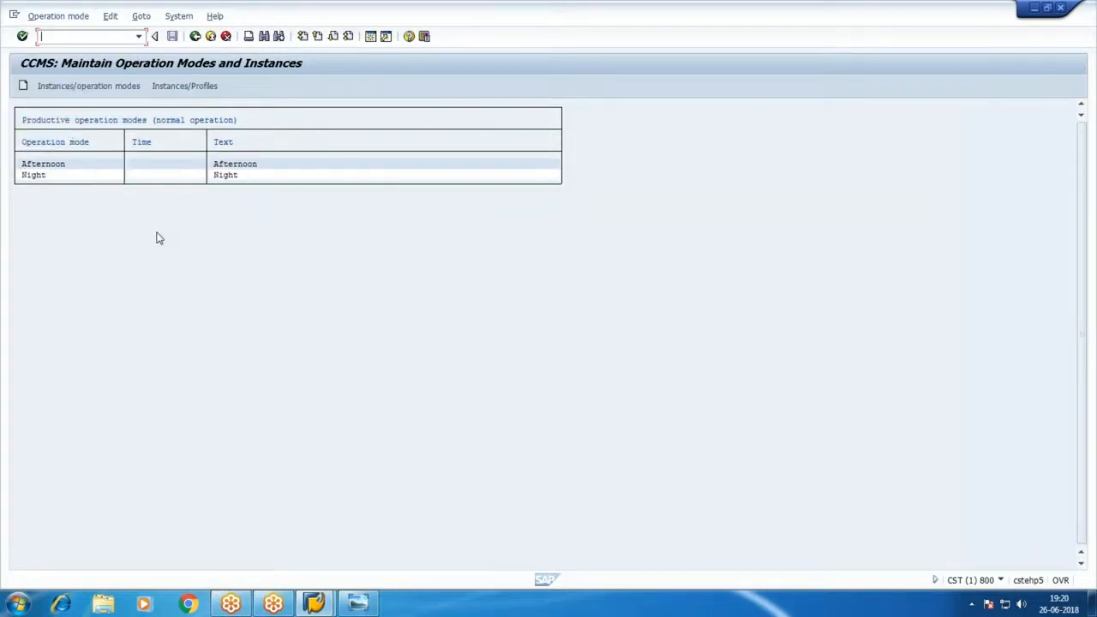
# Delete the Afternoon operation mode from the productive operation modes.
pyautogui.click(53, 164)
pyautogui.click(58, 16)
pyautogui.click(68, 128)
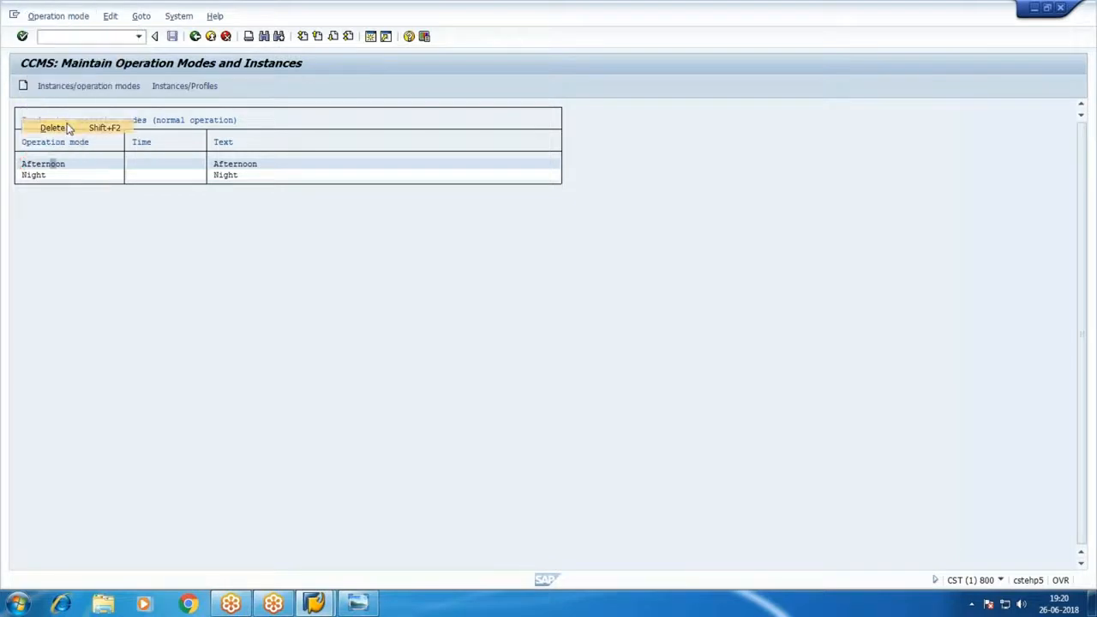
pyautogui.click(162, 232)
# Delete the Night operation mode from the productive operation modes.
pyautogui.click(36, 170)
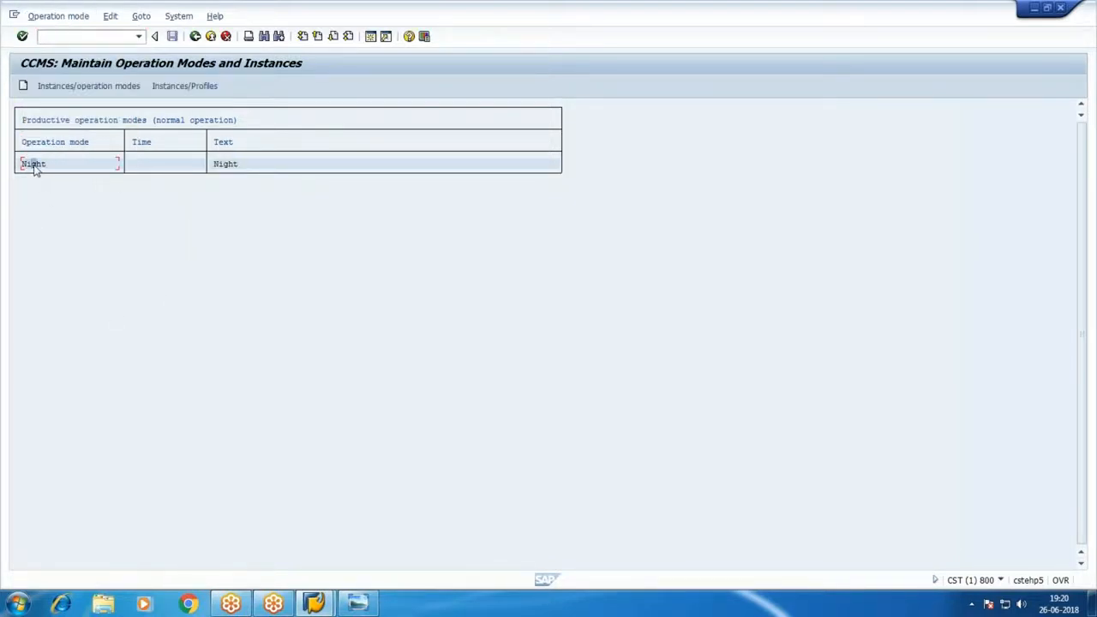
pyautogui.click(53, 17)
pyautogui.click(60, 140)
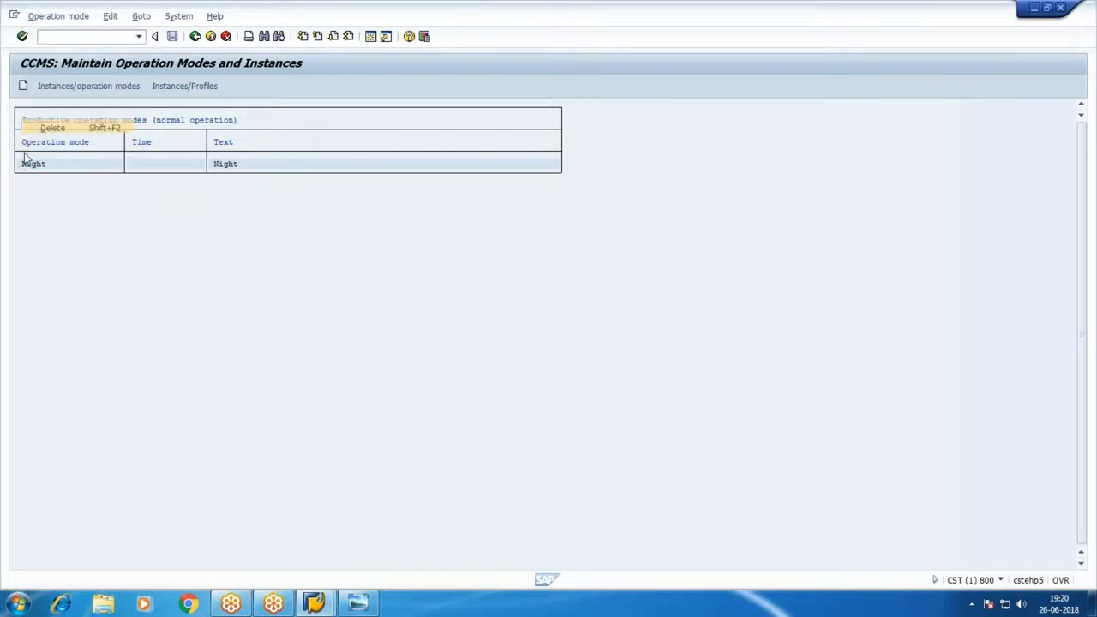
pyautogui.click(152, 233)
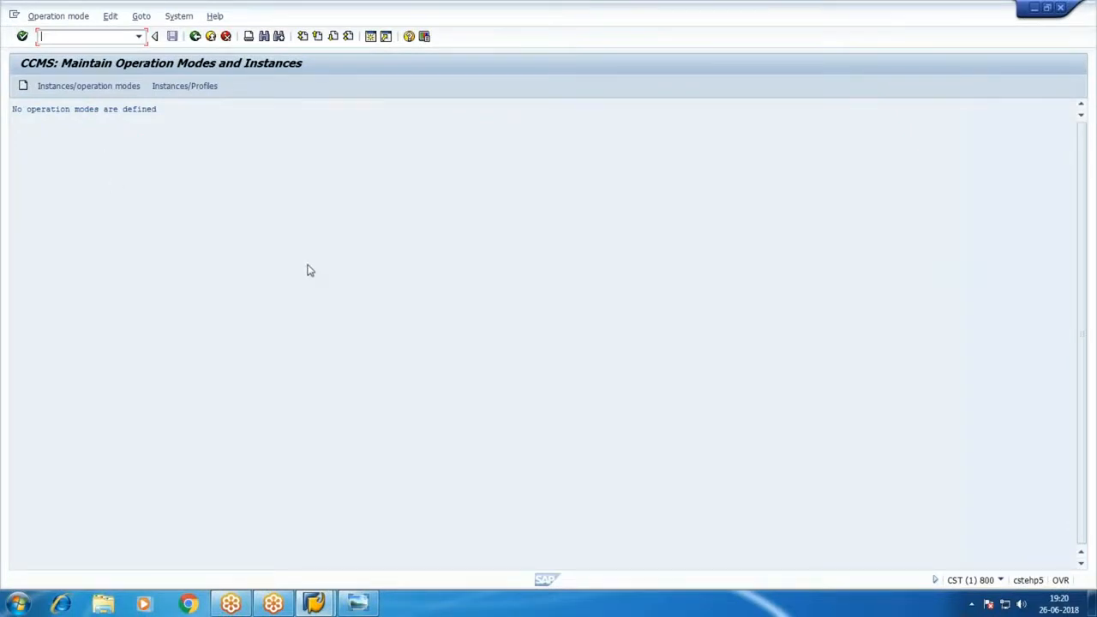
pyautogui.hotkey('ctrl', '2')
pyautogui.write('tr')
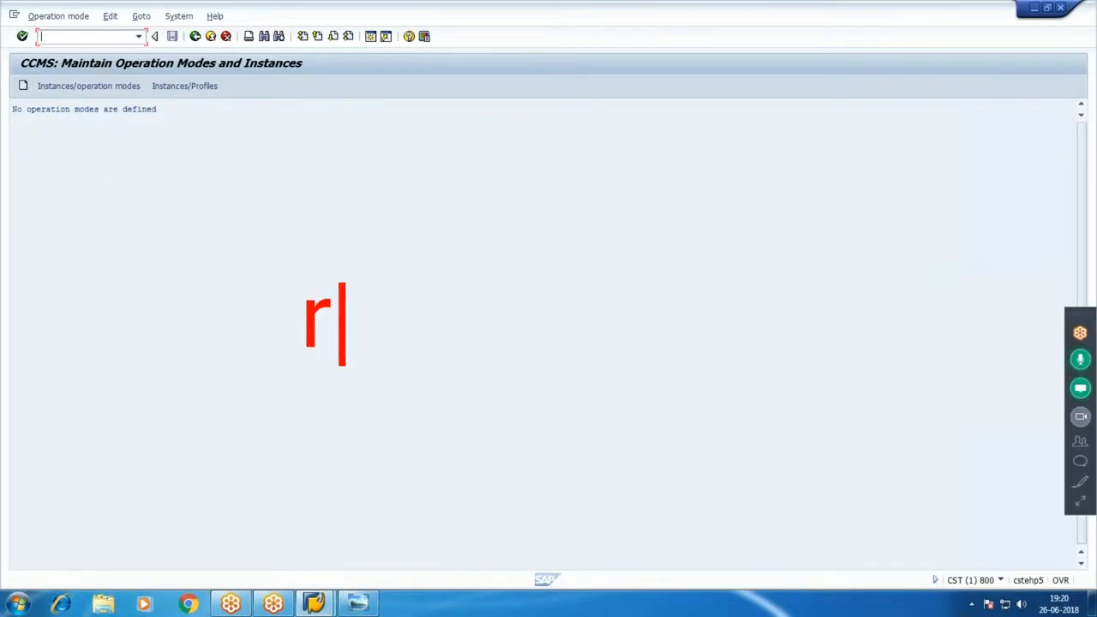
pyautogui.press('BackSpace')
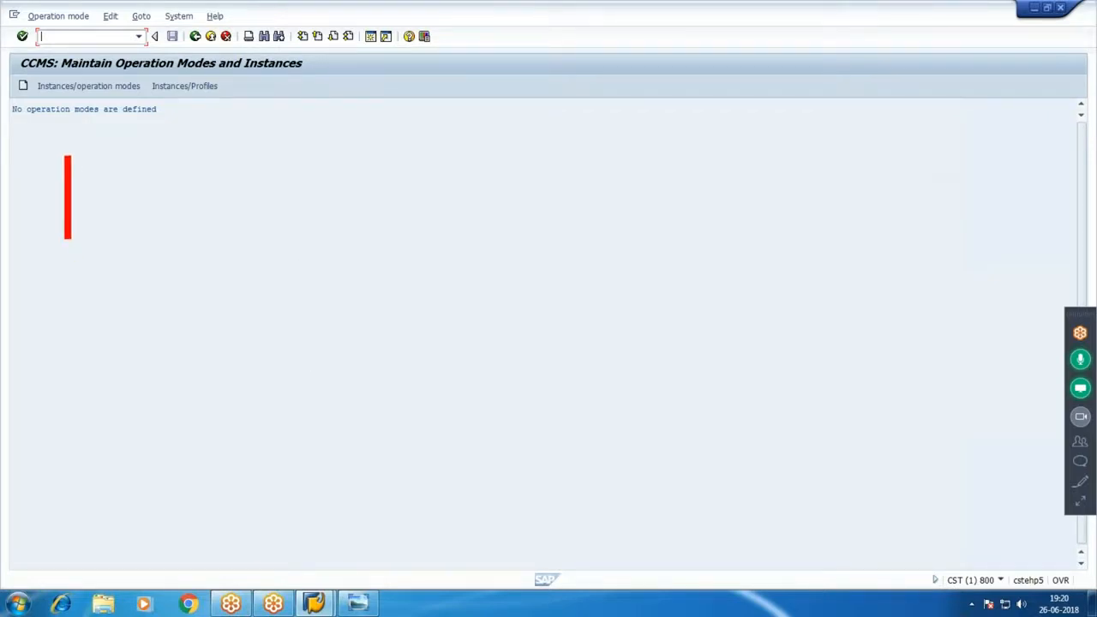
pyautogui.write('Crea')
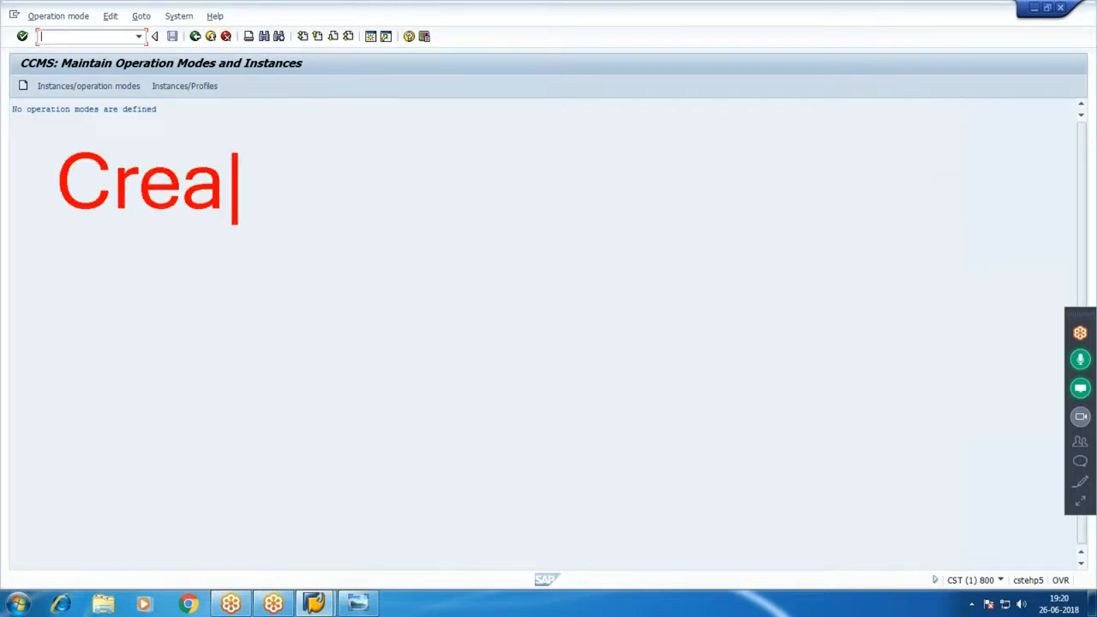
pyautogui.write('te Opera')
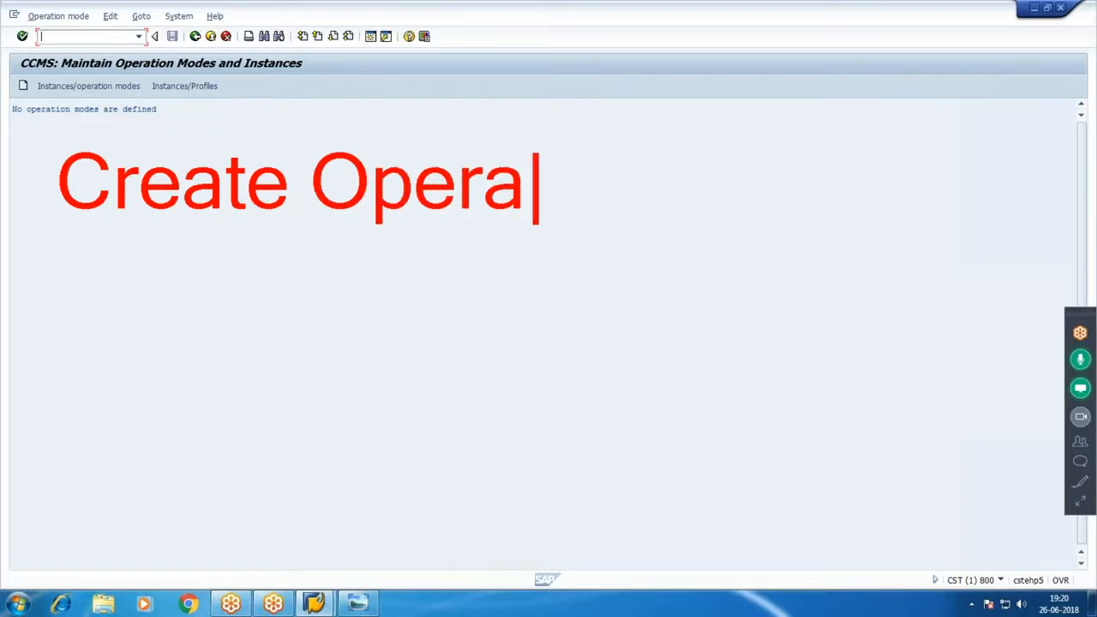
pyautogui.write('tion Mod')
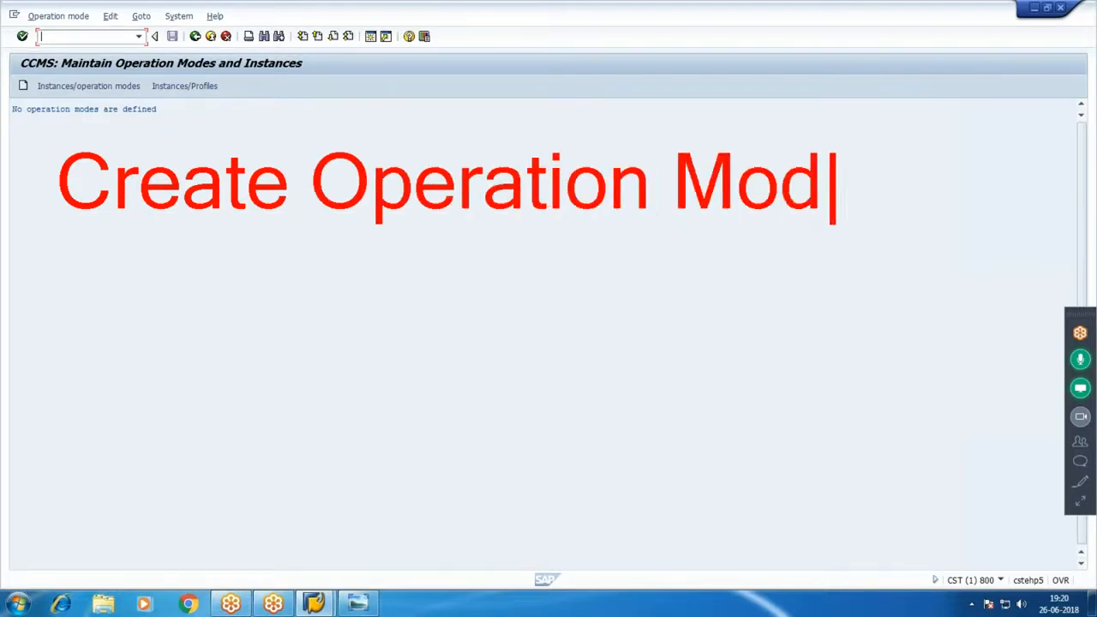
pyautogui.write('e as per')
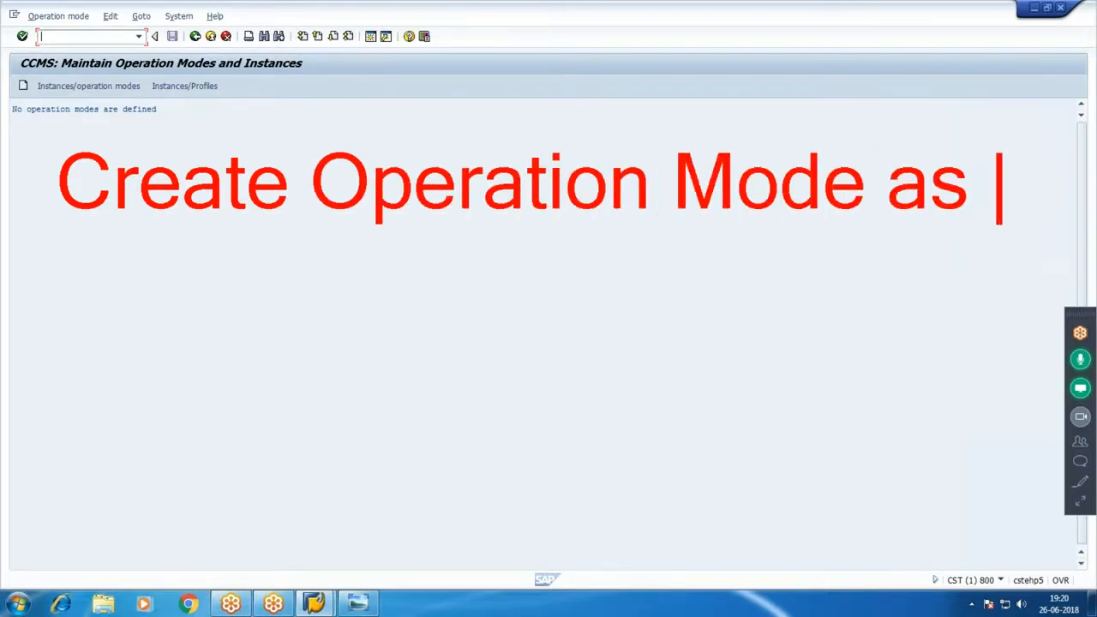
pyautogui.press('Return')
pyautogui.press('Return')
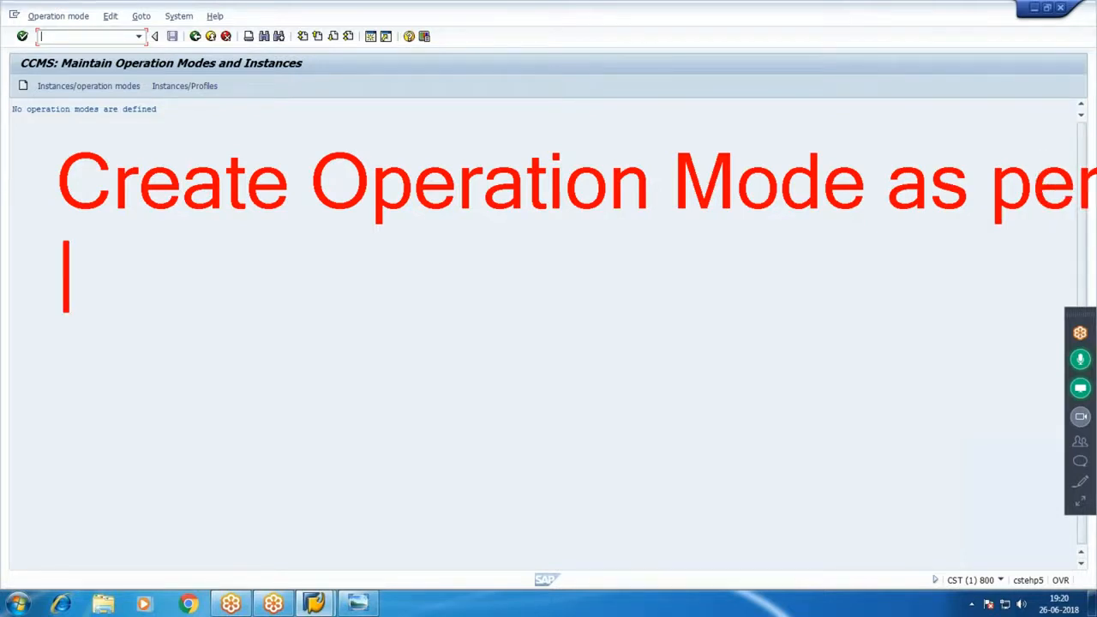
pyautogui.write('the R')
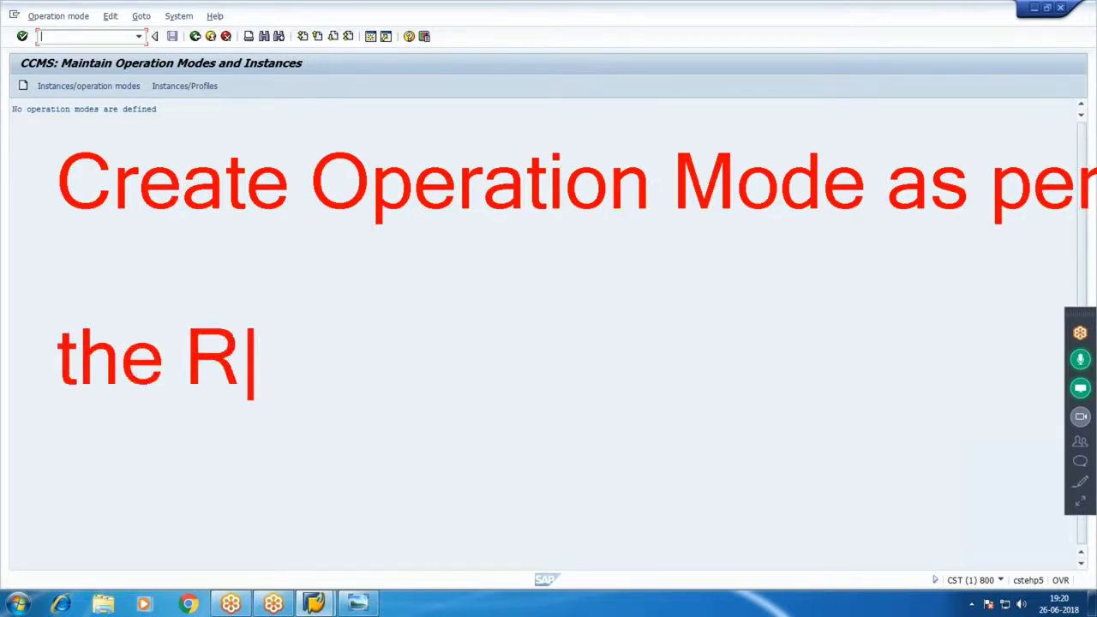
pyautogui.write('equirement.')
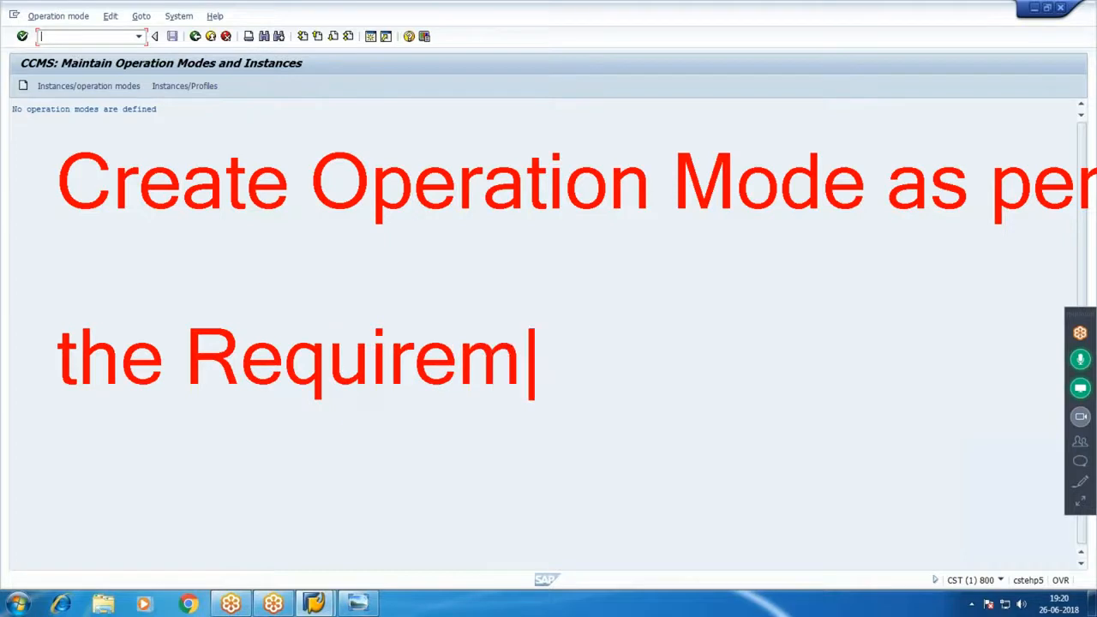
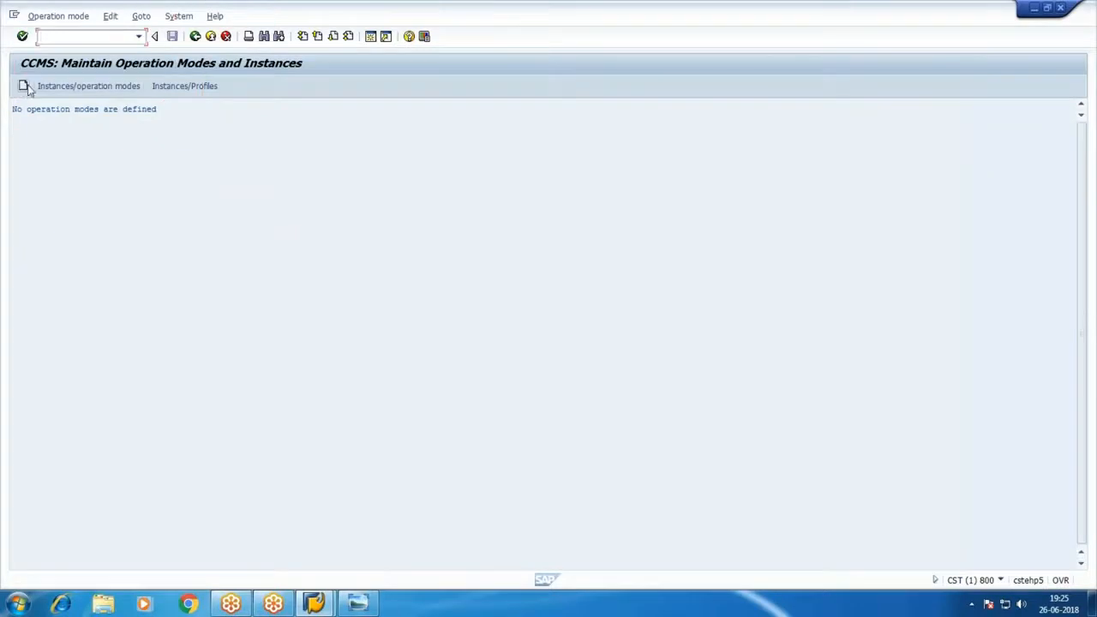
# Create and save an operation mode named Day shift with the short description Day shift.
pyautogui.click(23, 87)
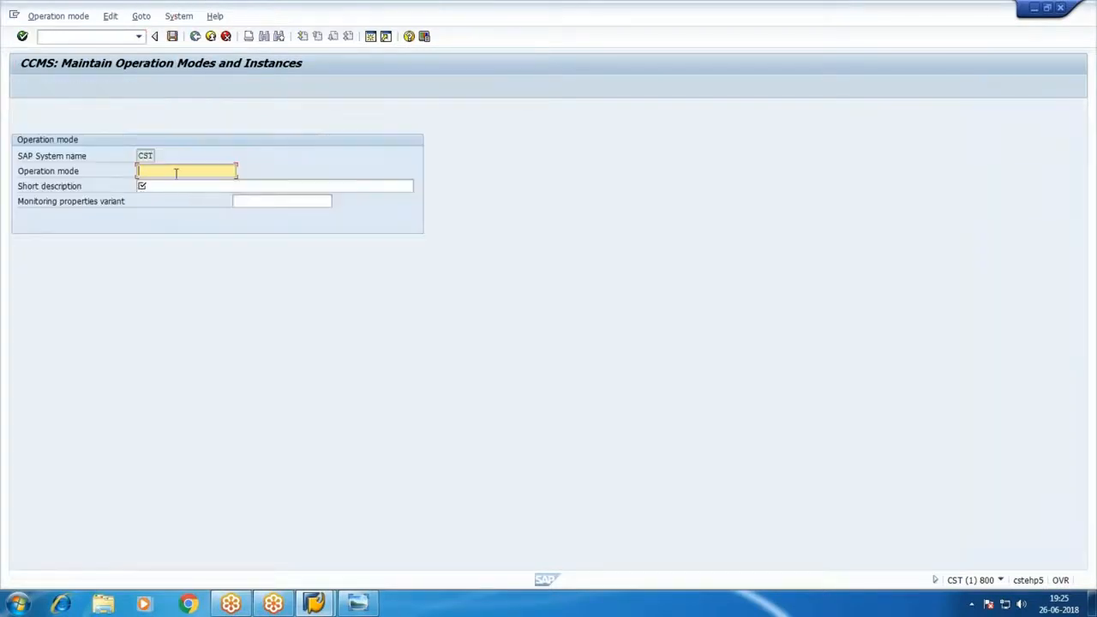
pyautogui.write('Day')
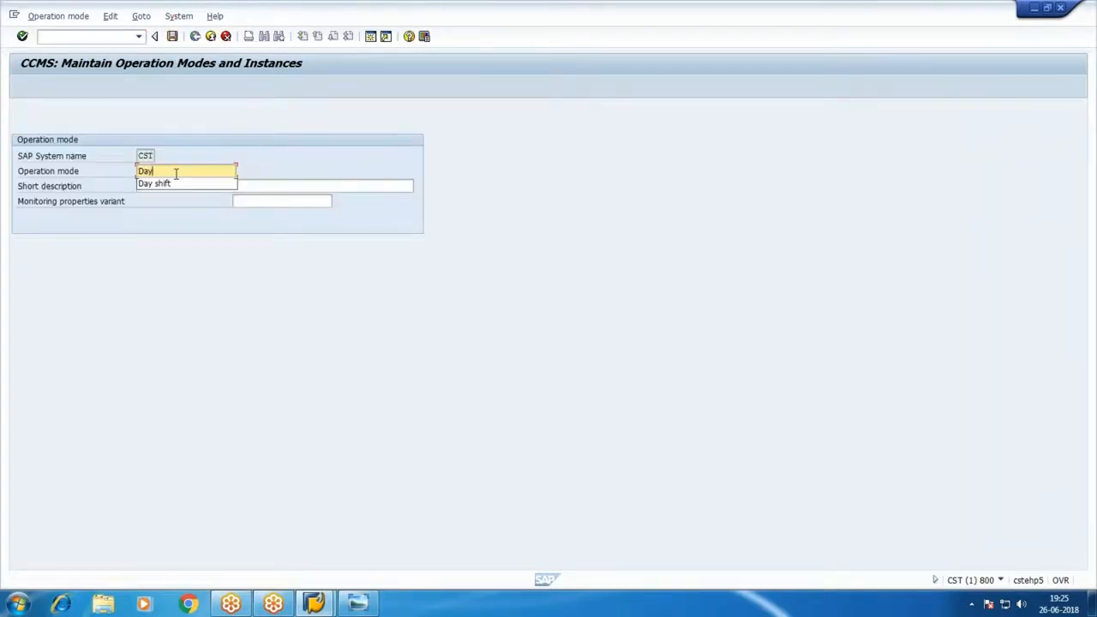
pyautogui.click(176, 185)
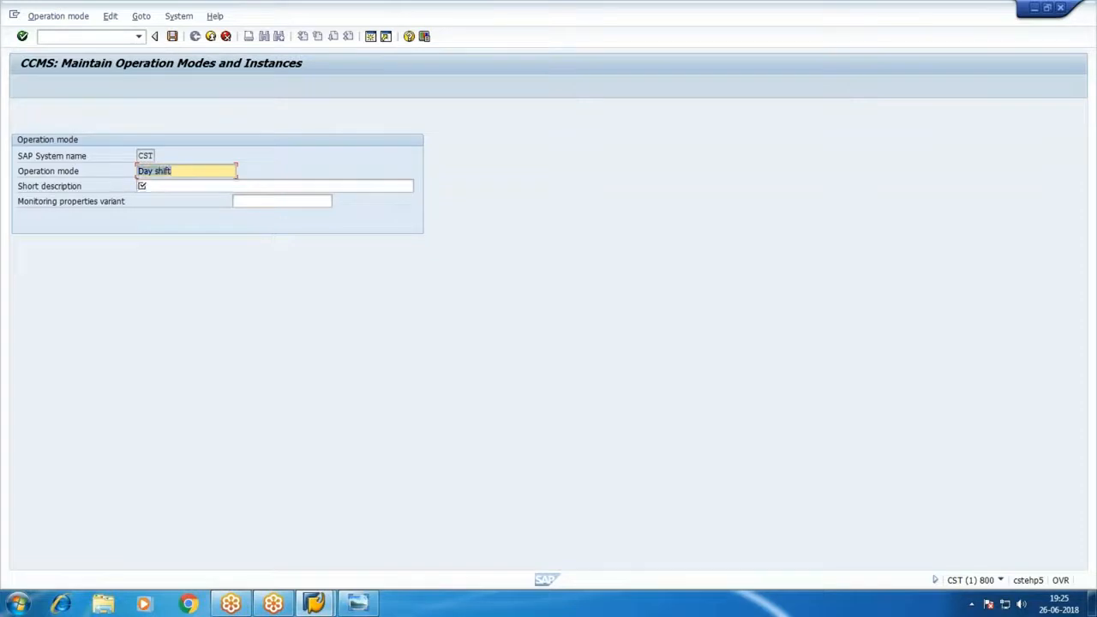
pyautogui.click(174, 188)
pyautogui.write('Day shift')
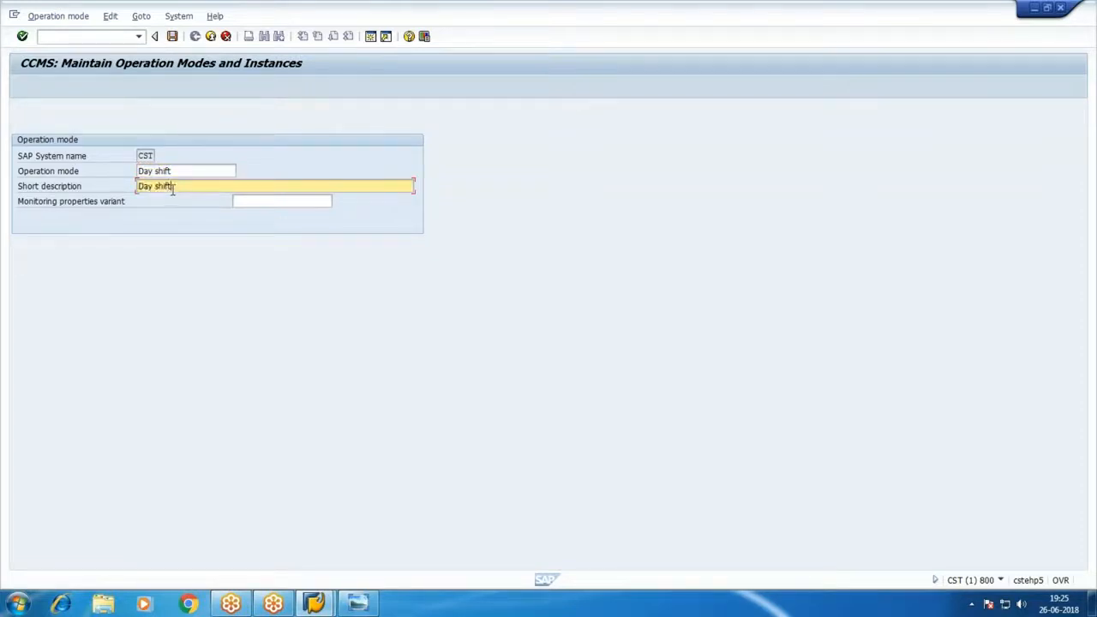
pyautogui.click(172, 37)
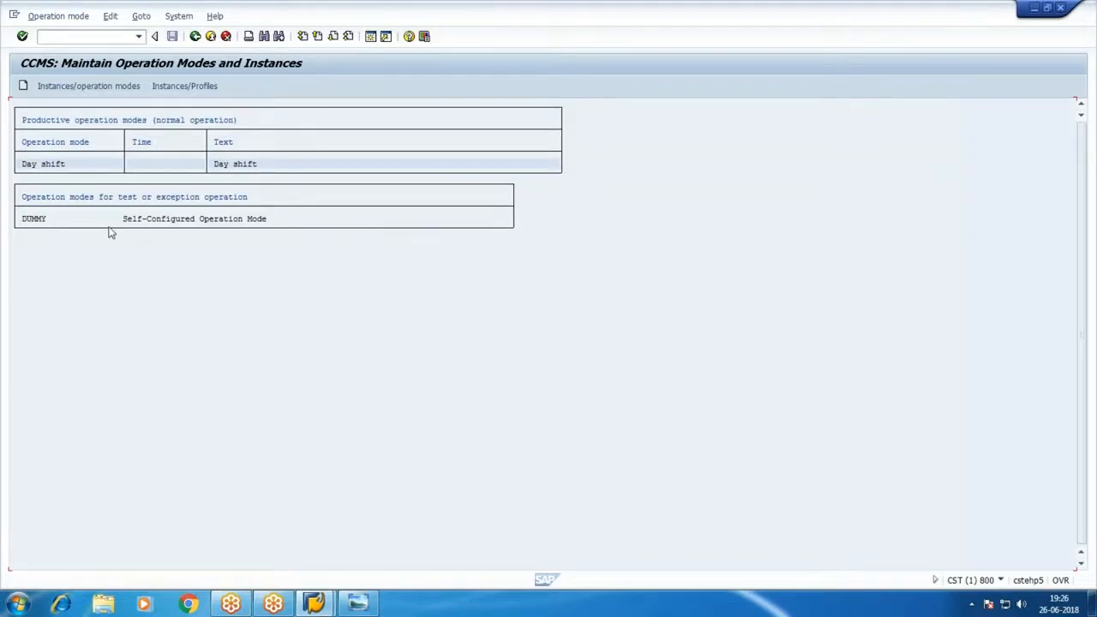
# Delete the self-configured DUMMY operation mode from the test or exception operation modes.
pyautogui.click(36, 221)
pyautogui.click(57, 16)
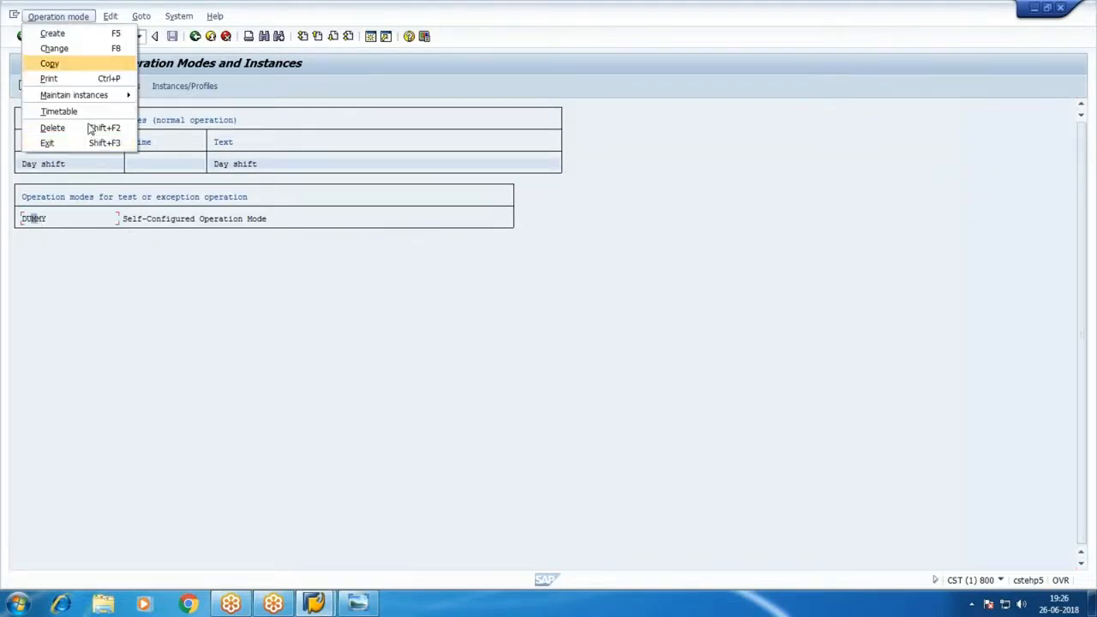
pyautogui.click(89, 128)
pyautogui.click(163, 233)
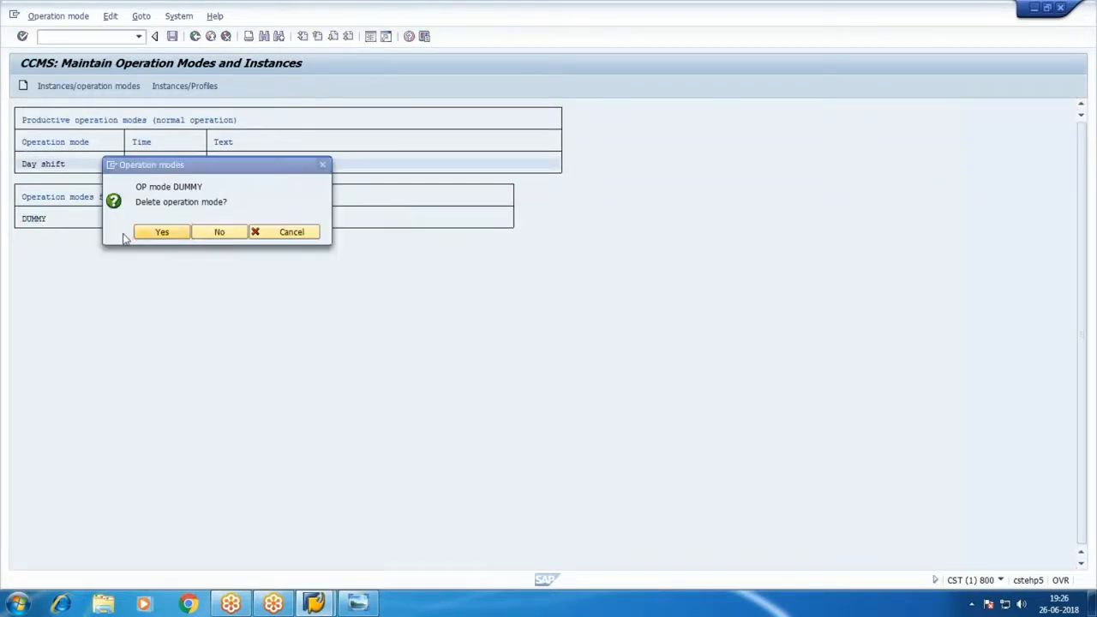
# Create and save an operation mode named Night Shift with the short description Night Shift.
pyautogui.click(24, 88)
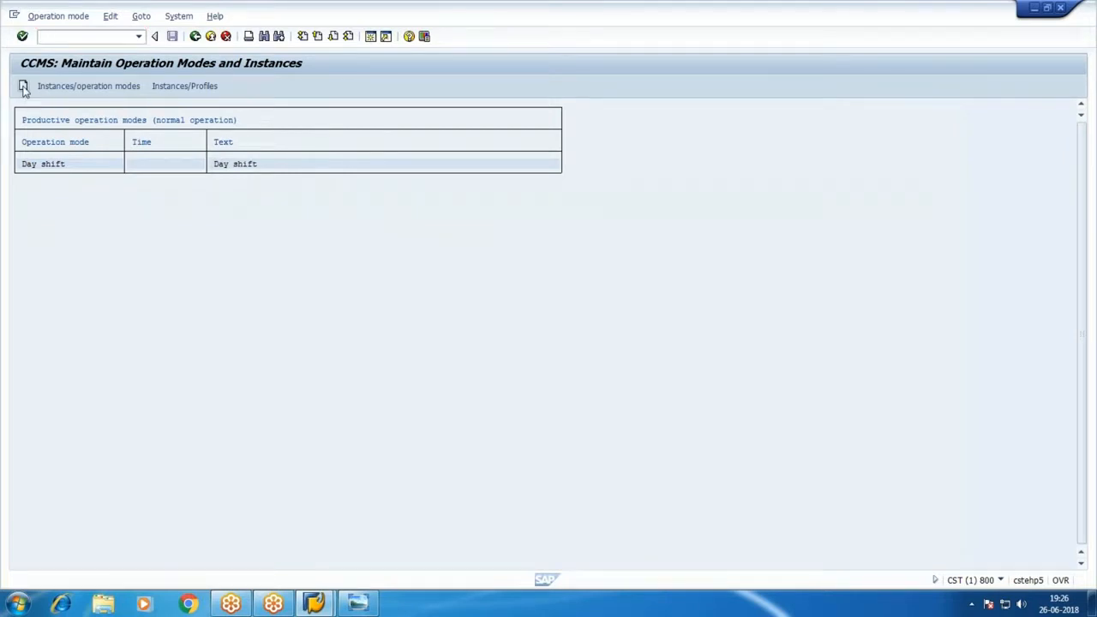
pyautogui.write('n')
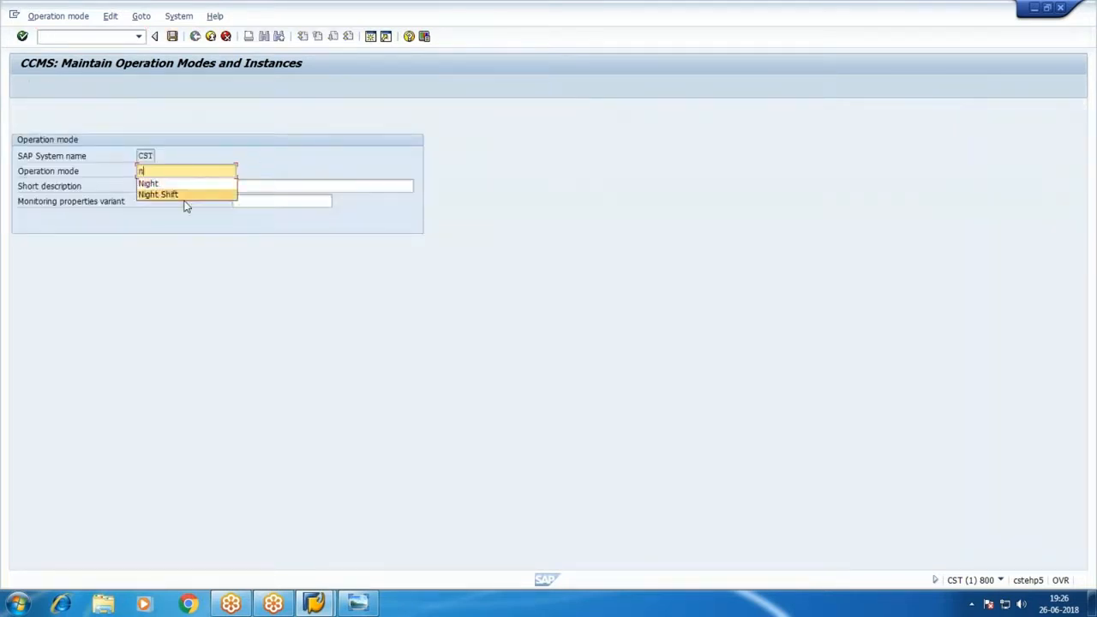
pyautogui.click(182, 194)
pyautogui.hotkey('ctrl', 'c')
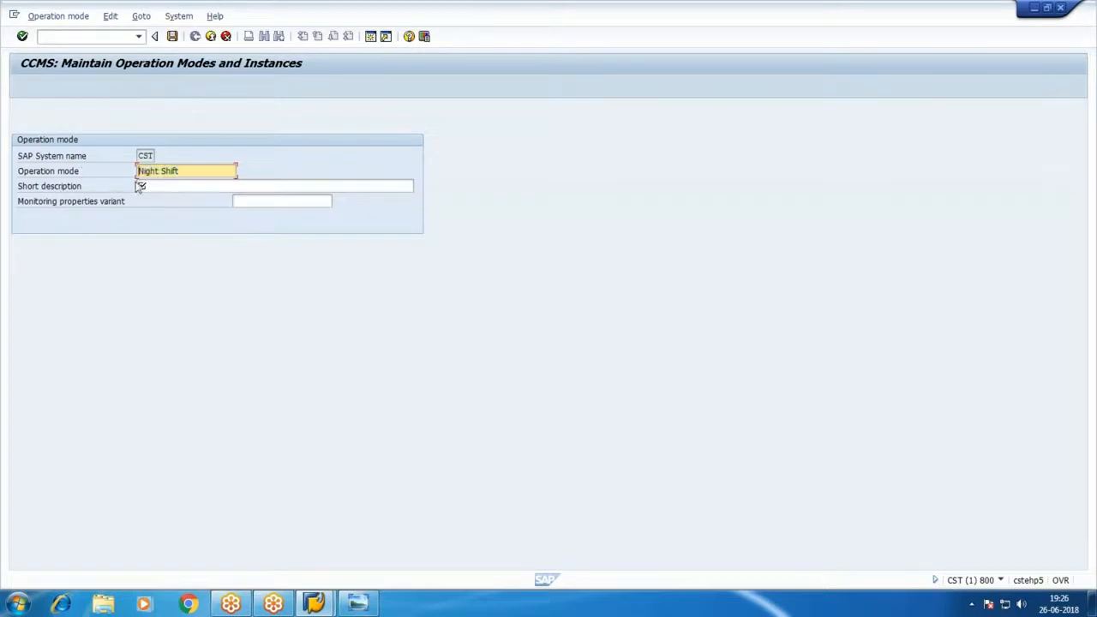
pyautogui.click(157, 186)
pyautogui.hotkey('ctrl', 'v')
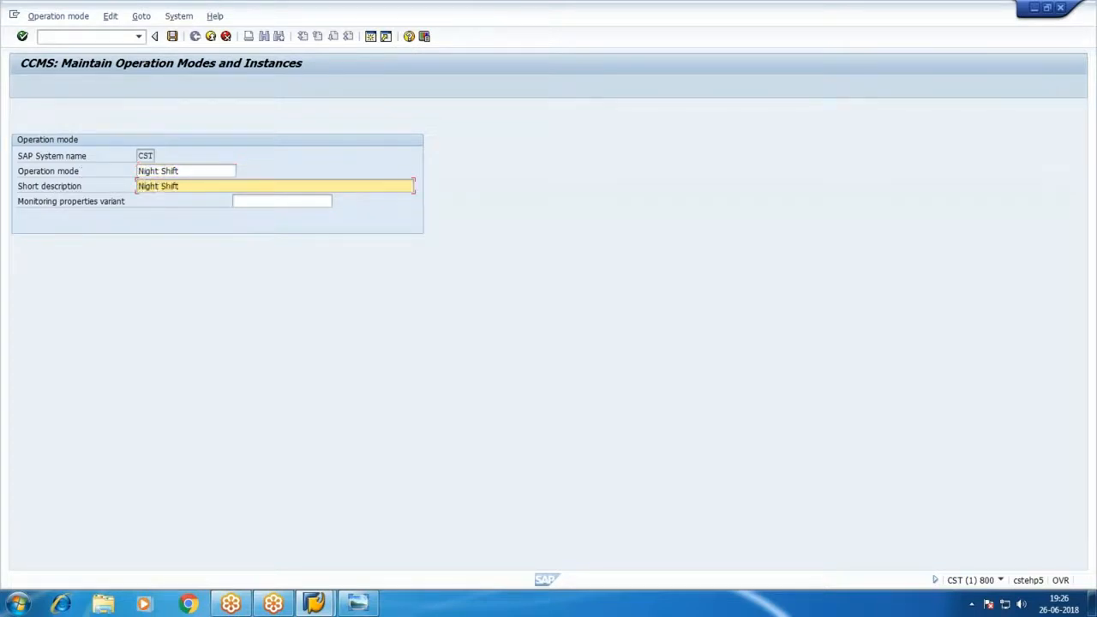
pyautogui.click(172, 37)
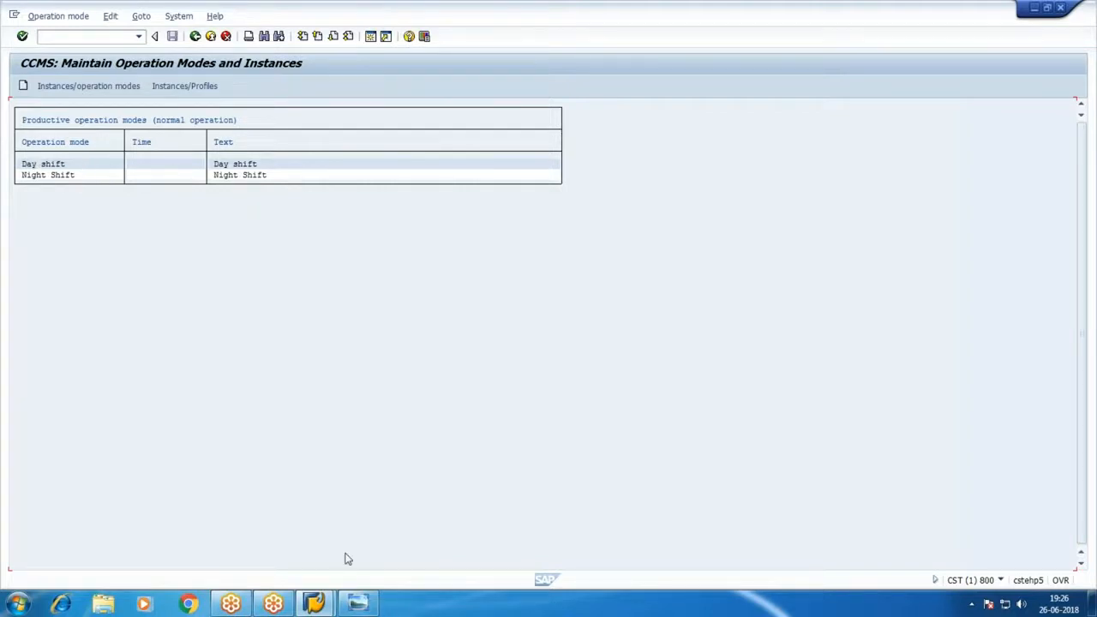
# Check the planned shift hours in the operation modes picture and open the normal operation (24 hr) timetable for changing.
pyautogui.click(357, 604)
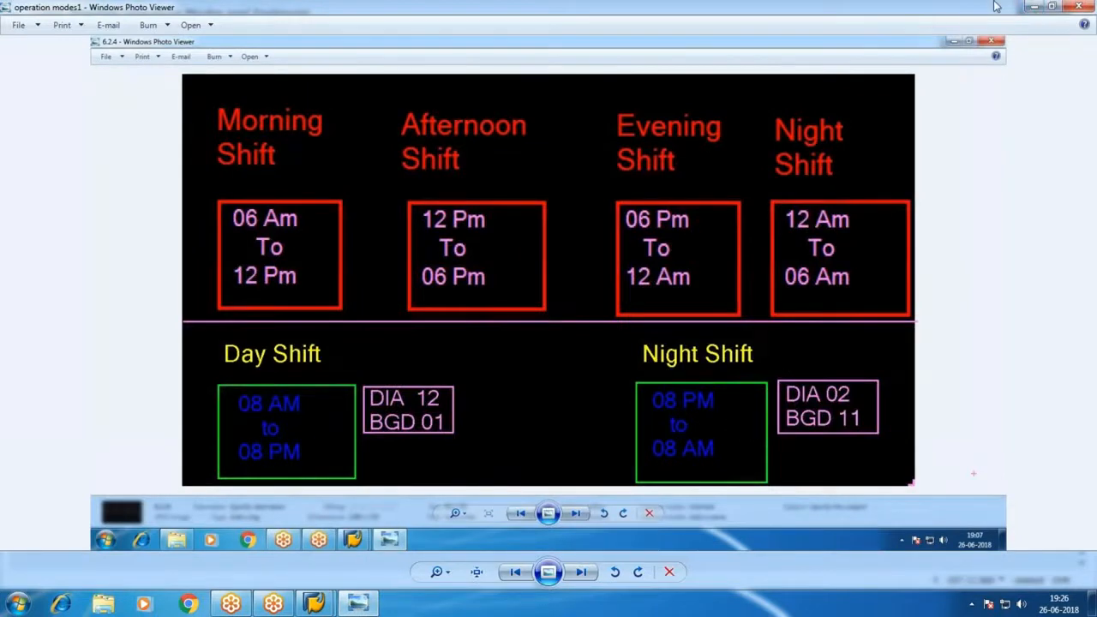
pyautogui.click(1035, 6)
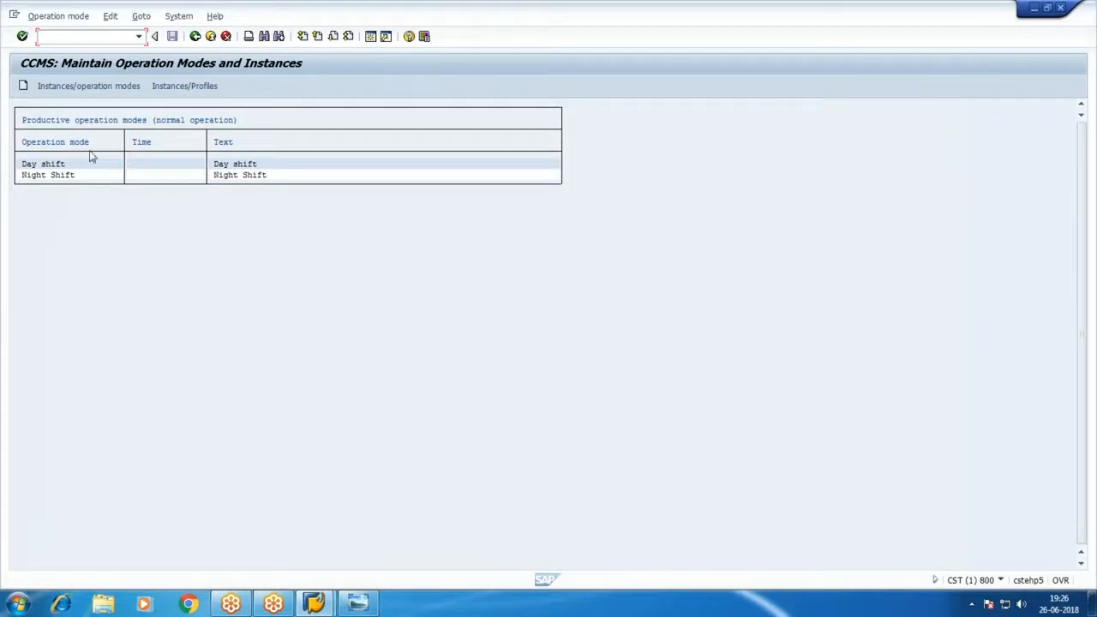
pyautogui.click(65, 18)
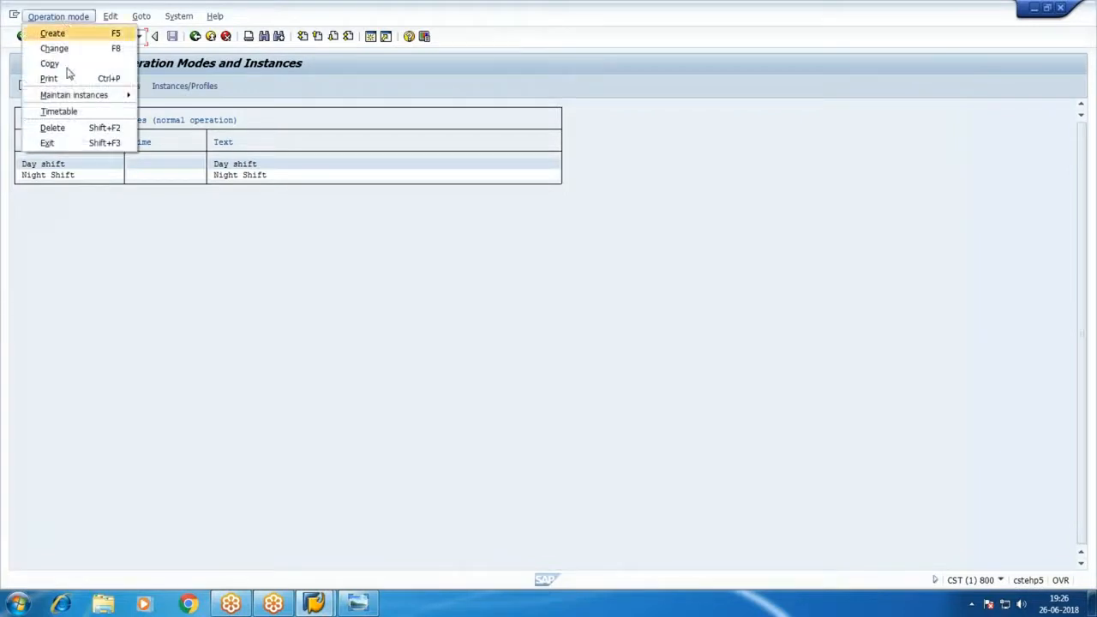
pyautogui.click(74, 112)
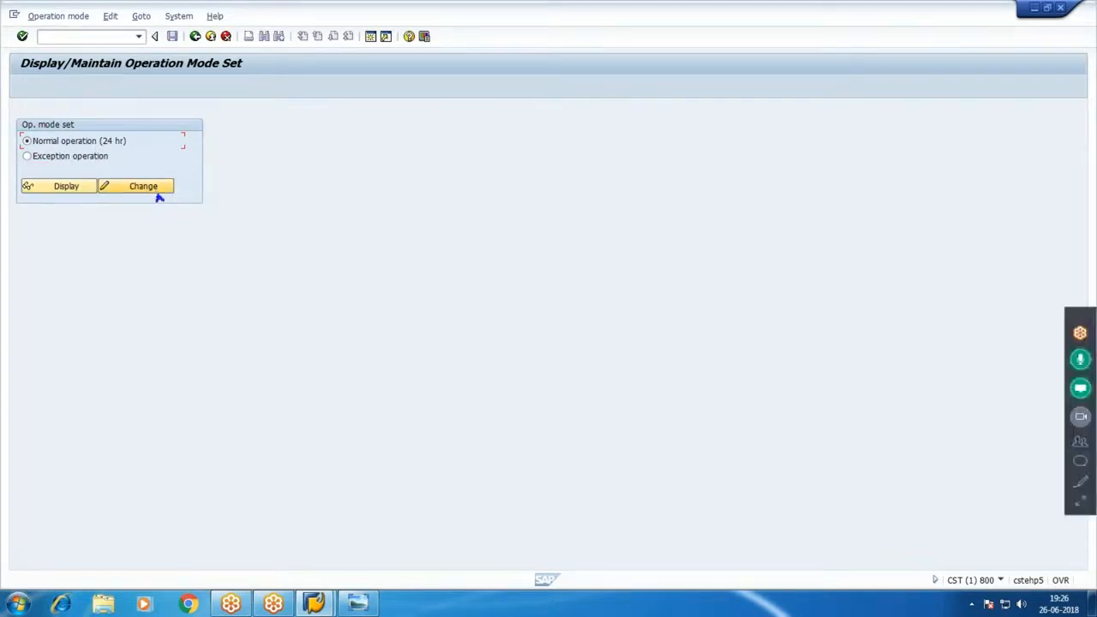
pyautogui.moveTo(158, 193); pyautogui.dragTo(384, 463)
pyautogui.moveTo(98, 168); pyautogui.dragTo(190, 222)
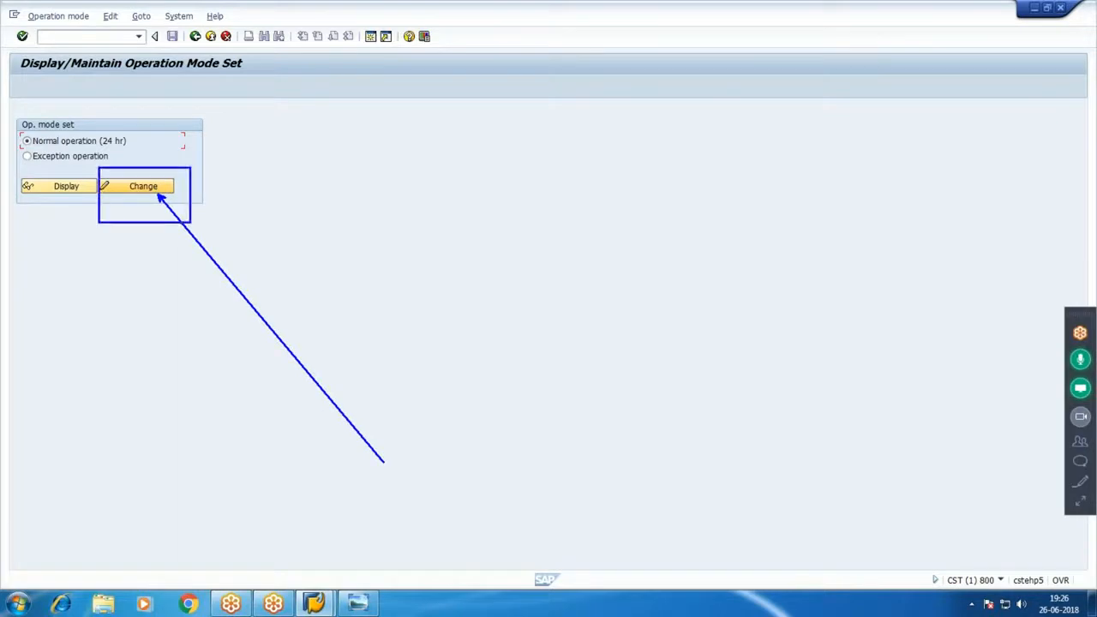
pyautogui.click(151, 188)
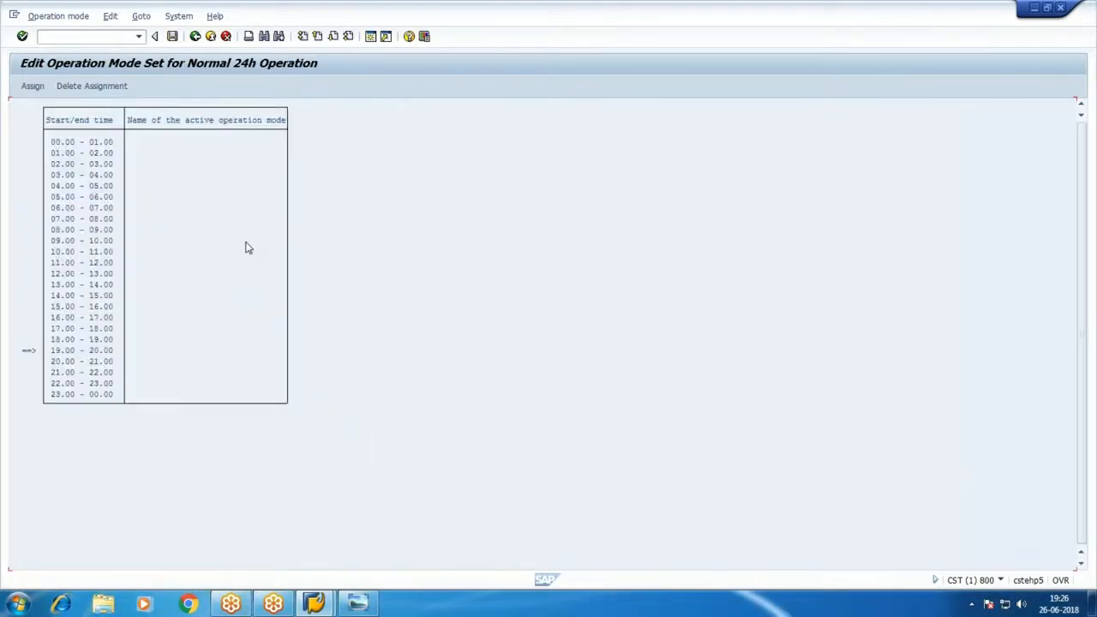
pyautogui.hotkey('ctrl', '1')
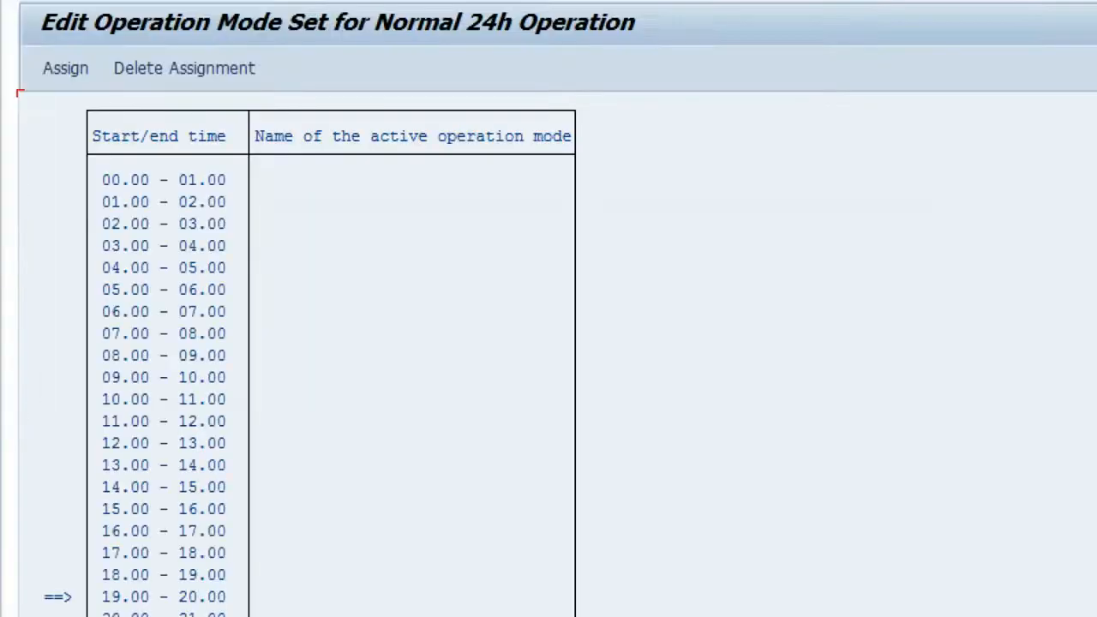
pyautogui.click(5, 243)
pyautogui.moveTo(99, 209); pyautogui.dragTo(241, 470)
pyautogui.moveTo(249, 328); pyautogui.dragTo(367, 329)
pyautogui.write('t')
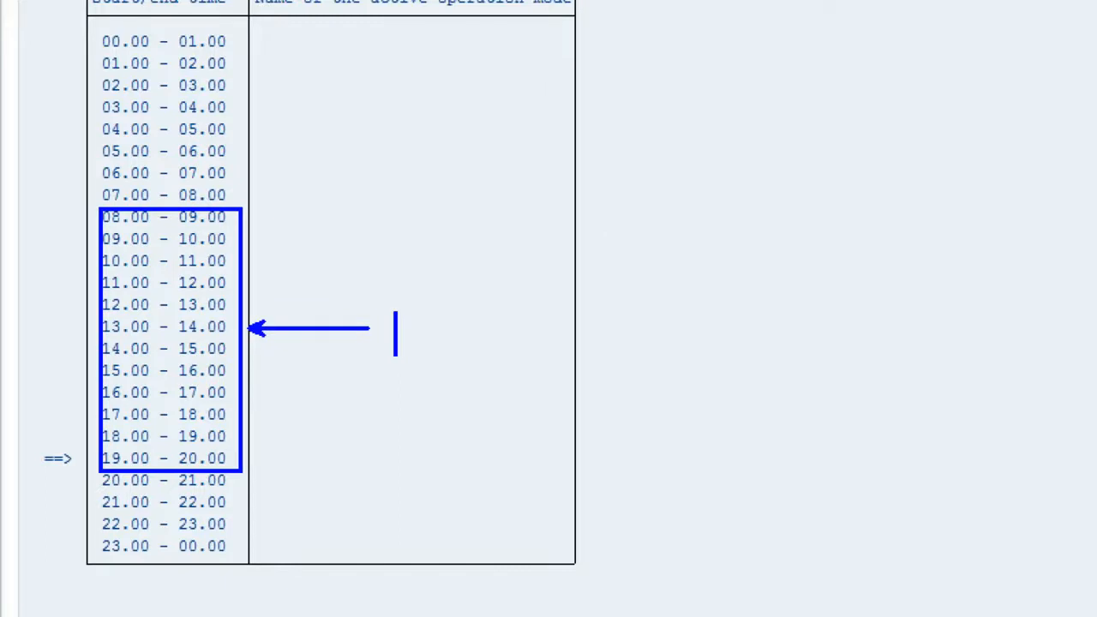
pyautogui.write('Day S')
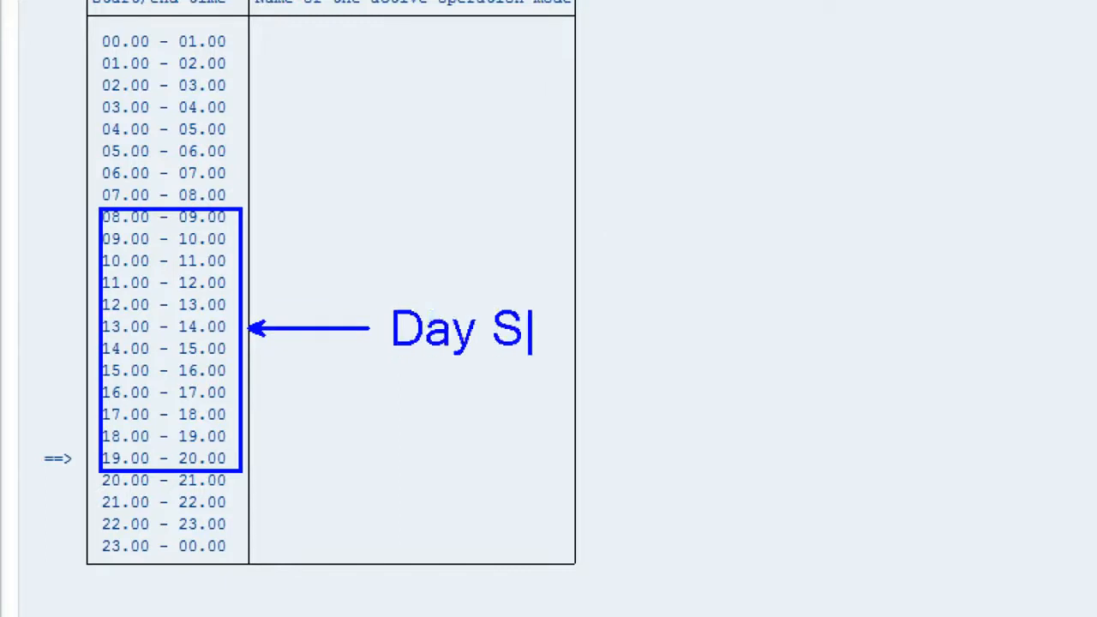
pyautogui.write('hift')
pyautogui.press('Escape')
pyautogui.press('Escape')
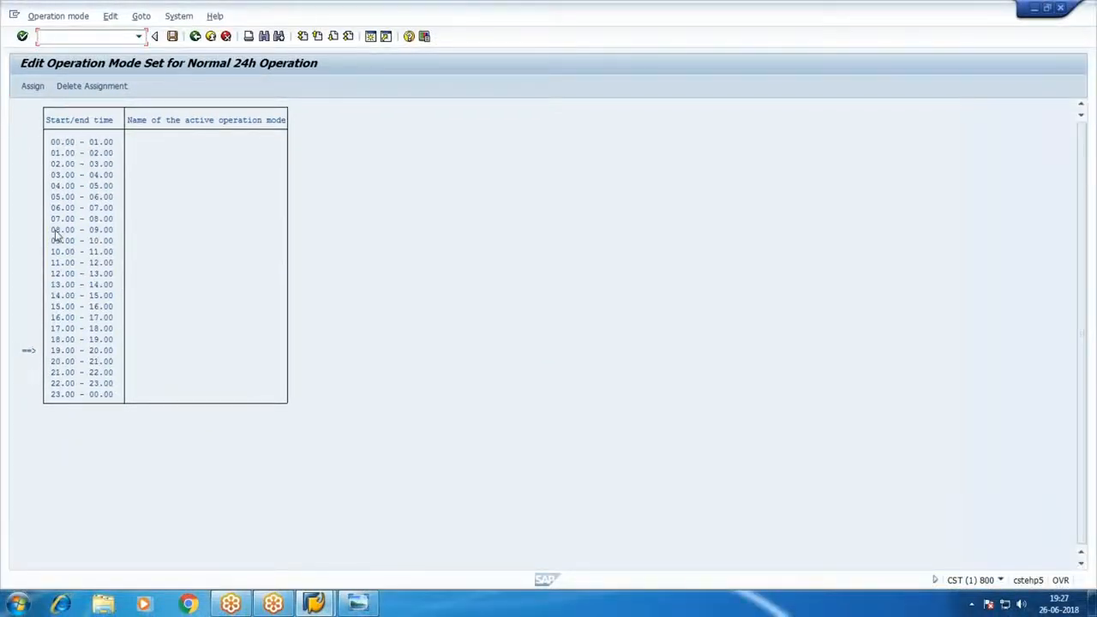
# Assign the Day shift operation mode to the hours from 08.00 to 20.00 in the timetable.
pyautogui.click(54, 232)
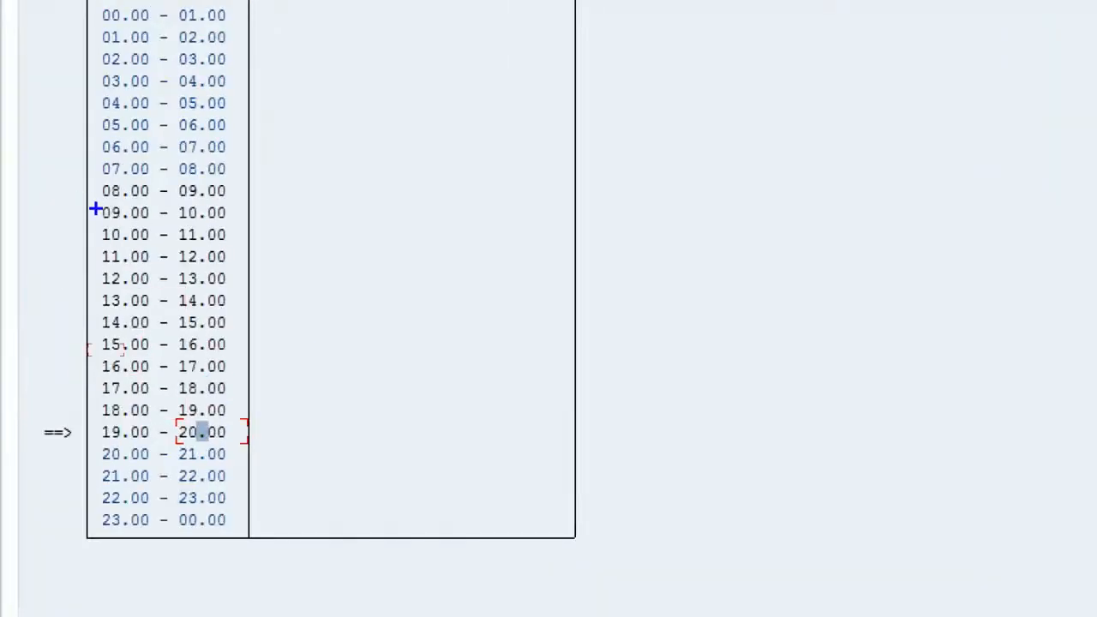
pyautogui.moveTo(95, 198); pyautogui.dragTo(245, 439)
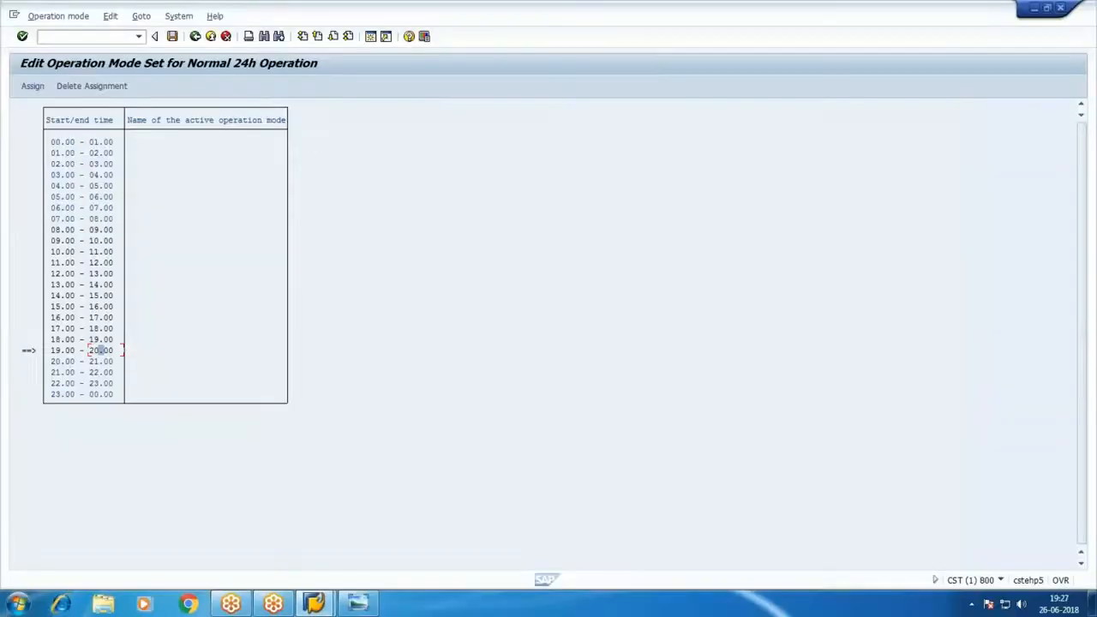
pyautogui.click(33, 88)
pyautogui.moveTo(260, 177); pyautogui.dragTo(540, 252)
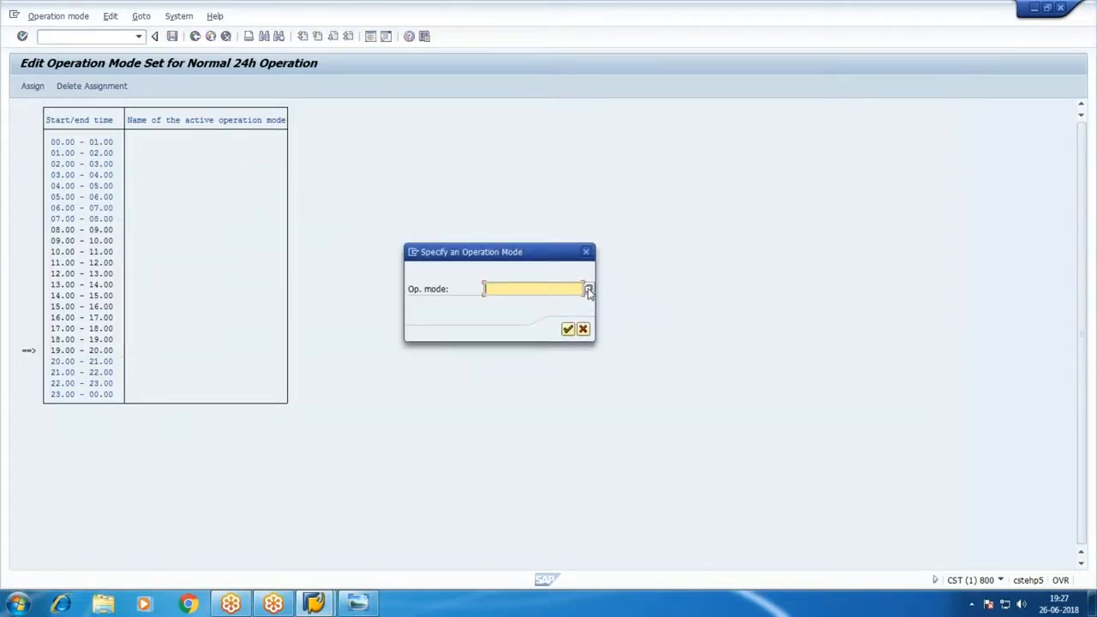
pyautogui.click(588, 291)
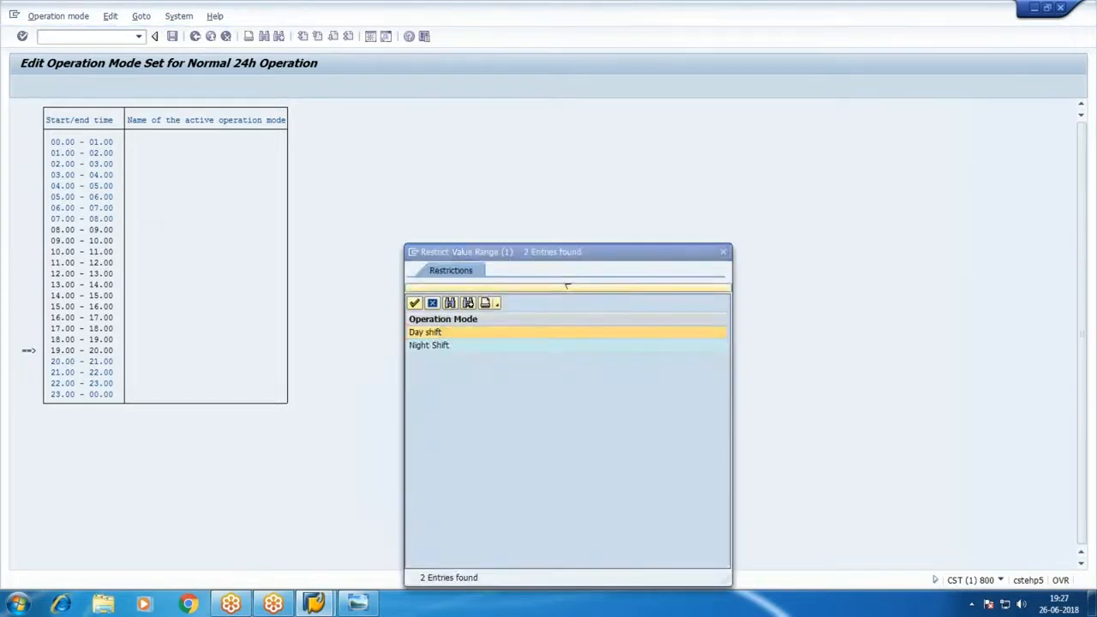
pyautogui.doubleClick(561, 334)
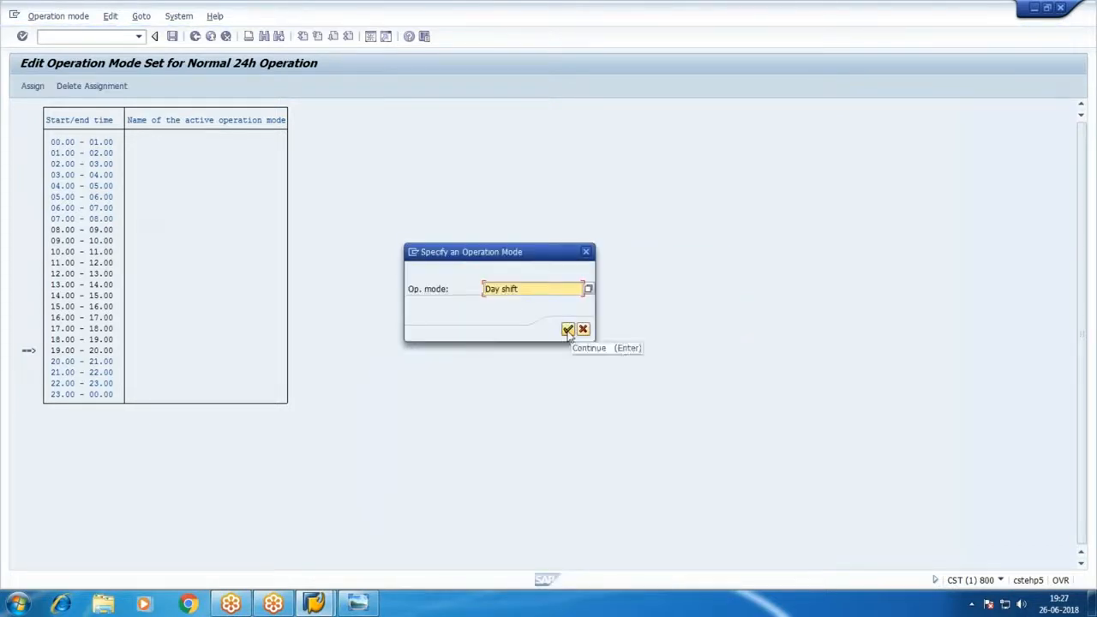
pyautogui.click(566, 330)
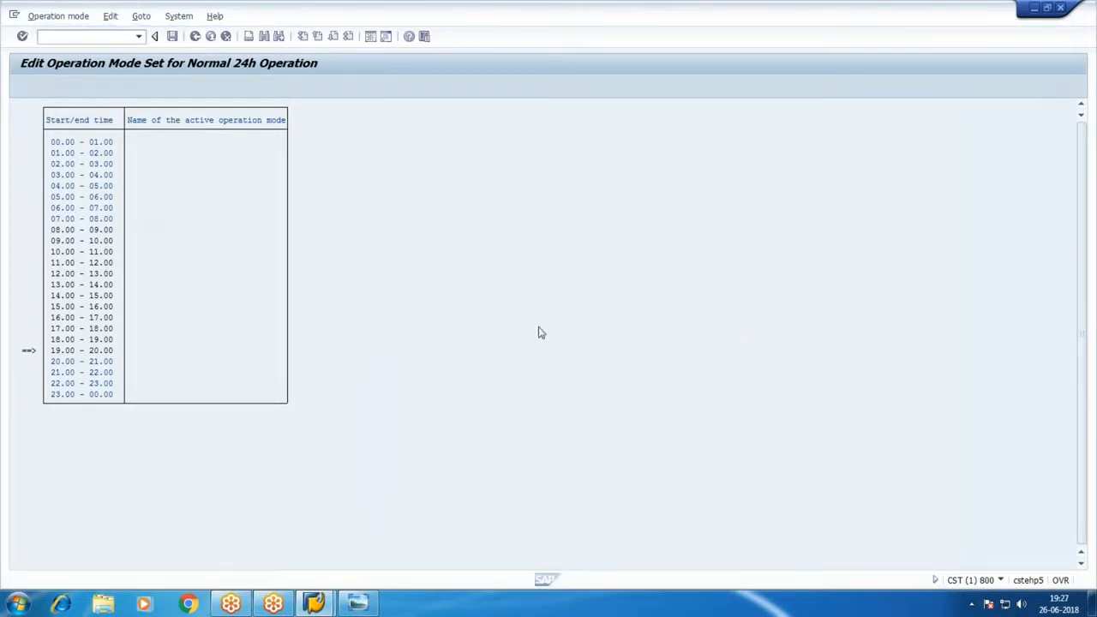
# Assign the Night Shift operation mode to the hours from 20.00 to 08.00 and save the operation mode set.
pyautogui.click(61, 366)
pyautogui.click(93, 221)
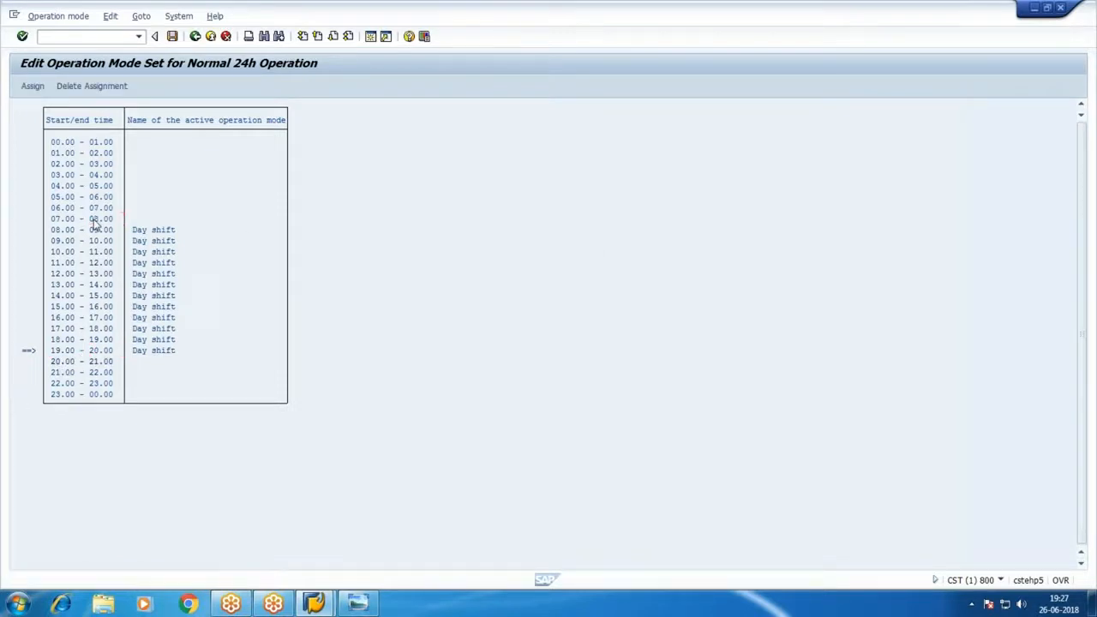
pyautogui.click(32, 85)
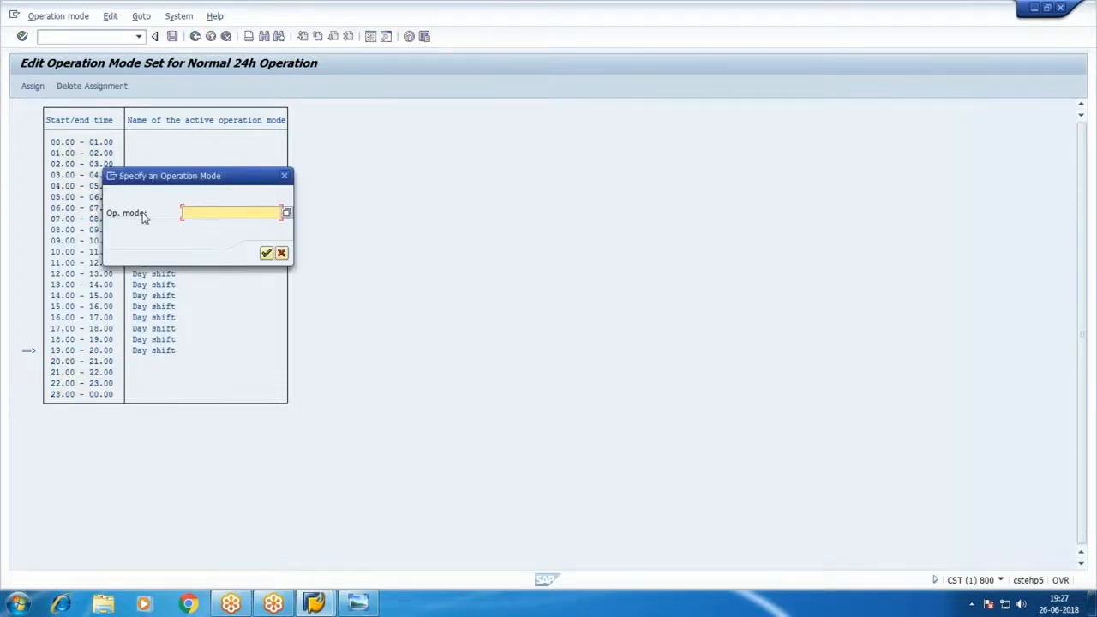
pyautogui.click(287, 212)
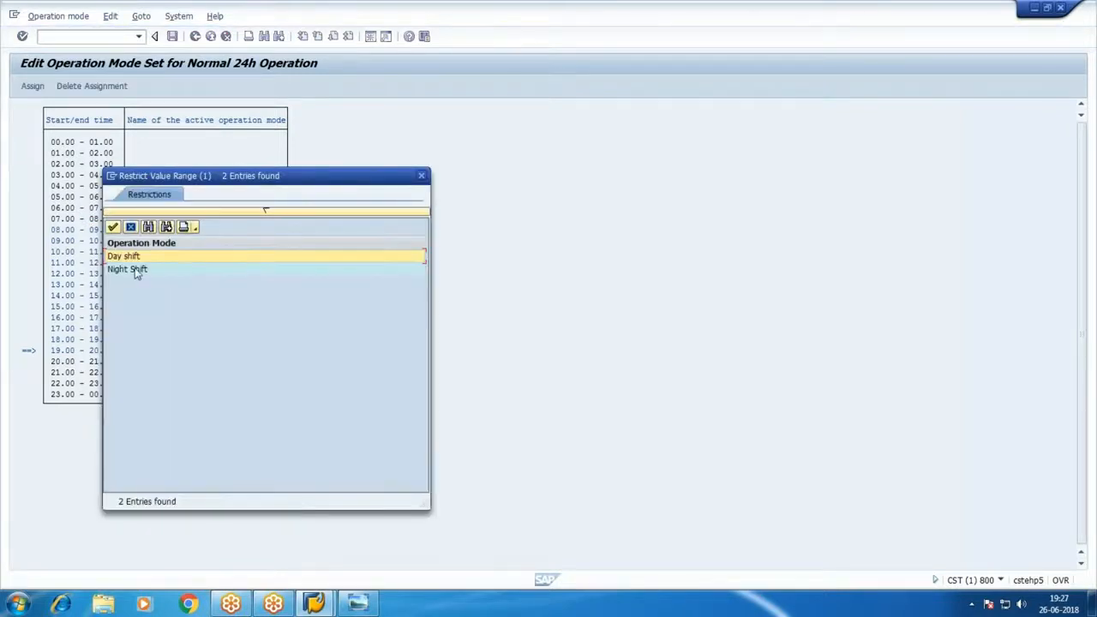
pyautogui.click(135, 272)
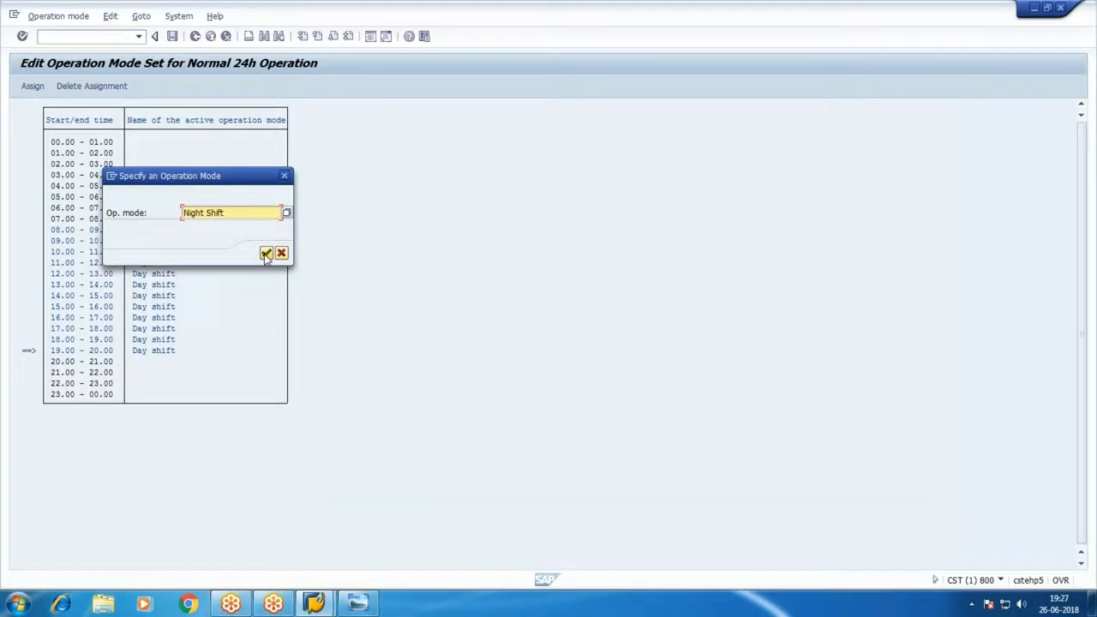
pyautogui.click(265, 254)
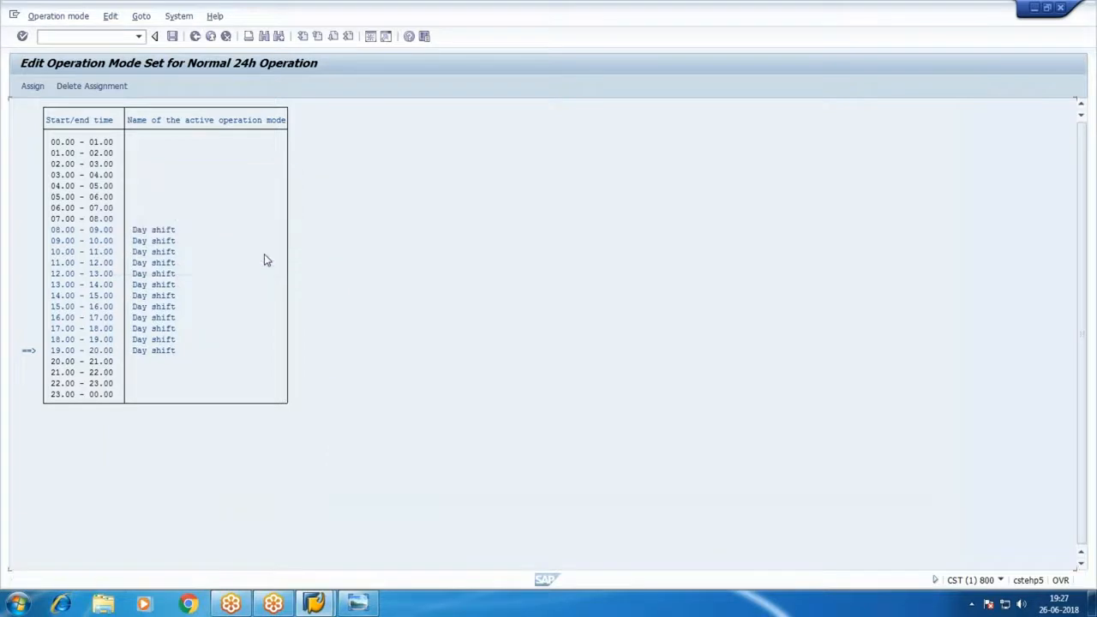
pyautogui.click(172, 36)
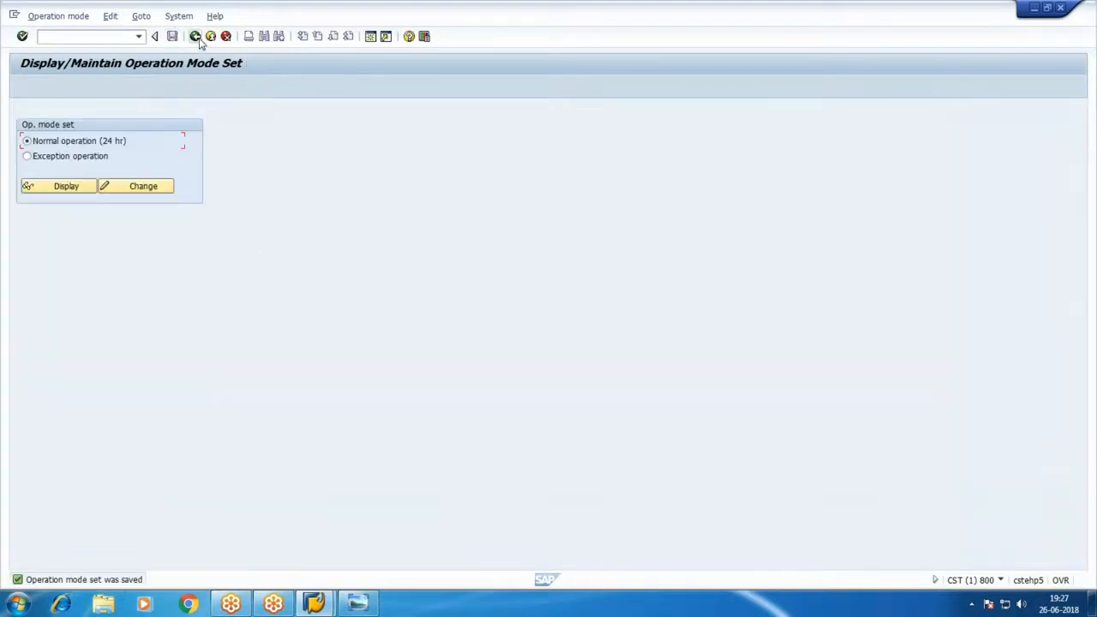
pyautogui.click(195, 36)
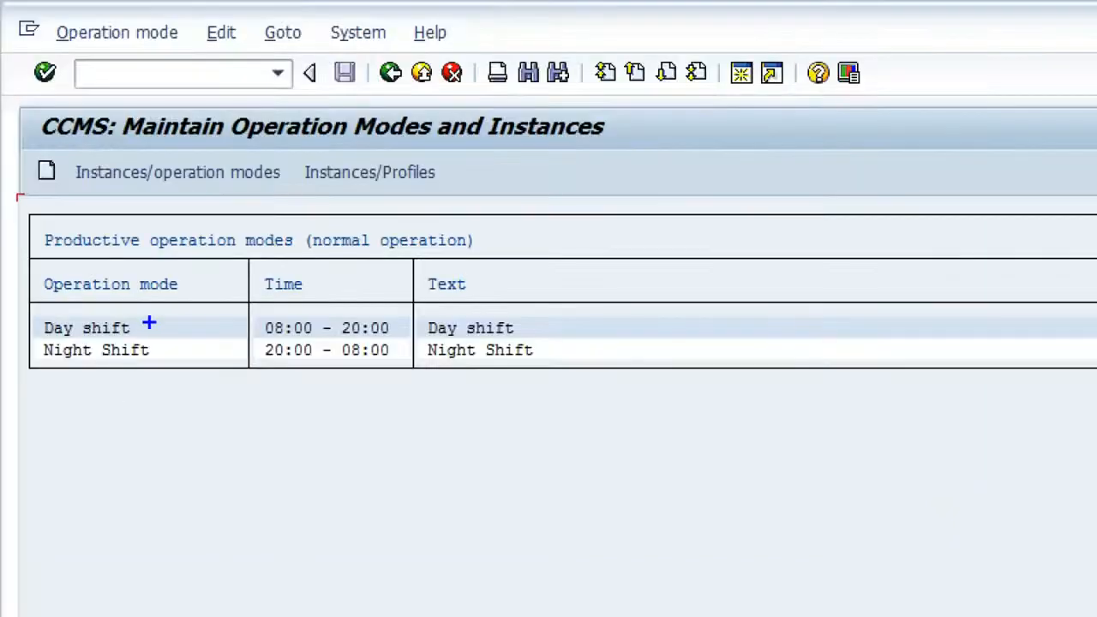
pyautogui.moveTo(74, 160); pyautogui.dragTo(138, 137)
pyautogui.moveTo(276, 273)
pyautogui.mouseDown()
pyautogui.moveTo(290, 307)
pyautogui.moveTo(317, 293)
pyautogui.mouseUp()
pyautogui.moveTo(139, 363)
pyautogui.mouseDown()
pyautogui.moveTo(214, 422)
pyautogui.moveTo(336, 360)
pyautogui.moveTo(308, 374)
pyautogui.moveTo(364, 393)
pyautogui.mouseUp()
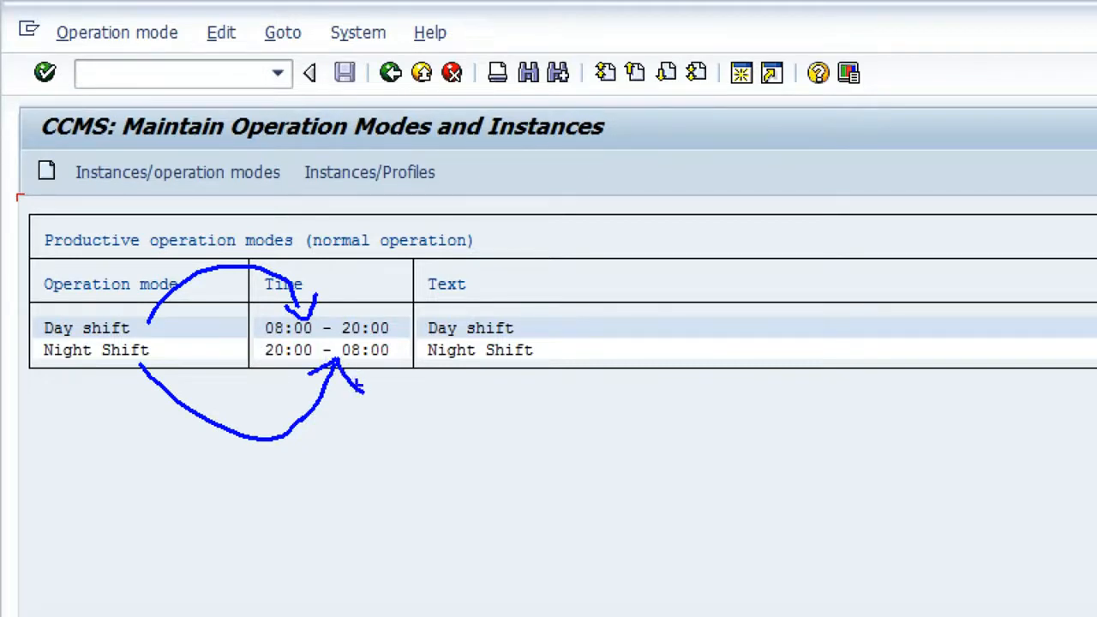
pyautogui.press('Escape')
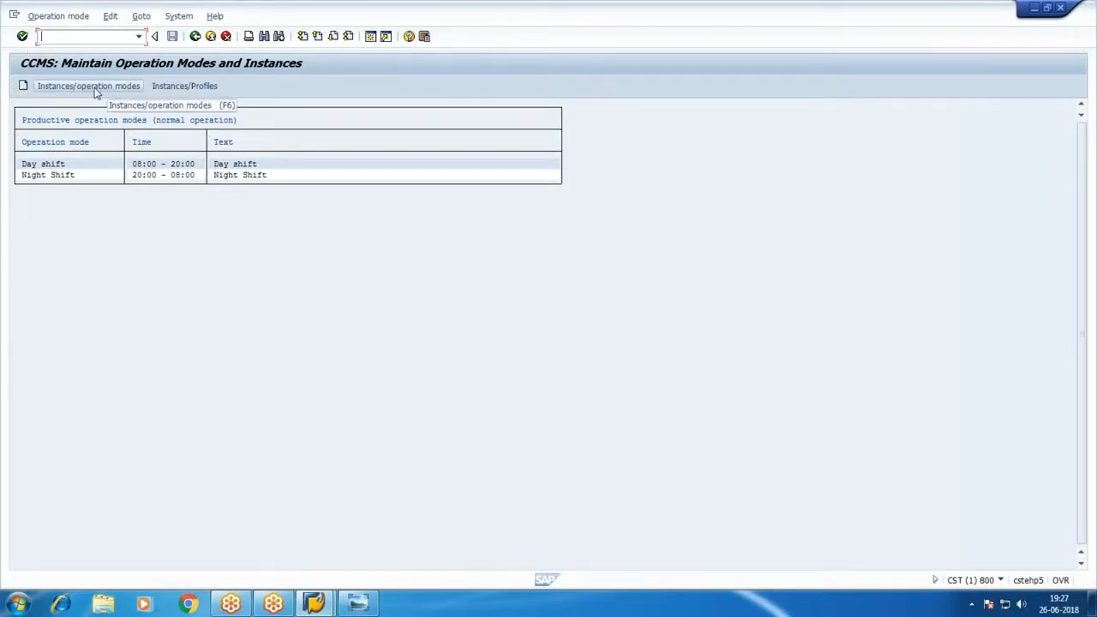
pyautogui.hotkey('ctrl', '1')
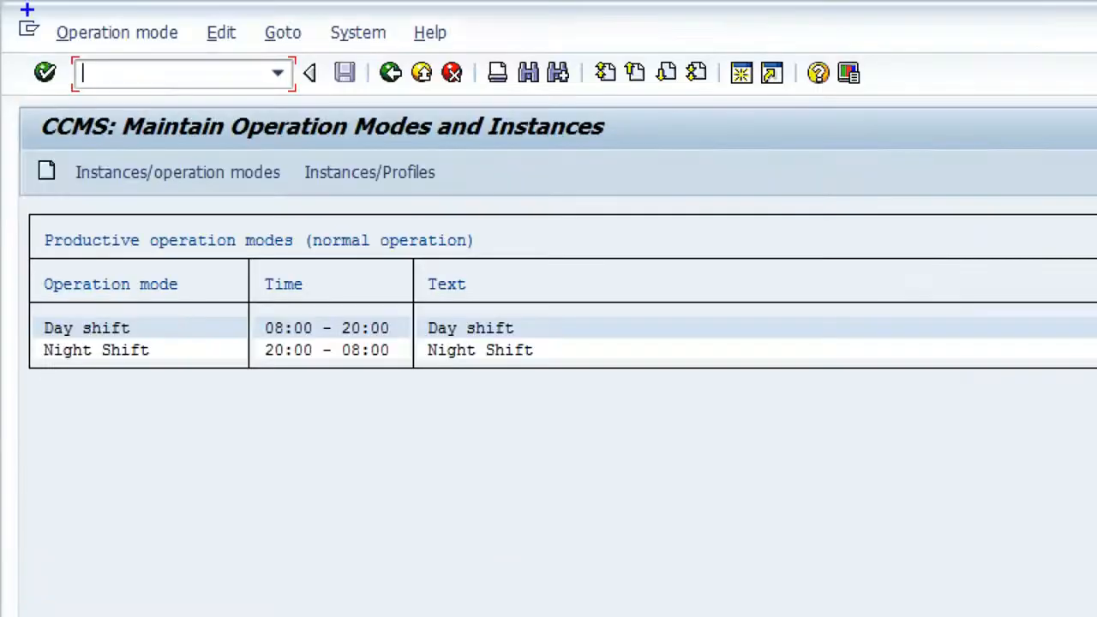
pyautogui.moveTo(32, 75)
pyautogui.mouseDown()
pyautogui.moveTo(67, 103)
pyautogui.moveTo(129, 105)
pyautogui.mouseUp()
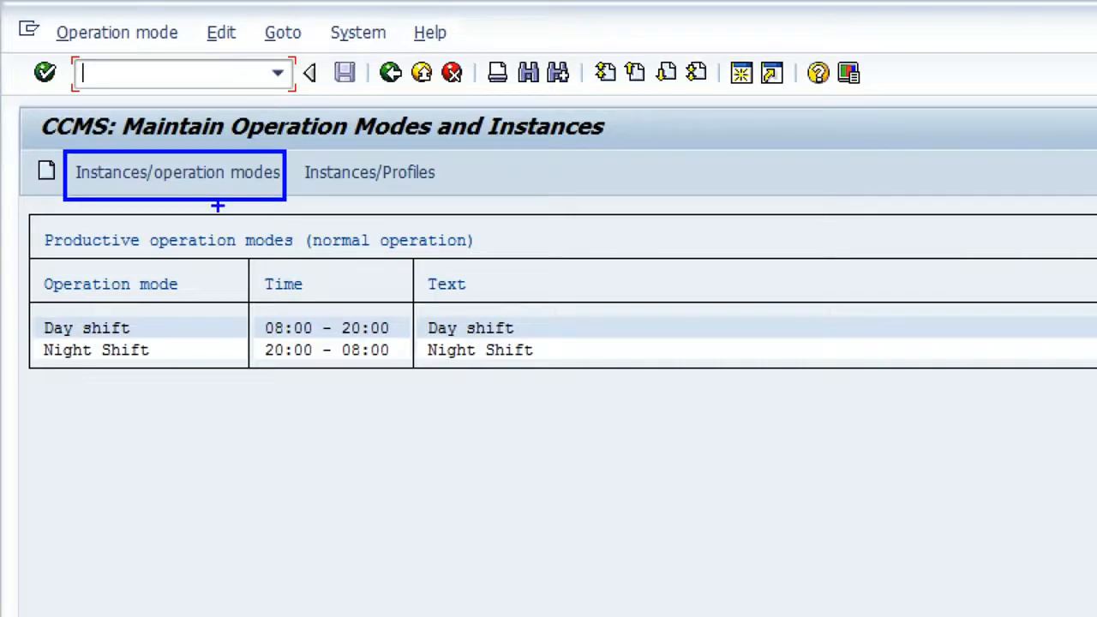
pyautogui.moveTo(215, 206); pyautogui.dragTo(368, 558)
pyautogui.press('Escape')
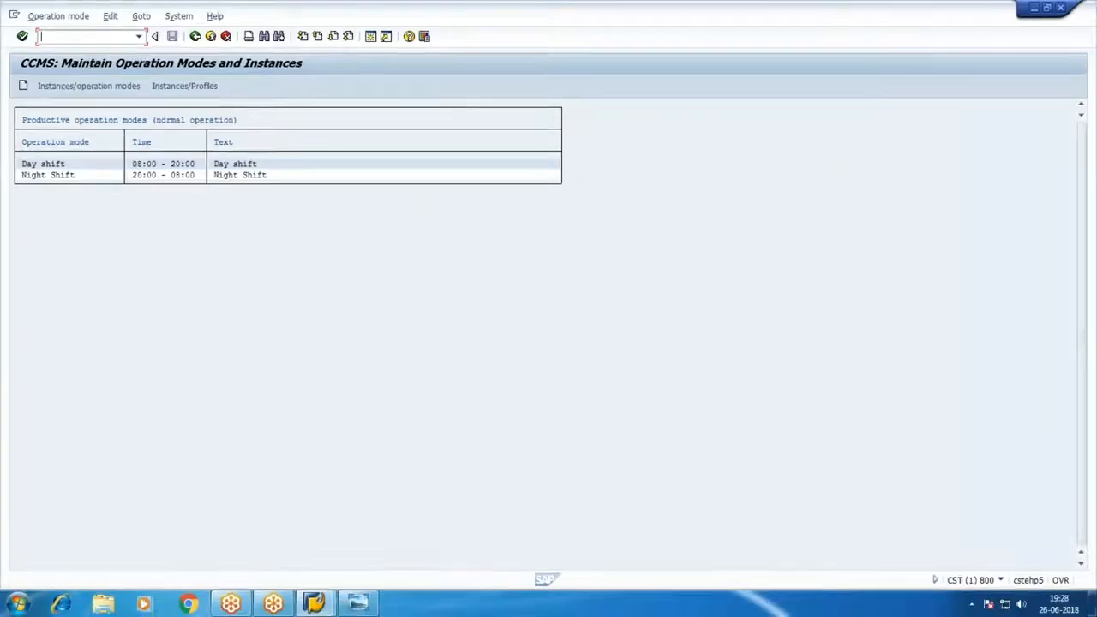
# Create a new instance entry in the instances/operation modes view with the host name cstehp5.
pyautogui.click(69, 85)
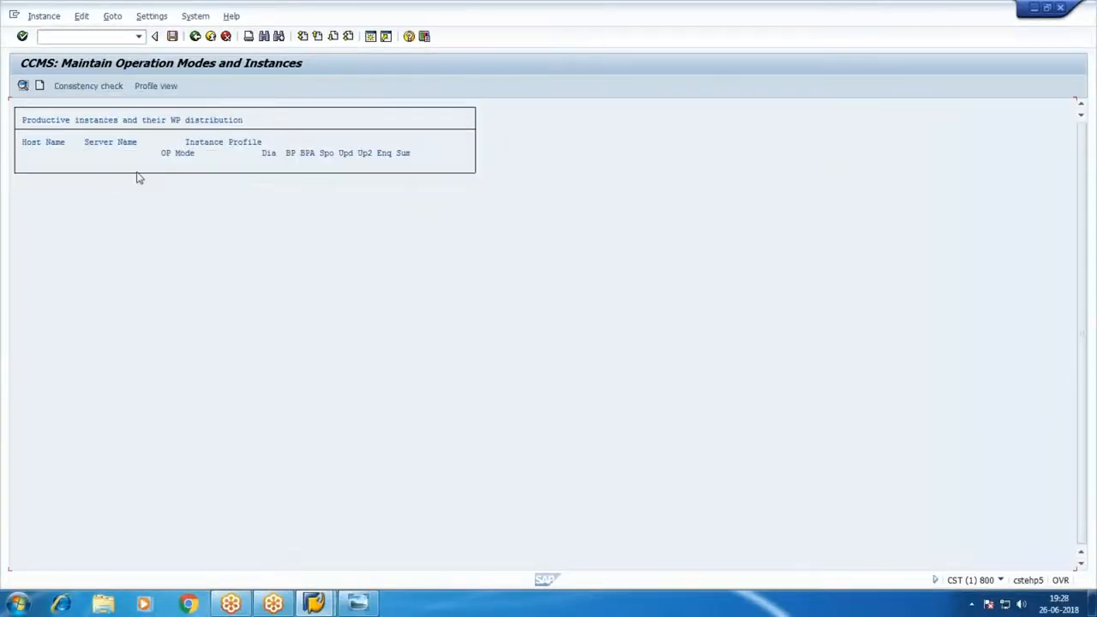
pyautogui.click(40, 88)
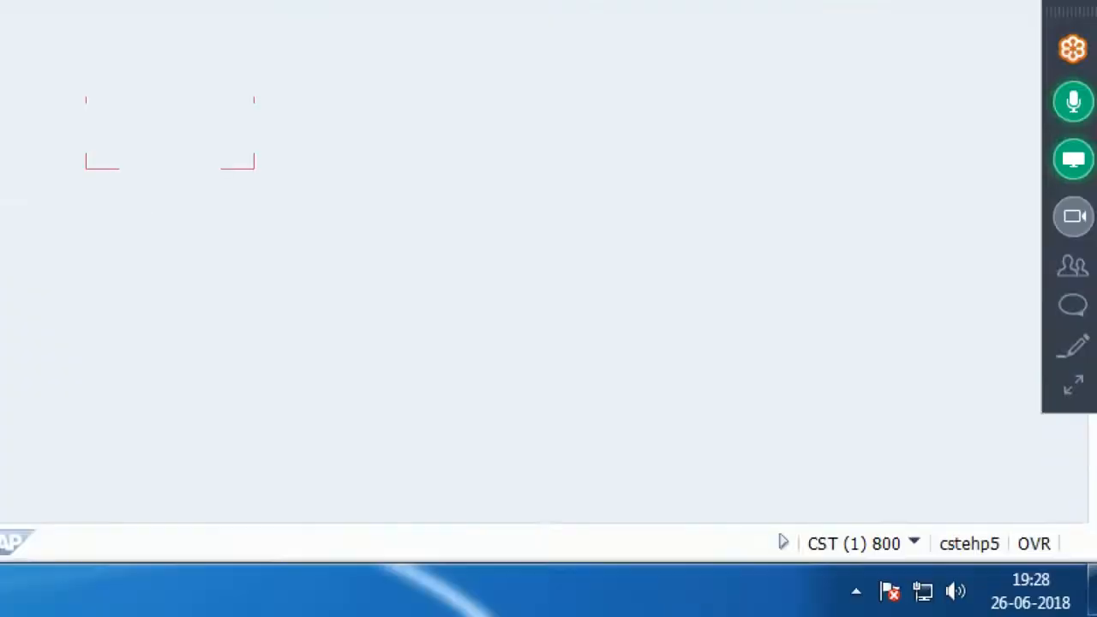
pyautogui.moveTo(919, 519)
pyautogui.mouseDown()
pyautogui.moveTo(938, 554)
pyautogui.moveTo(1002, 570)
pyautogui.mouseUp()
pyautogui.moveTo(955, 514)
pyautogui.mouseDown()
pyautogui.moveTo(766, 257)
pyautogui.moveTo(731, 150)
pyautogui.mouseUp()
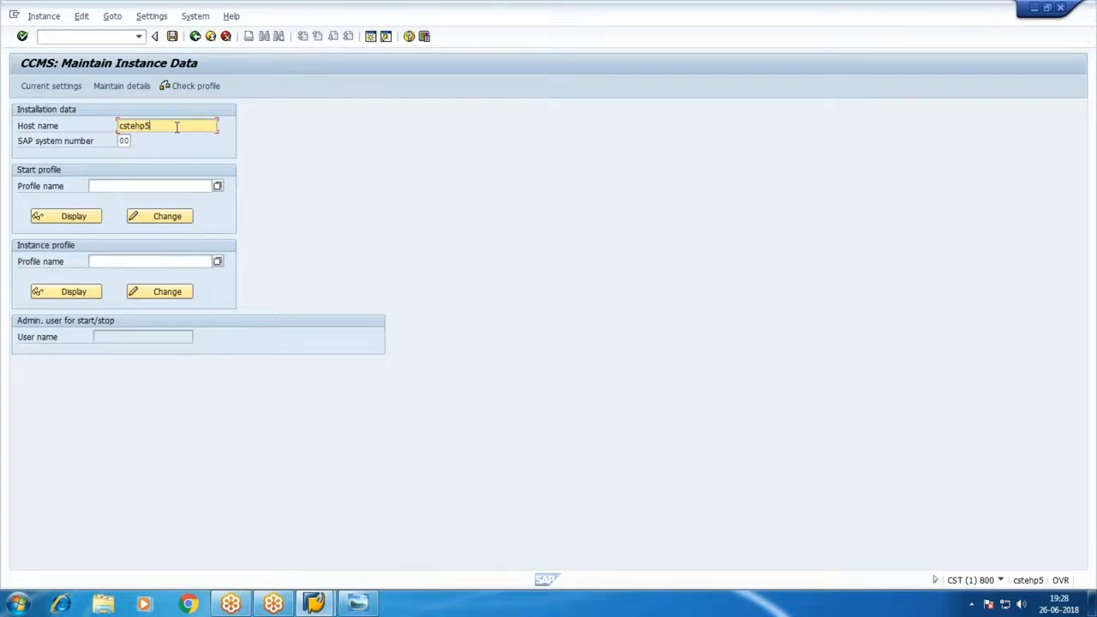
# Check the connection list in SAP Logon and set the instance's SAP system number to 85.
pyautogui.doubleClick(126, 141)
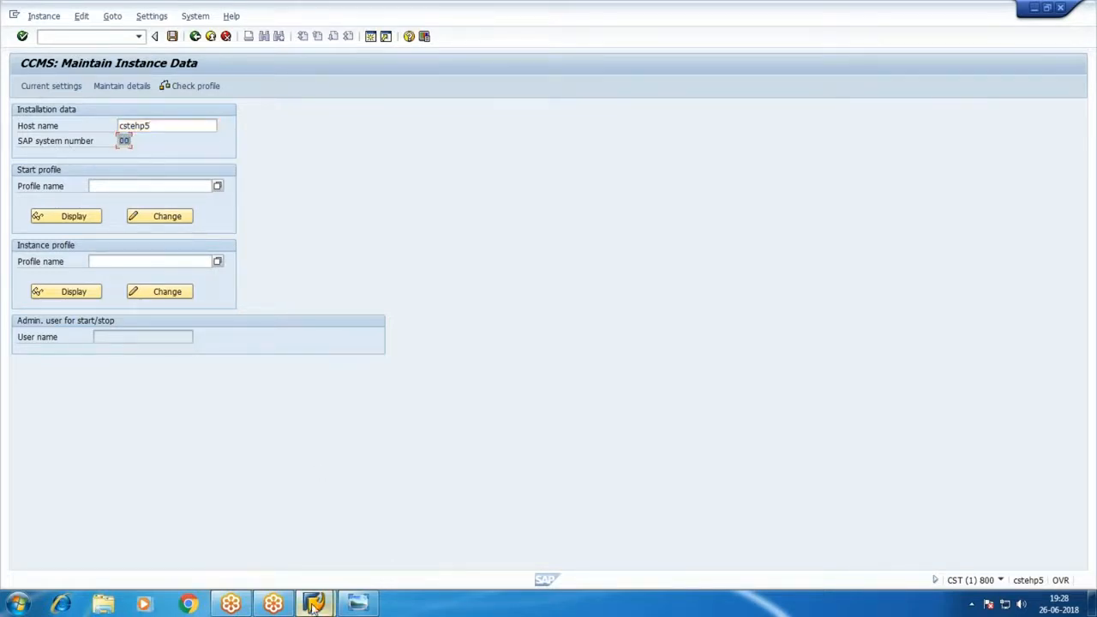
pyautogui.moveTo(314, 604)
pyautogui.click(267, 541)
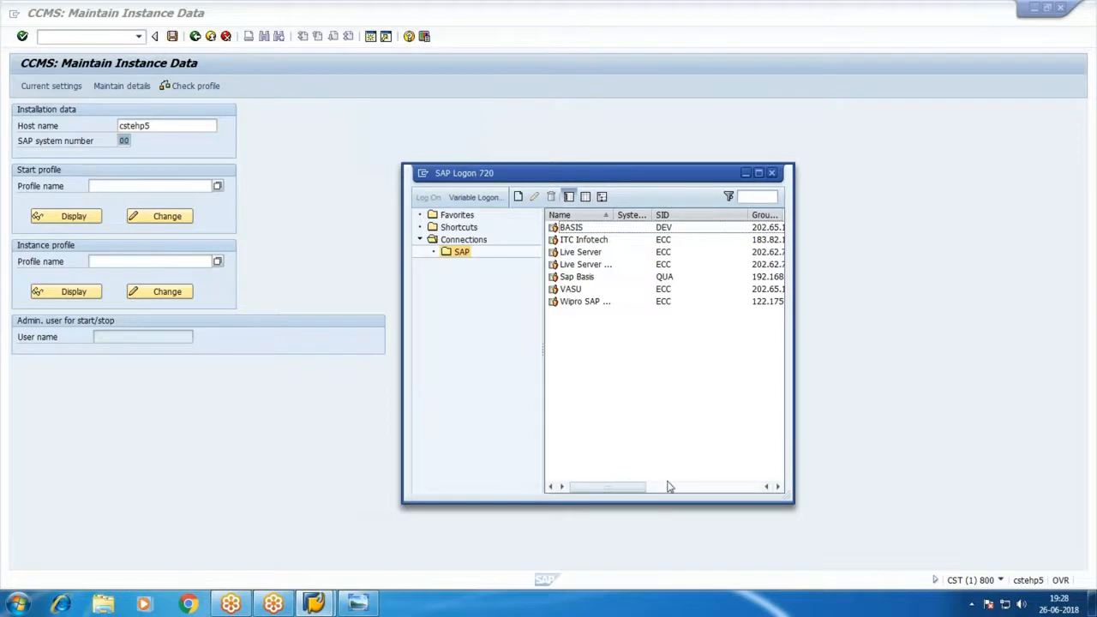
pyautogui.moveTo(622, 493); pyautogui.dragTo(550, 465)
pyautogui.click(745, 173)
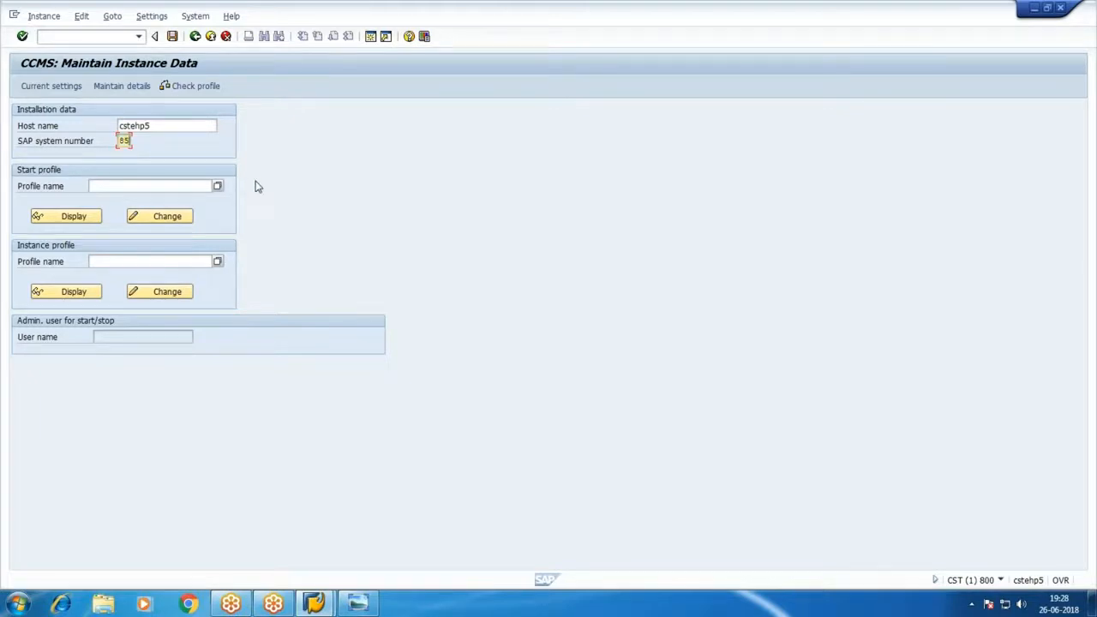
# Choose START_DVEBMGS85_CSTEHP5 as the start profile of the instance.
pyautogui.click(133, 185)
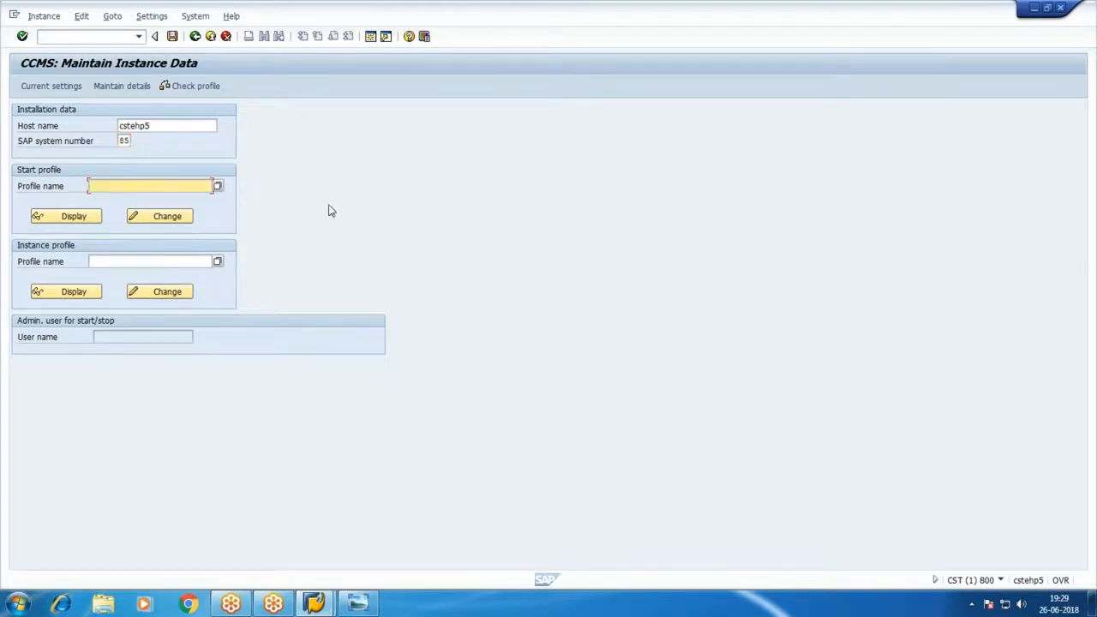
pyautogui.click(217, 187)
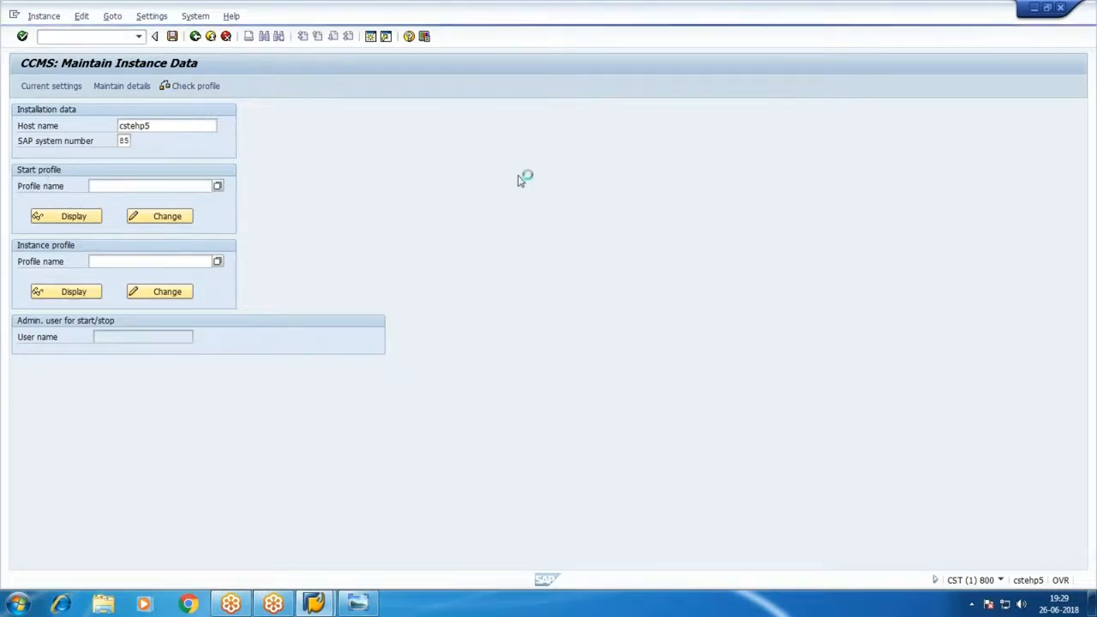
pyautogui.moveTo(318, 26); pyautogui.dragTo(595, 96)
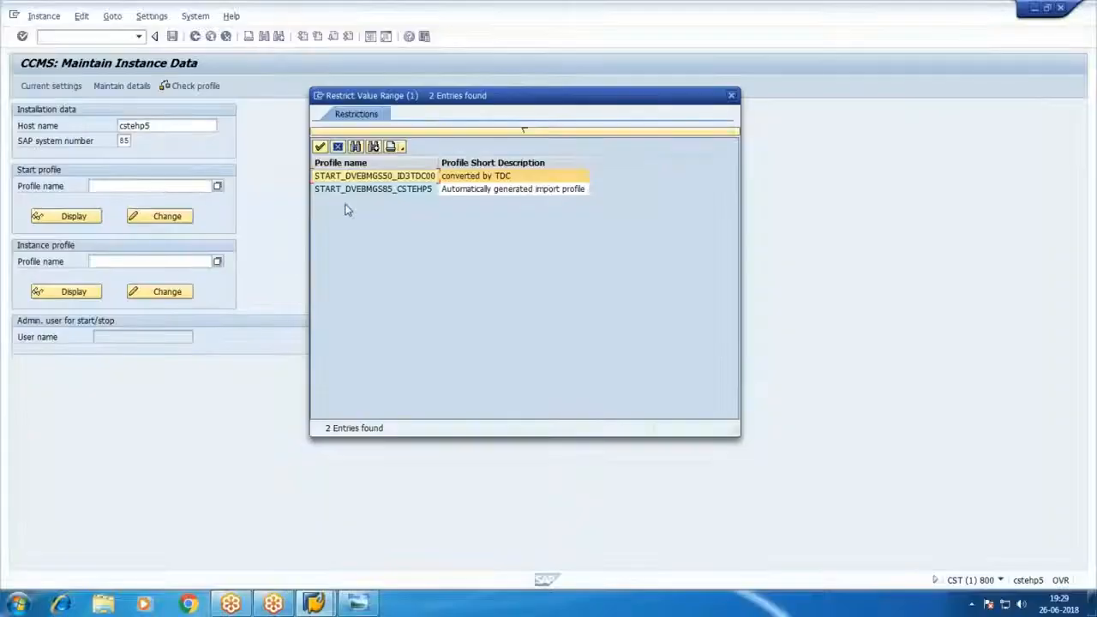
pyautogui.doubleClick(357, 190)
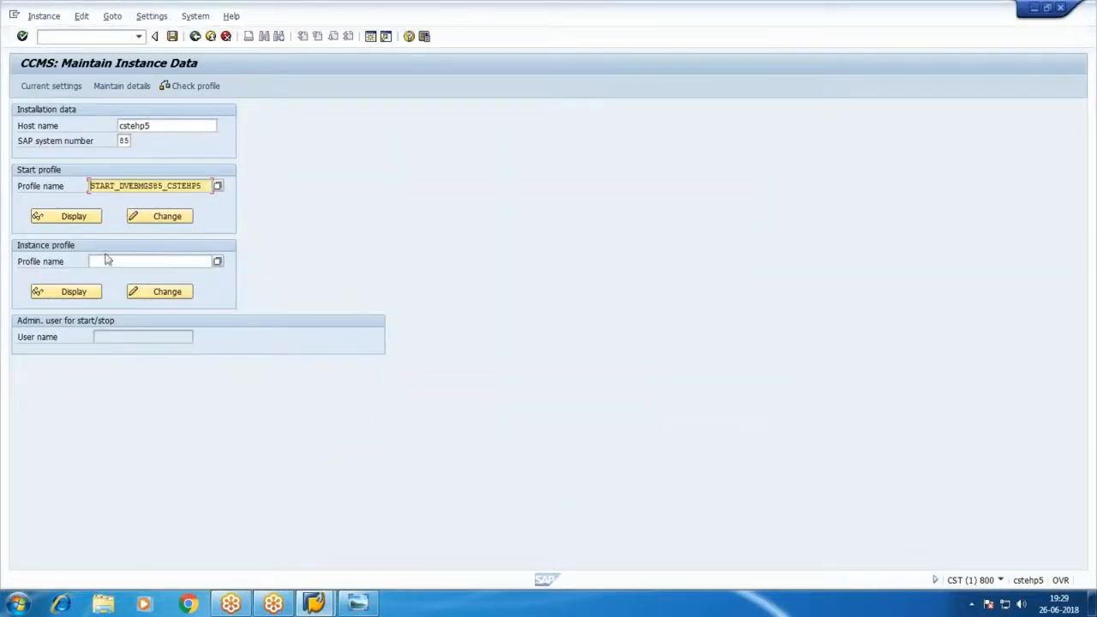
# Choose CST_DVEBMGS85_CSTEHP5 as the instance profile of the instance.
pyautogui.click(218, 263)
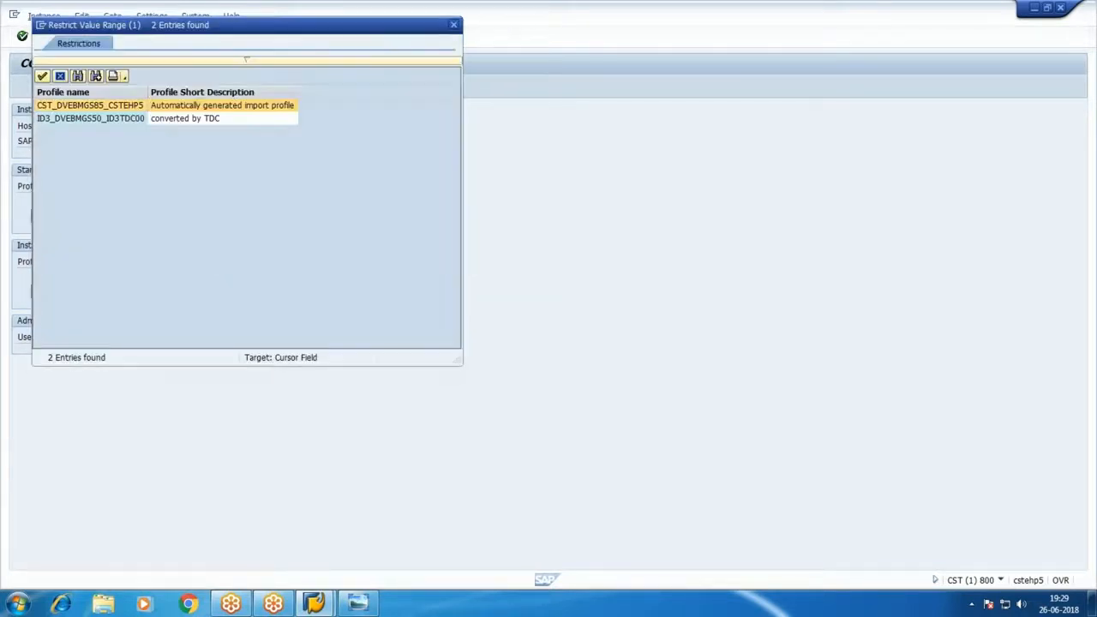
pyautogui.moveTo(254, 31); pyautogui.dragTo(640, 161)
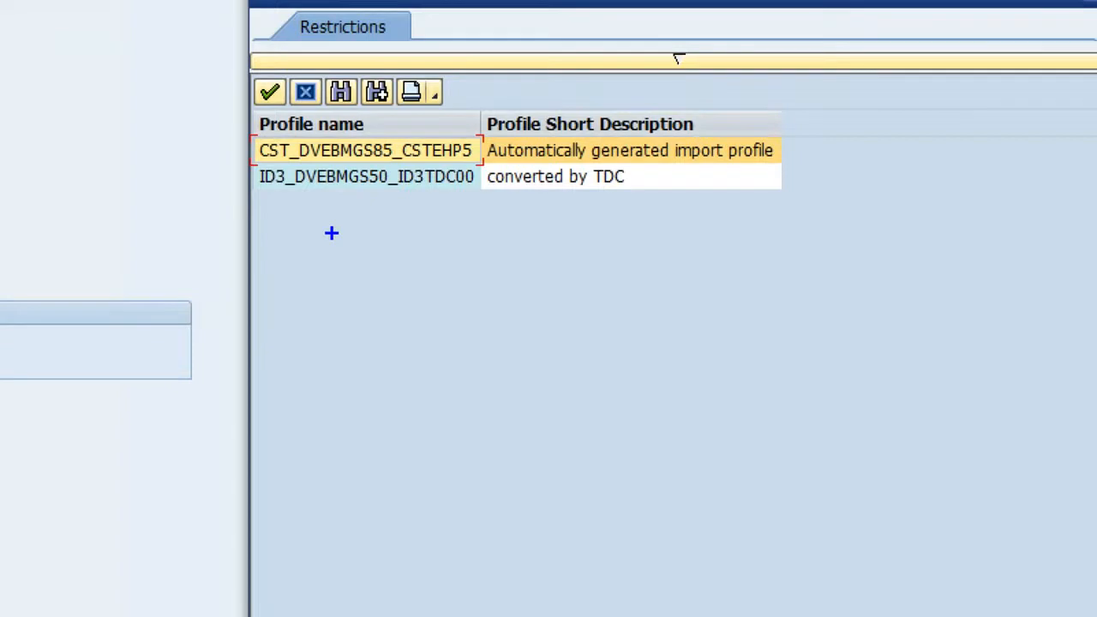
pyautogui.moveTo(264, 138); pyautogui.dragTo(178, 157)
pyautogui.moveTo(252, 138)
pyautogui.mouseDown()
pyautogui.moveTo(274, 146)
pyautogui.moveTo(274, 120)
pyautogui.mouseUp()
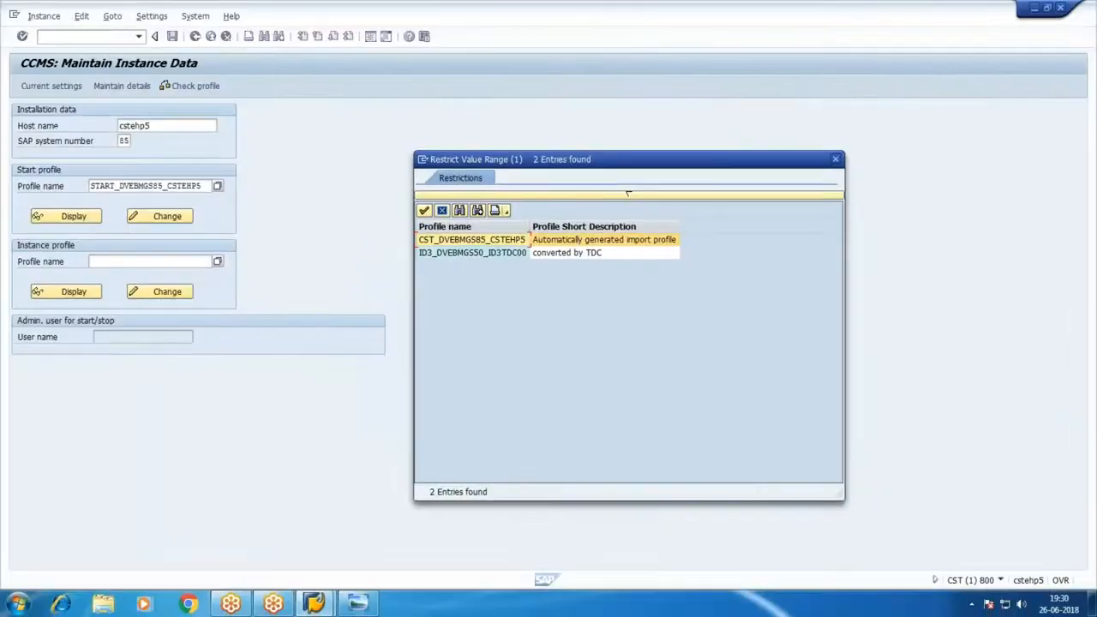
pyautogui.doubleClick(500, 246)
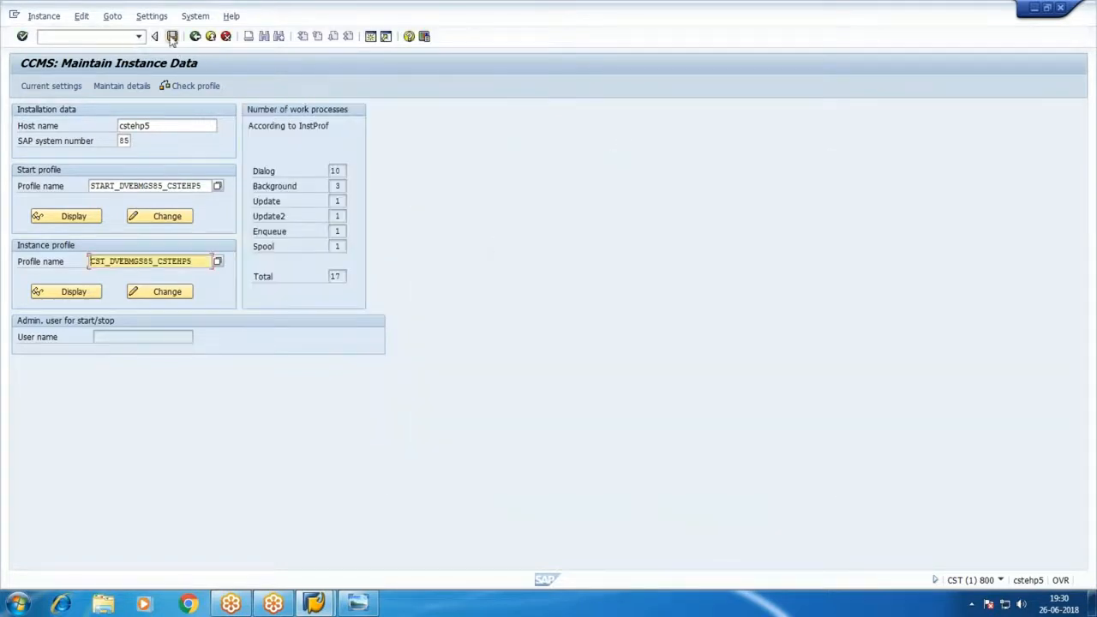
# Save the instance data with a check of the instance profile and acknowledge the check message.
pyautogui.click(174, 40)
pyautogui.click(196, 86)
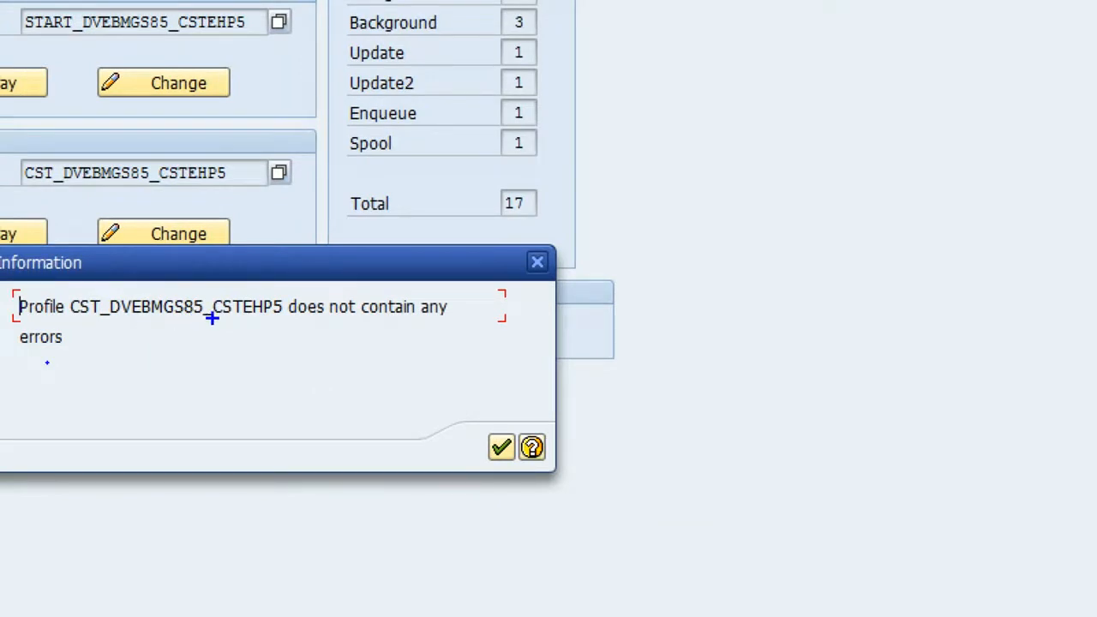
pyautogui.moveTo(277, 323); pyautogui.dragTo(456, 318)
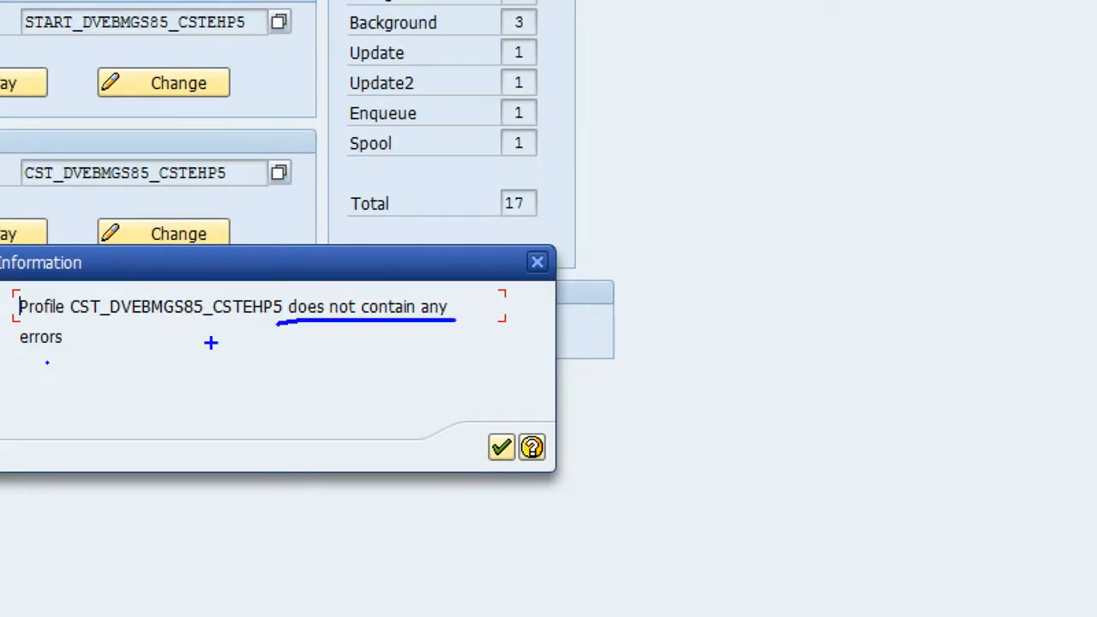
pyautogui.moveTo(21, 350); pyautogui.dragTo(93, 358)
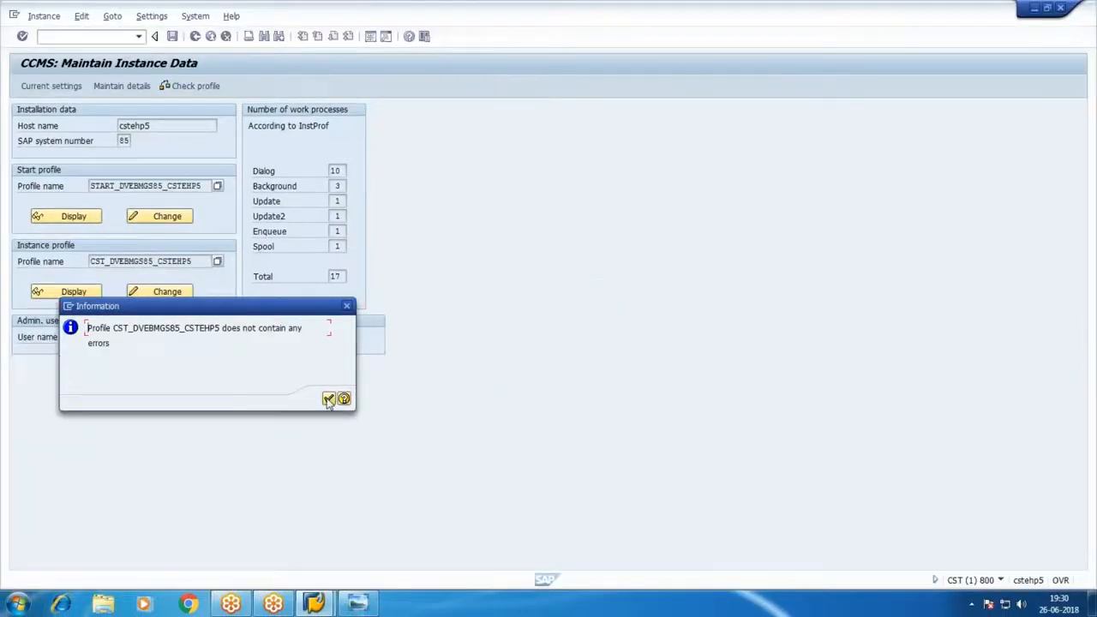
pyautogui.click(329, 400)
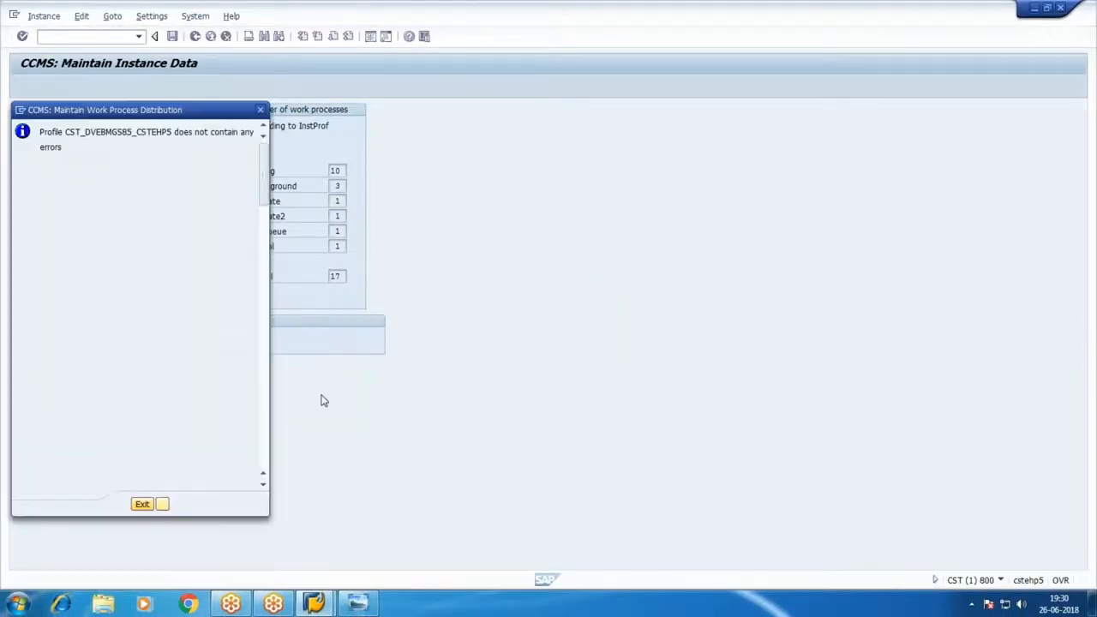
# Look up the Day Shift figures in the operation modes picture and set the distribution to 12 dialog and 1 background work processes.
pyautogui.moveTo(208, 113); pyautogui.dragTo(564, 71)
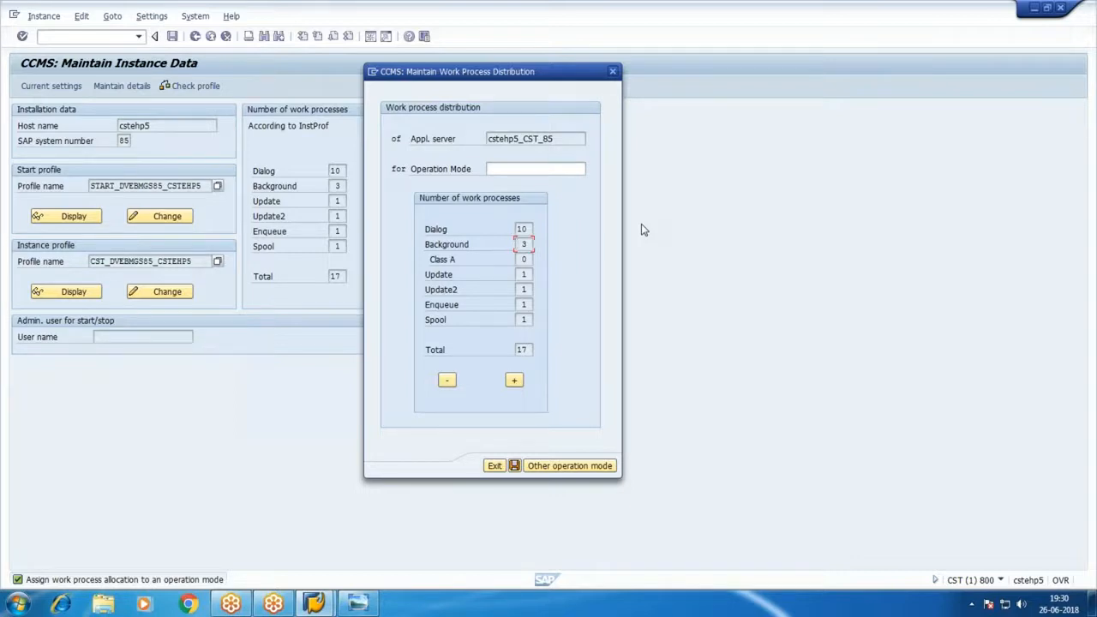
pyautogui.click(357, 604)
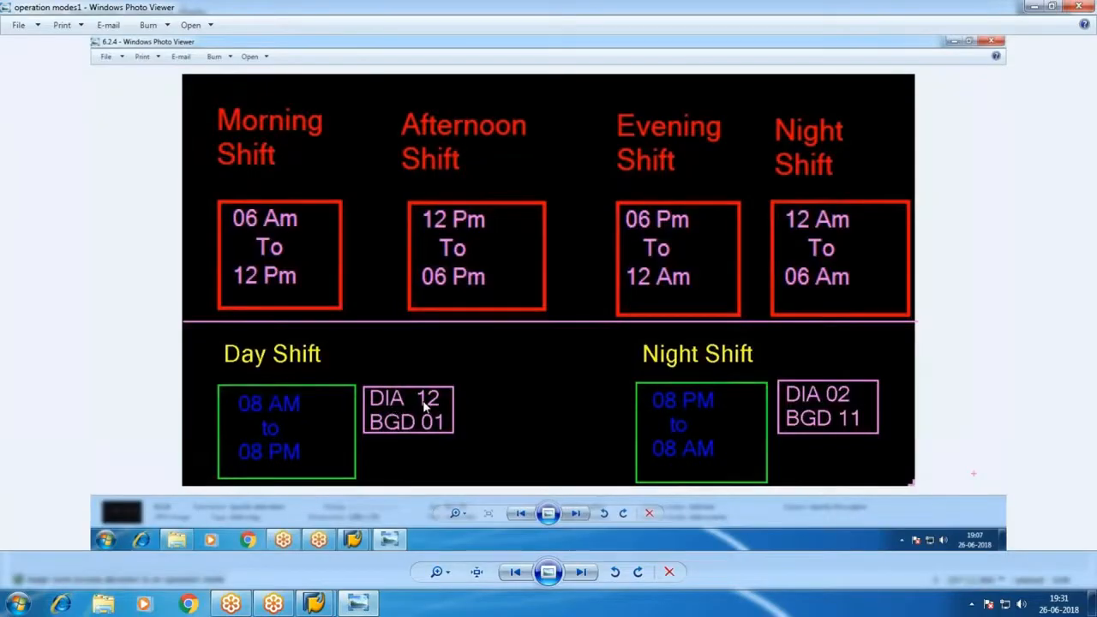
pyautogui.click(1033, 9)
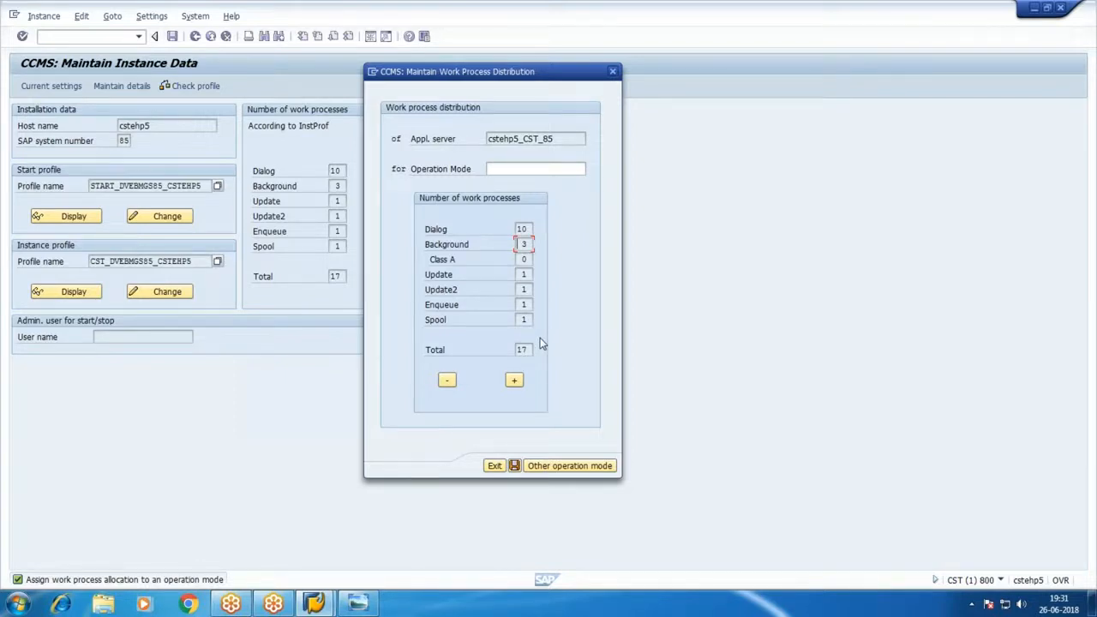
pyautogui.click(446, 381)
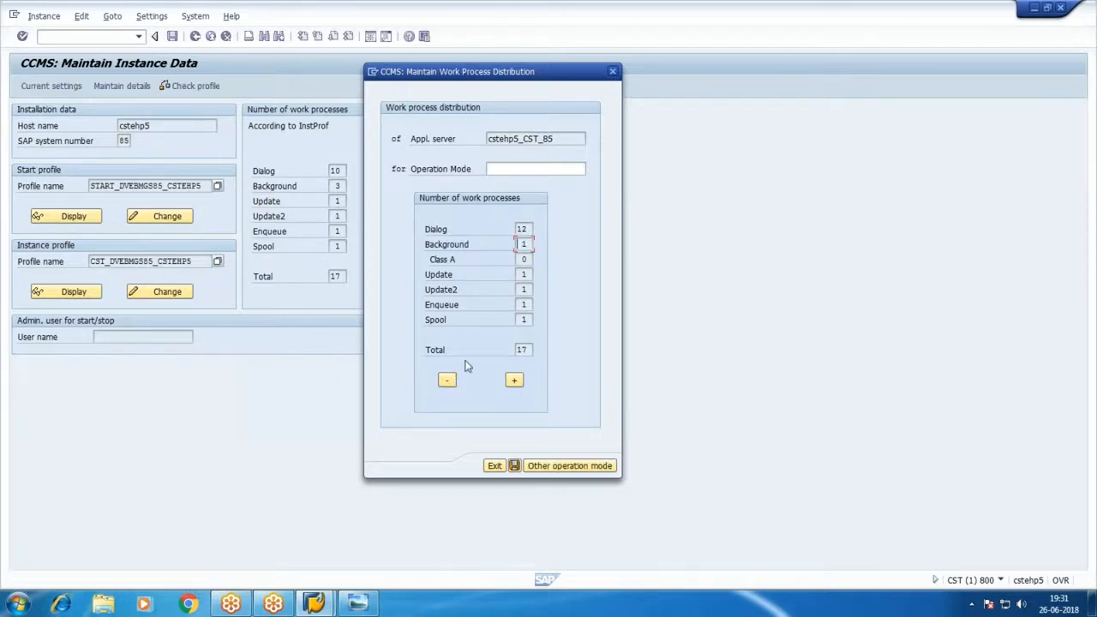
pyautogui.click(453, 381)
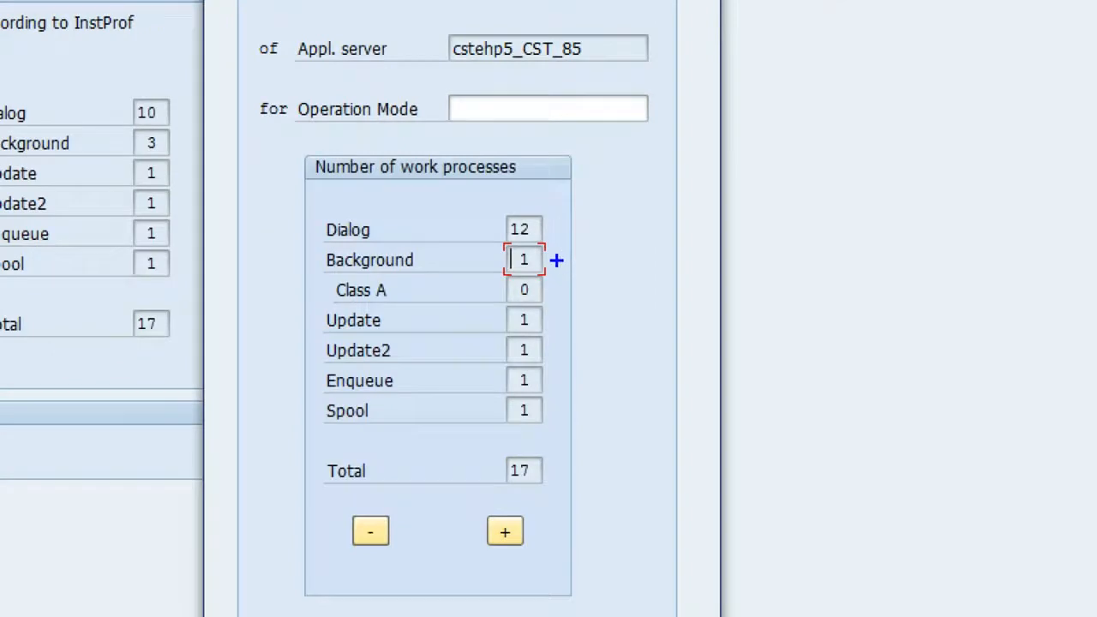
pyautogui.moveTo(557, 258)
pyautogui.mouseDown()
pyautogui.moveTo(544, 191)
pyautogui.moveTo(566, 249)
pyautogui.moveTo(568, 326)
pyautogui.moveTo(595, 276)
pyautogui.moveTo(567, 347)
pyautogui.mouseUp()
pyautogui.moveTo(568, 281); pyautogui.dragTo(556, 439)
pyautogui.hotkey('ctrl', 'z')
pyautogui.hotkey('ctrl', 'z')
pyautogui.hotkey('ctrl', 'z')
pyautogui.hotkey('ctrl', 'z')
pyautogui.hotkey('ctrl', 'z')
pyautogui.hotkey('ctrl', 'z')
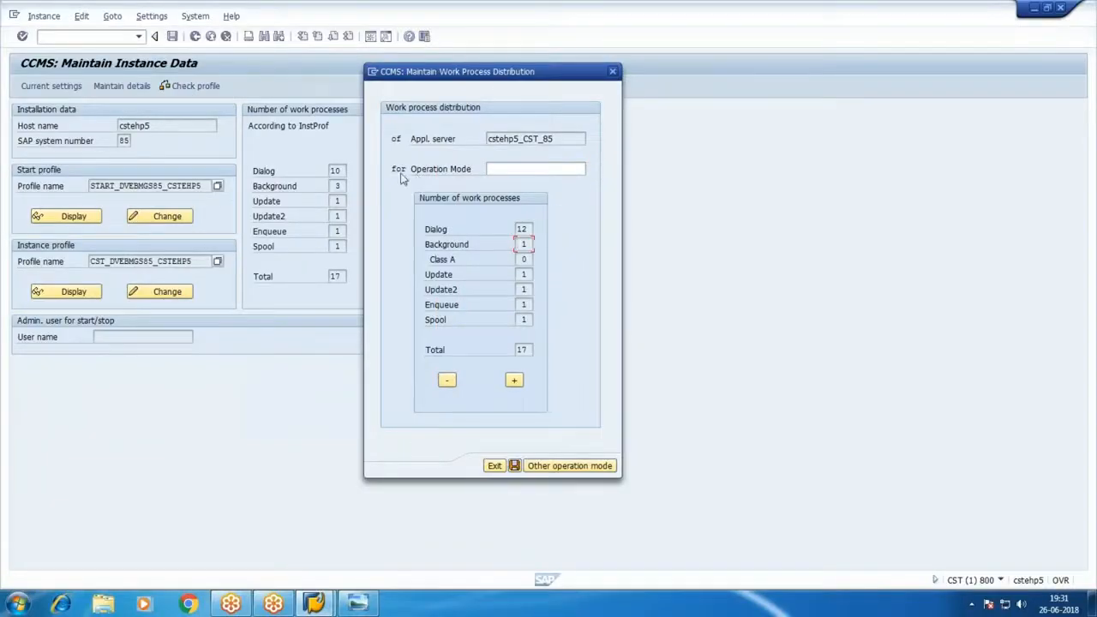
# Assign the distribution to the Day shift operation mode, save it and agree to assign a distribution to other operation modes.
pyautogui.click(499, 168)
pyautogui.click(591, 170)
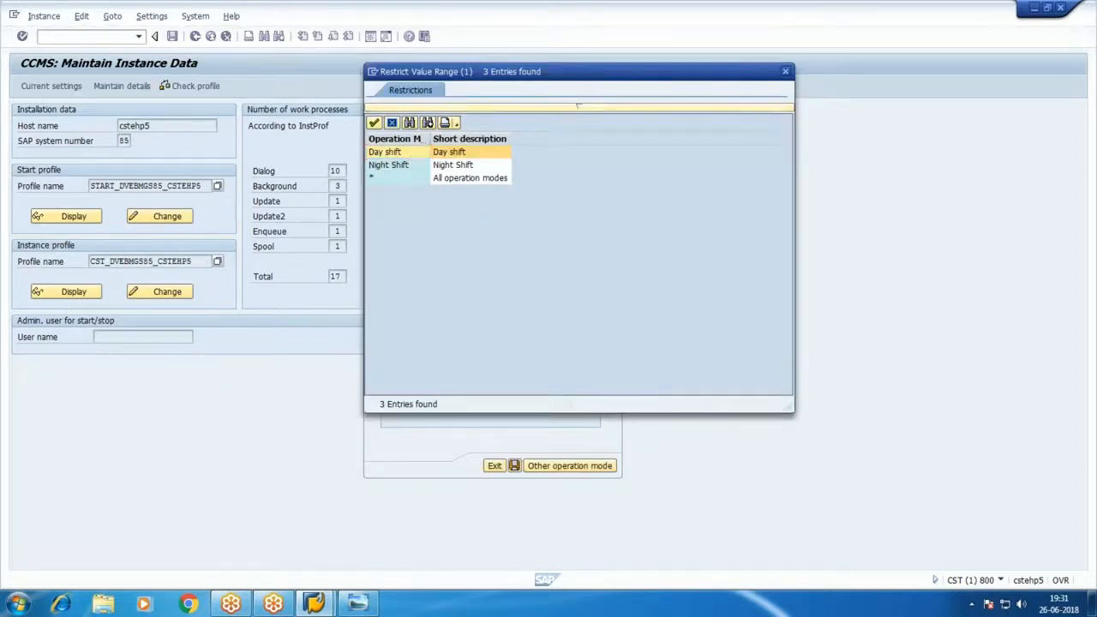
pyautogui.doubleClick(409, 154)
pyautogui.click(514, 465)
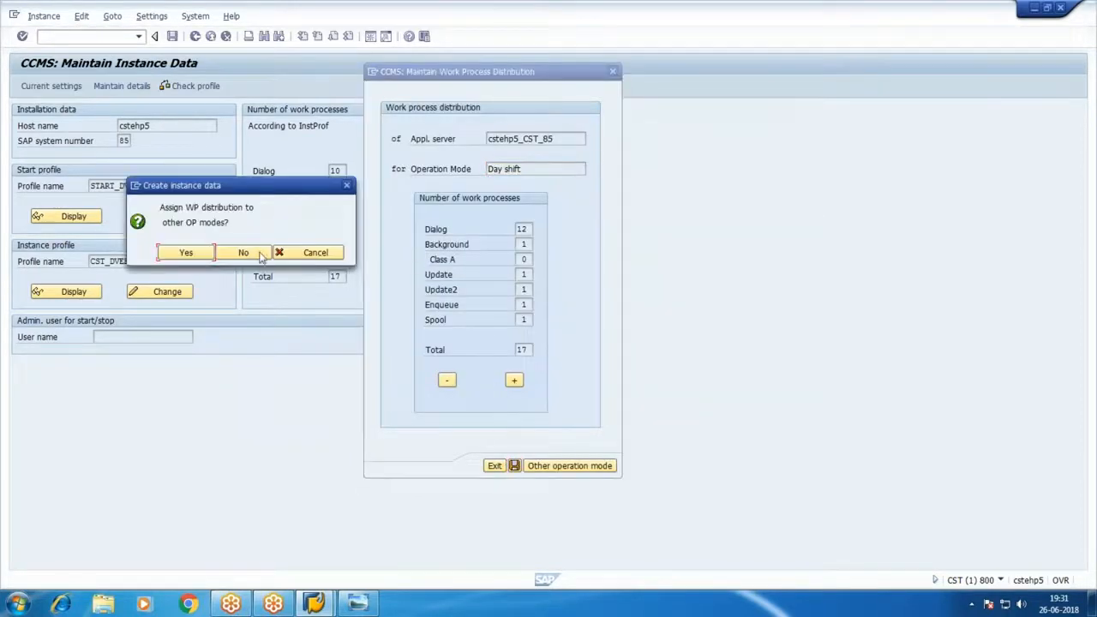
pyautogui.moveTo(186, 204); pyautogui.dragTo(142, 200)
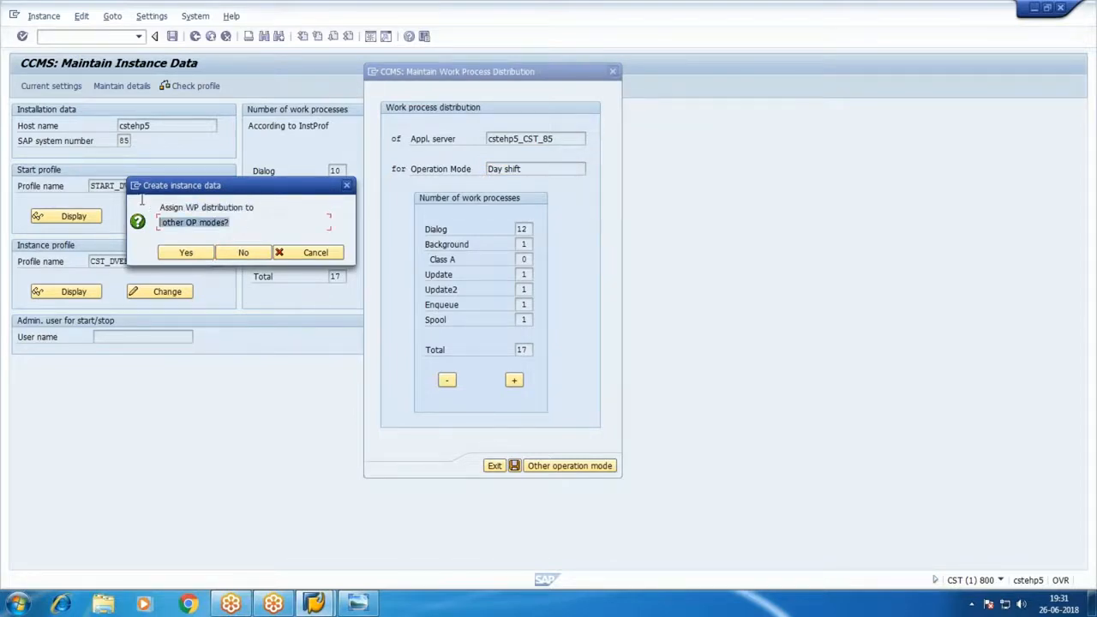
pyautogui.click(239, 208)
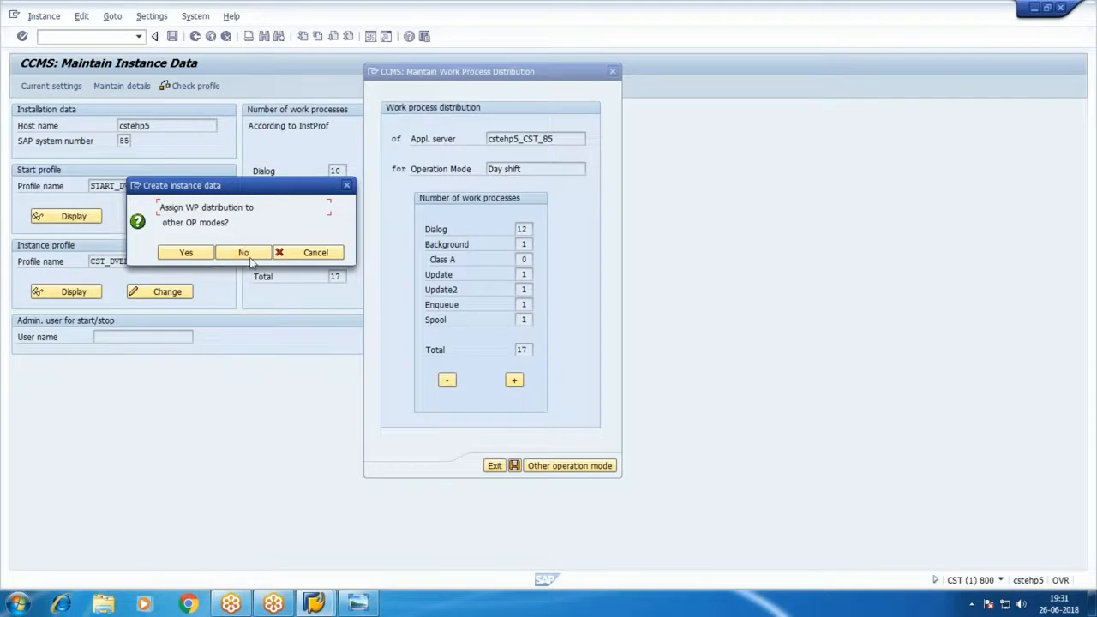
pyautogui.click(185, 255)
# Look up the Night Shift figures in the operation modes picture and set the distribution to 2 dialog and 11 background work processes.
pyautogui.moveTo(186, 114)
pyautogui.mouseDown()
pyautogui.moveTo(788, 134)
pyautogui.moveTo(774, 64)
pyautogui.moveTo(717, 78)
pyautogui.moveTo(654, 119)
pyautogui.moveTo(648, 81)
pyautogui.mouseUp()
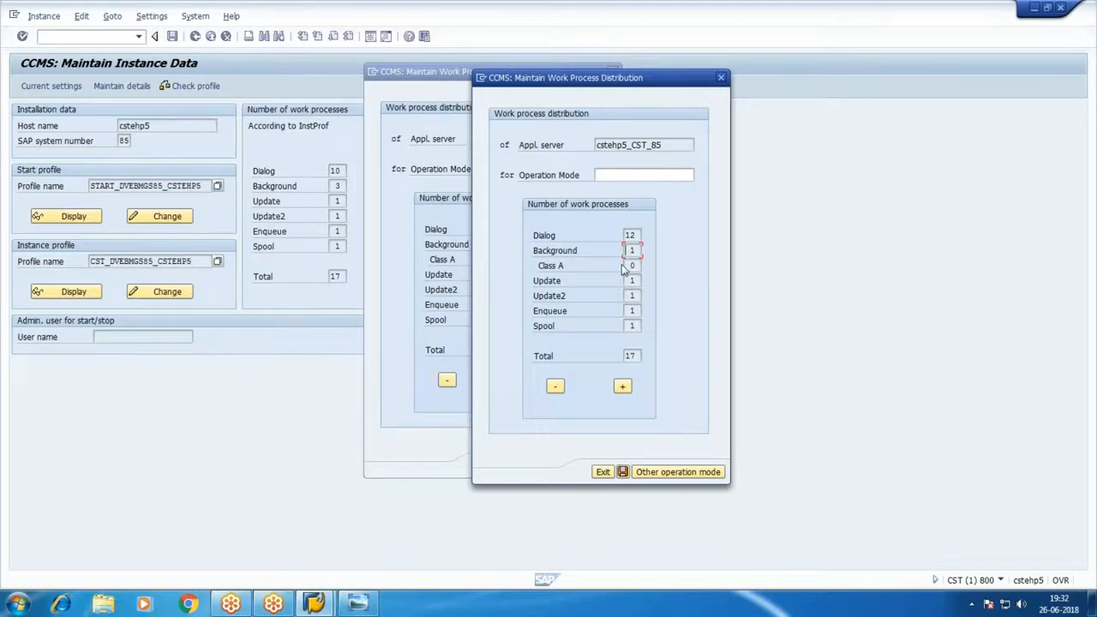
pyautogui.click(362, 606)
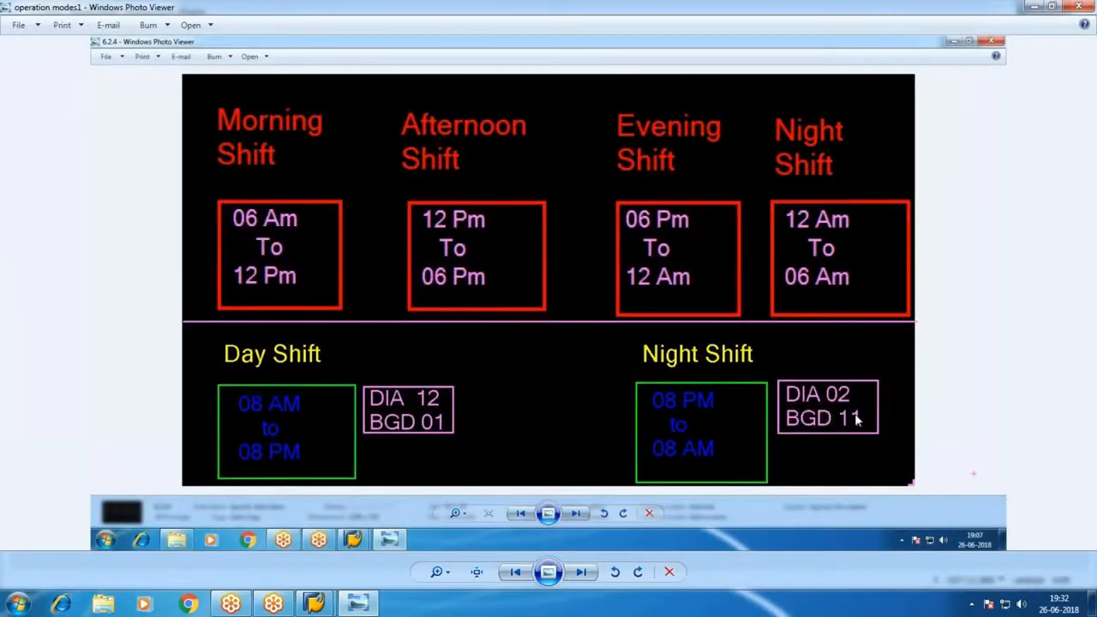
pyautogui.click(1036, 8)
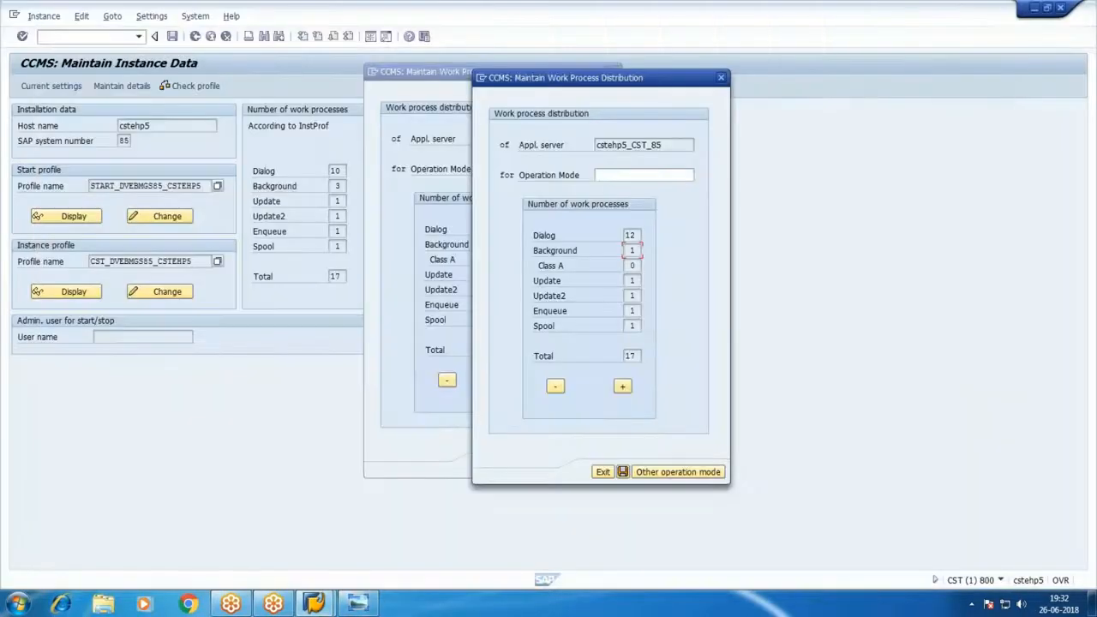
pyautogui.click(622, 387)
pyautogui.click(623, 387)
pyautogui.click(622, 388)
pyautogui.click(623, 388)
pyautogui.click(622, 388)
pyautogui.click(622, 386)
pyautogui.click(622, 386)
pyautogui.click(622, 387)
pyautogui.click(623, 387)
pyautogui.click(624, 388)
pyautogui.click(623, 387)
pyautogui.press('Up')
pyautogui.press('Down')
# Save the distribution for the Night Shift operation mode, decline assigning further operation modes and save the instance settings.
pyautogui.click(639, 177)
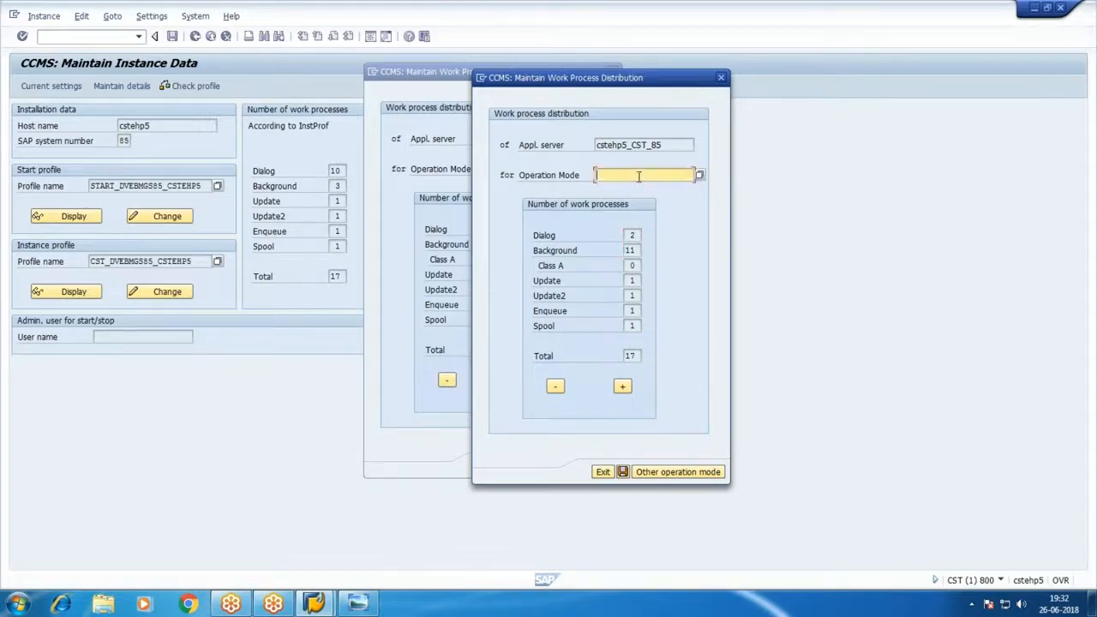
pyautogui.click(699, 177)
pyautogui.doubleClick(548, 171)
pyautogui.click(622, 471)
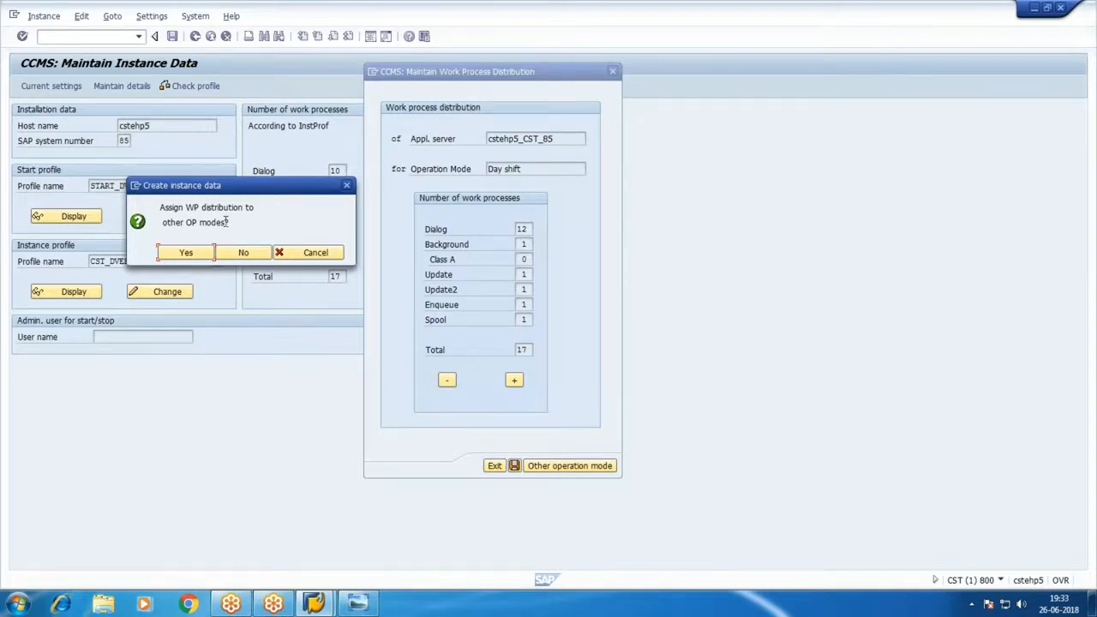
pyautogui.click(246, 253)
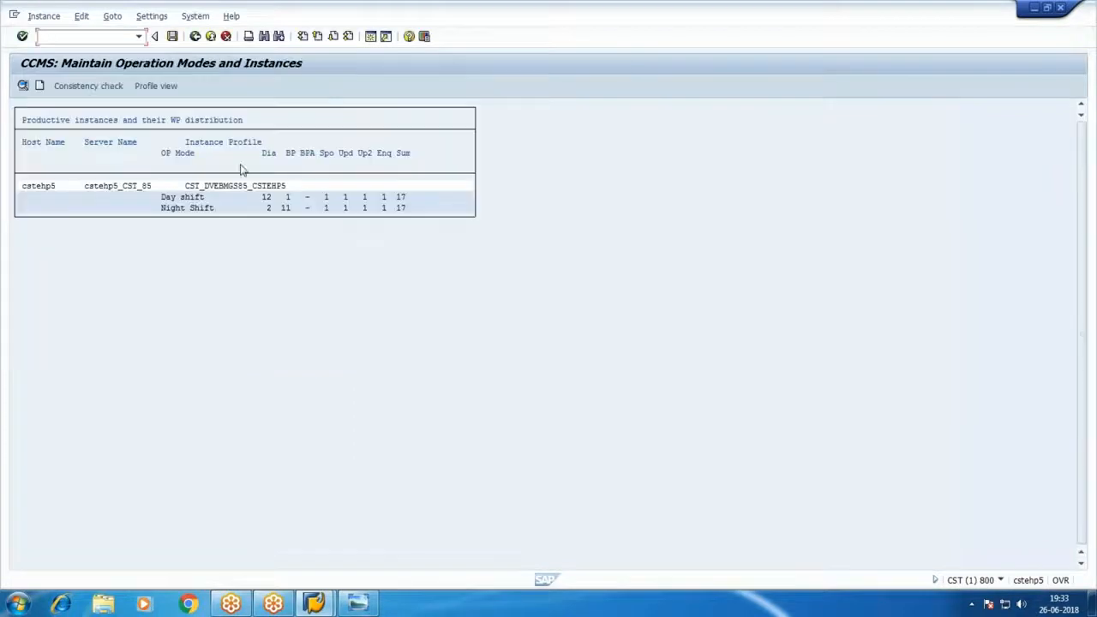
pyautogui.click(172, 36)
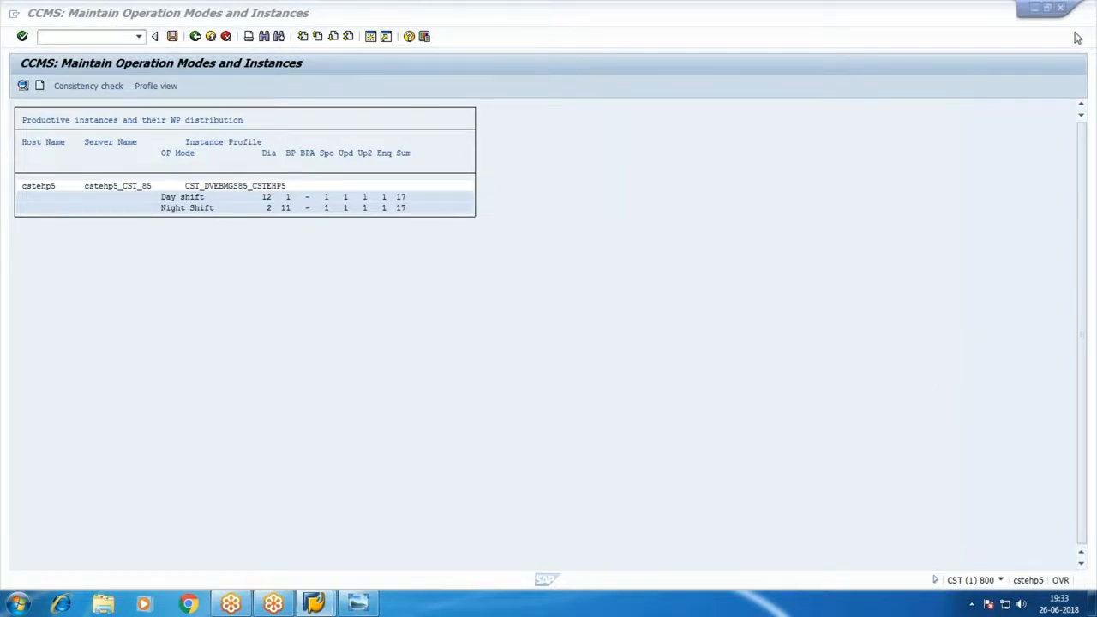
pyautogui.click(164, 354)
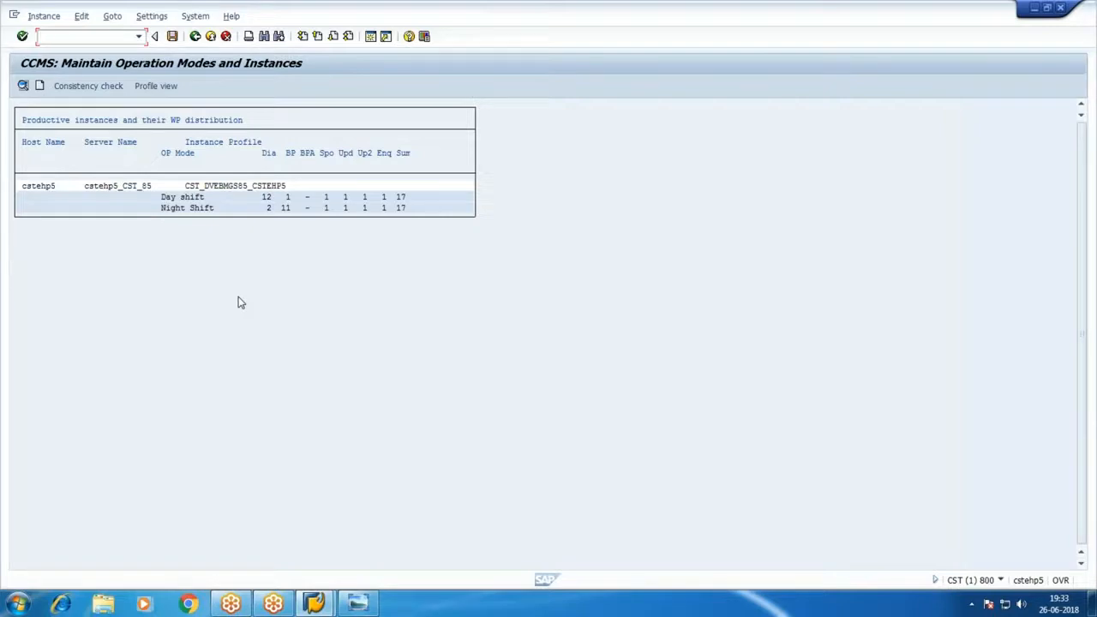
pyautogui.hotkey('ctrl', '1')
pyautogui.click(220, 399)
pyautogui.moveTo(297, 362)
pyautogui.mouseDown()
pyautogui.moveTo(509, 392)
pyautogui.moveTo(596, 390)
pyautogui.mouseUp()
pyautogui.moveTo(316, 391)
pyautogui.mouseDown()
pyautogui.moveTo(418, 430)
pyautogui.moveTo(596, 429)
pyautogui.mouseUp()
pyautogui.hotkey('ctrl', '2')
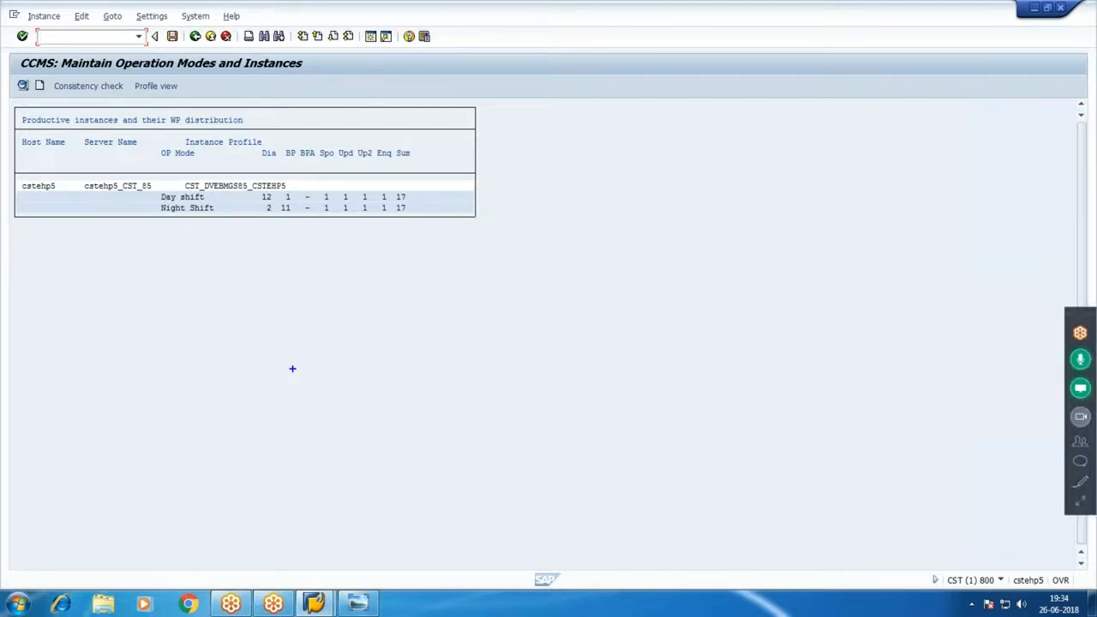
pyautogui.press('t')
pyautogui.scroll(4, 201, 287)
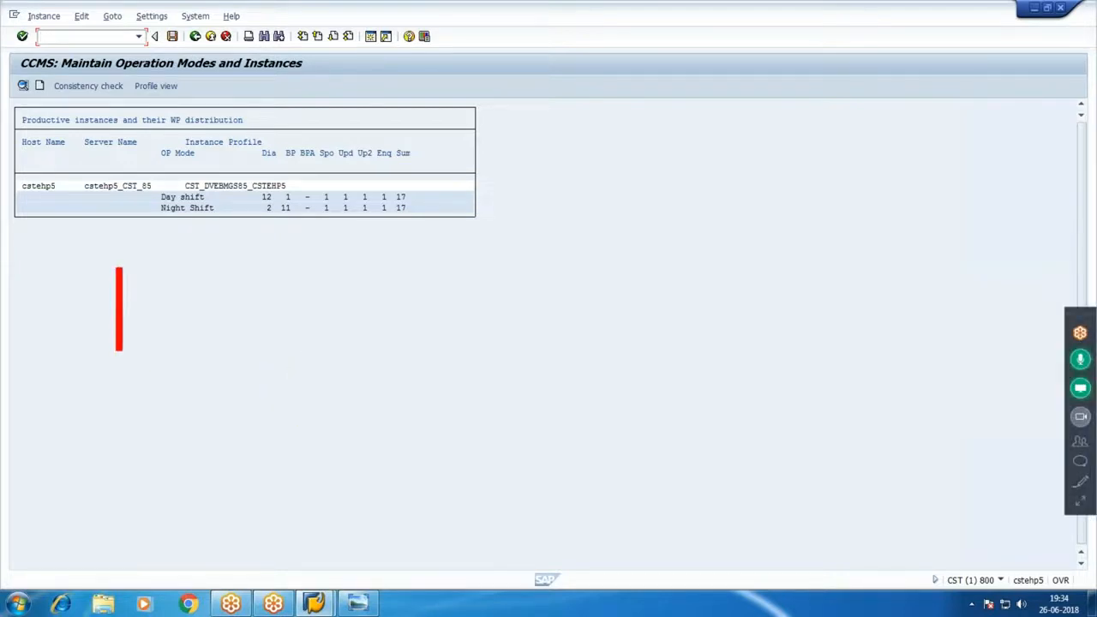
pyautogui.write('RZ03')
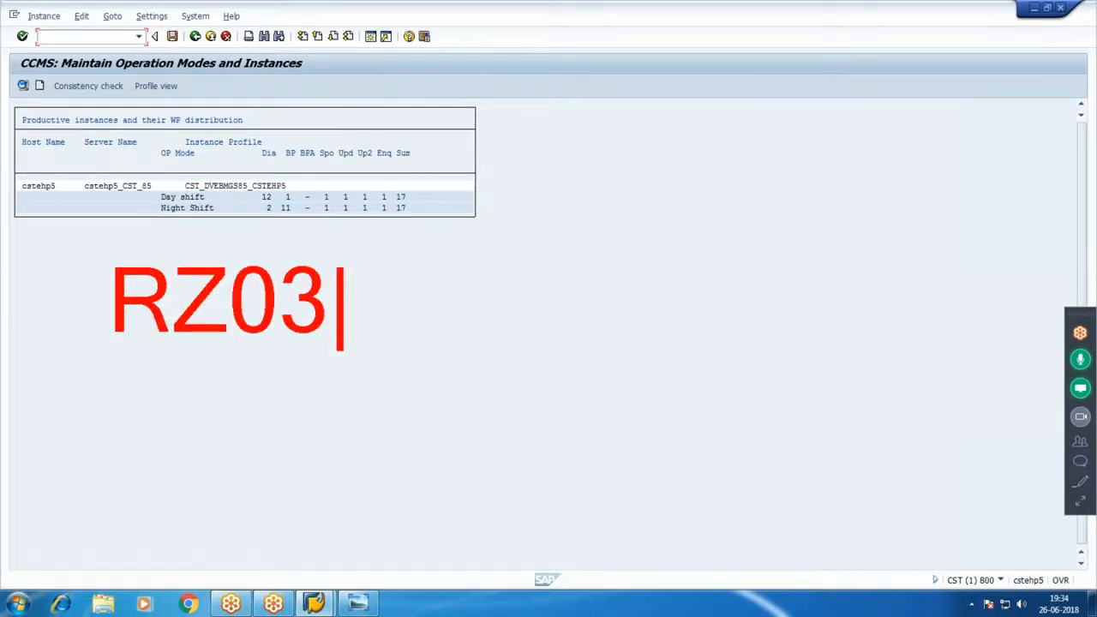
pyautogui.press('Escape')
pyautogui.moveTo(72, 247)
pyautogui.mouseDown()
pyautogui.moveTo(391, 369)
pyautogui.moveTo(342, 365)
pyautogui.mouseUp()
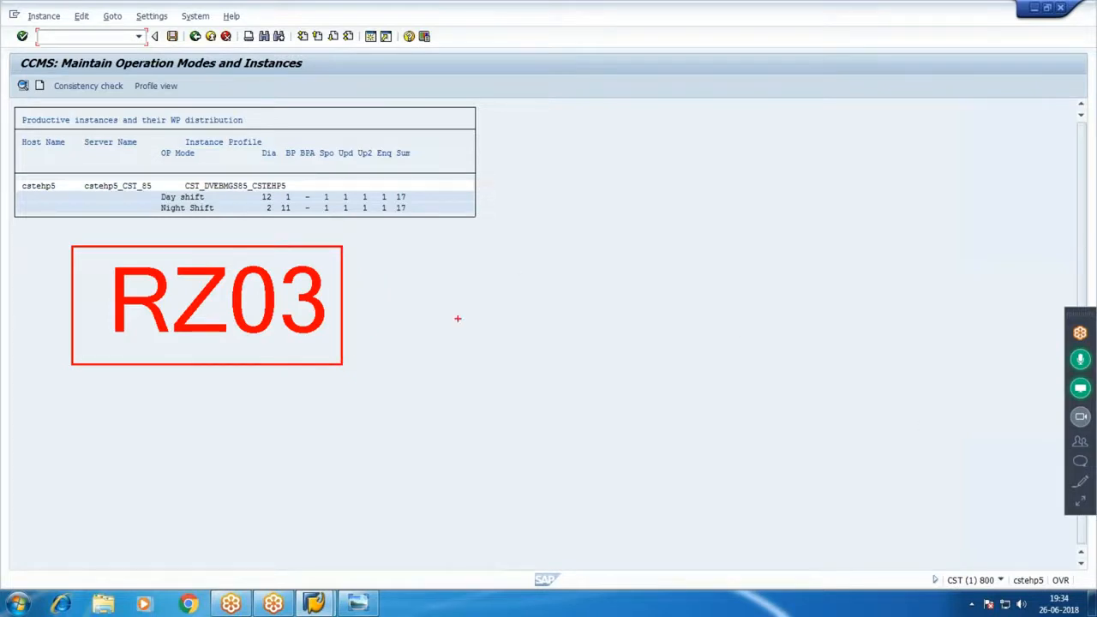
pyautogui.press('Escape')
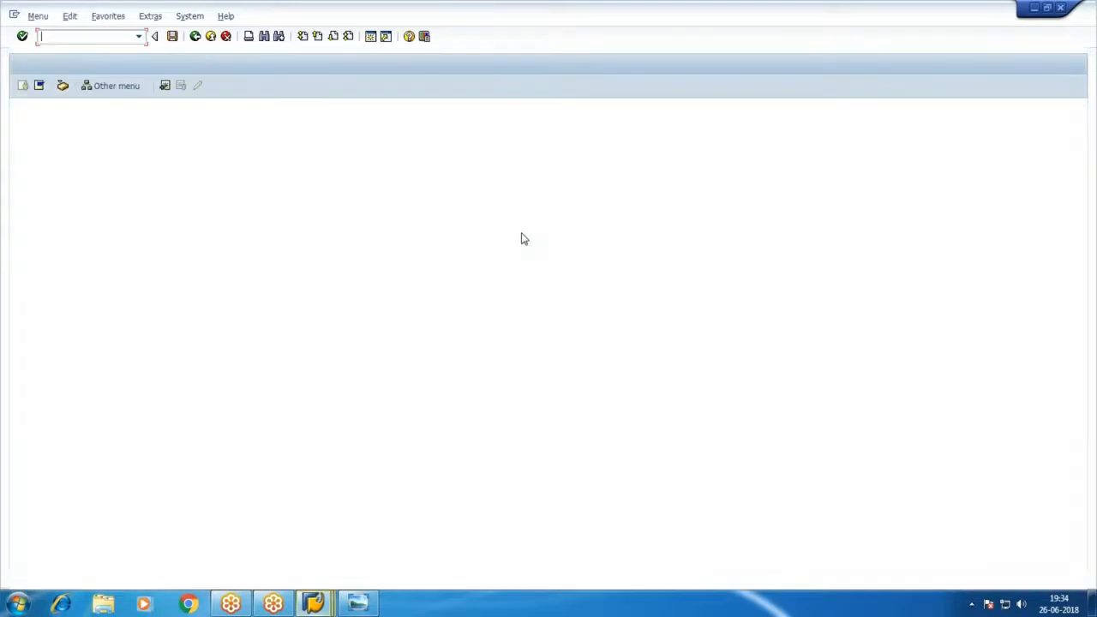
# Open the work process overview with transaction SM50 and the CCMS control panel with RZ03 in separate new sessions.
pyautogui.write('sm50')
pyautogui.press('Return')
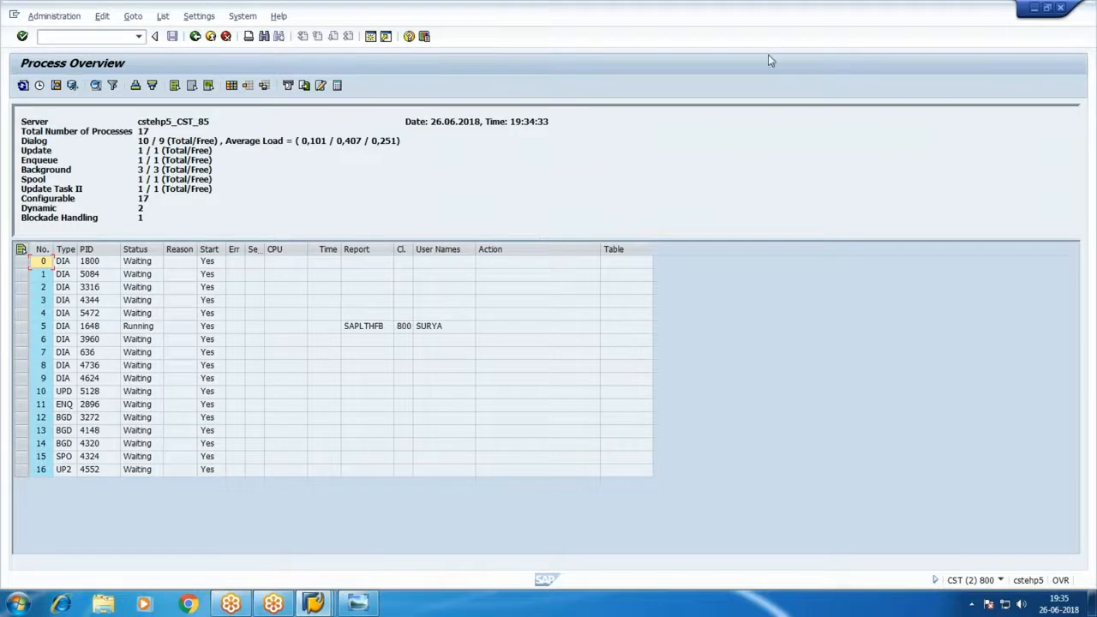
pyautogui.moveTo(313, 605)
pyautogui.write('rz03')
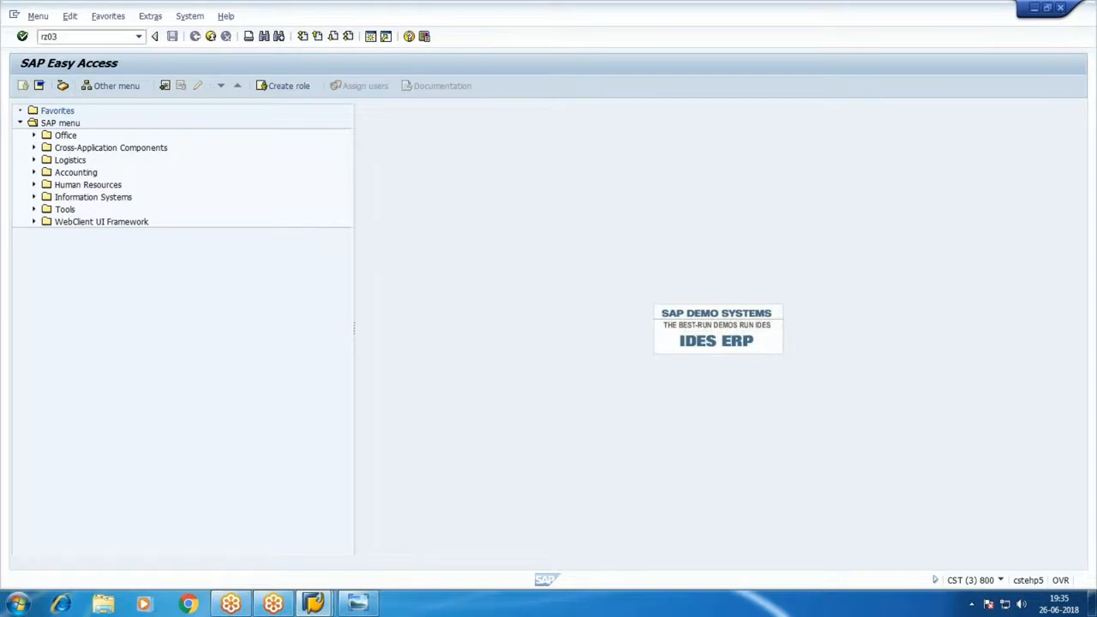
pyautogui.press('Return')
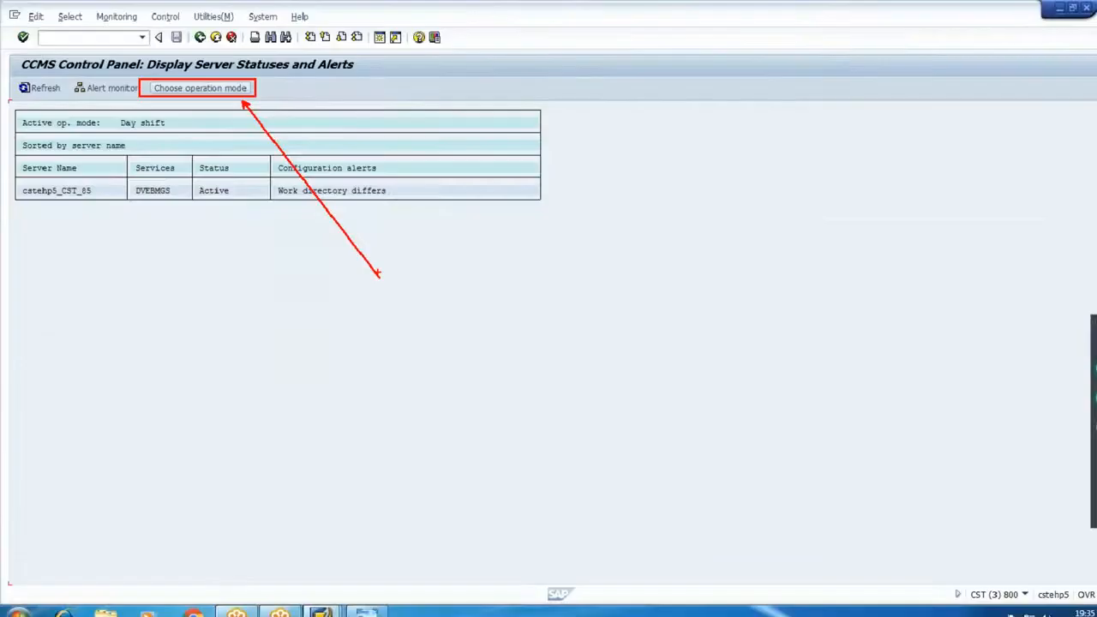
# Choose the Day shift operation mode in the control panel and switch all servers to it, confirming the switch.
pyautogui.click(196, 88)
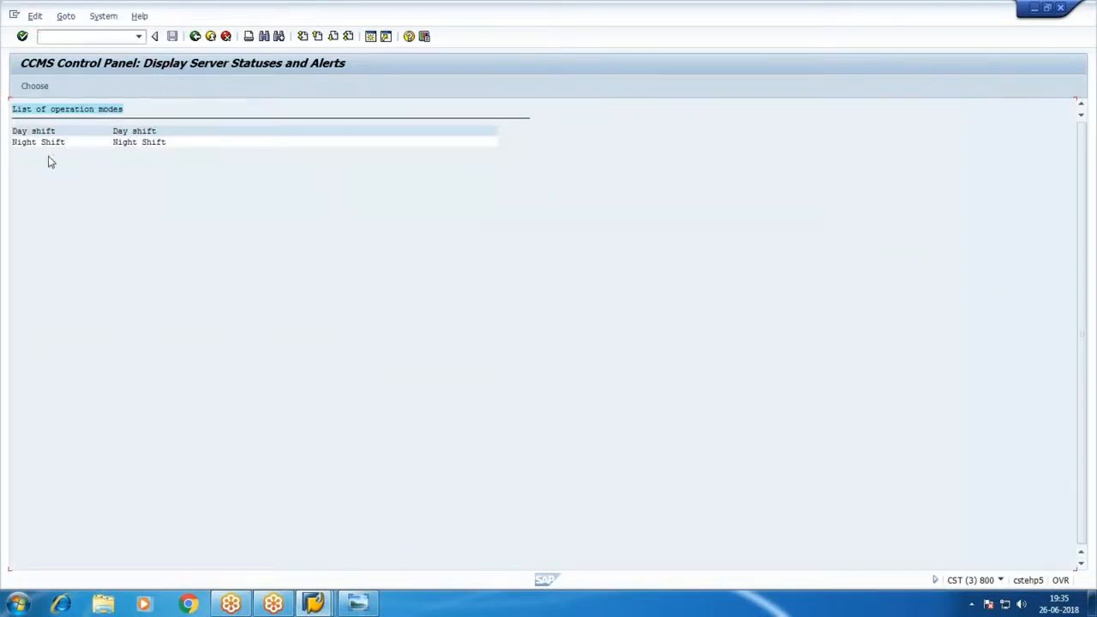
pyautogui.doubleClick(48, 134)
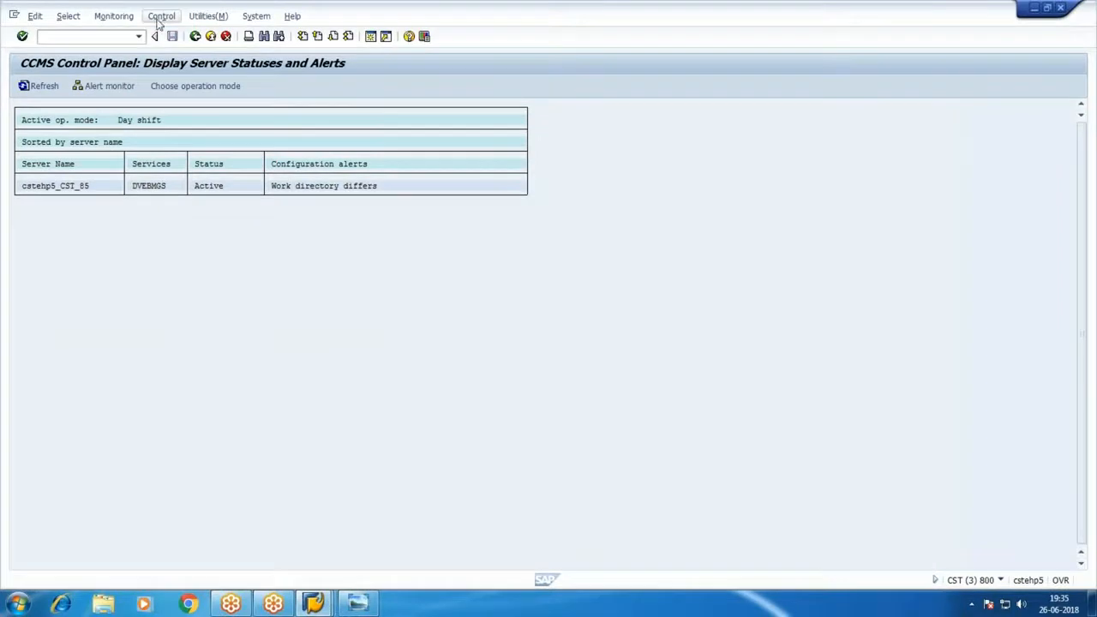
pyautogui.click(329, 34)
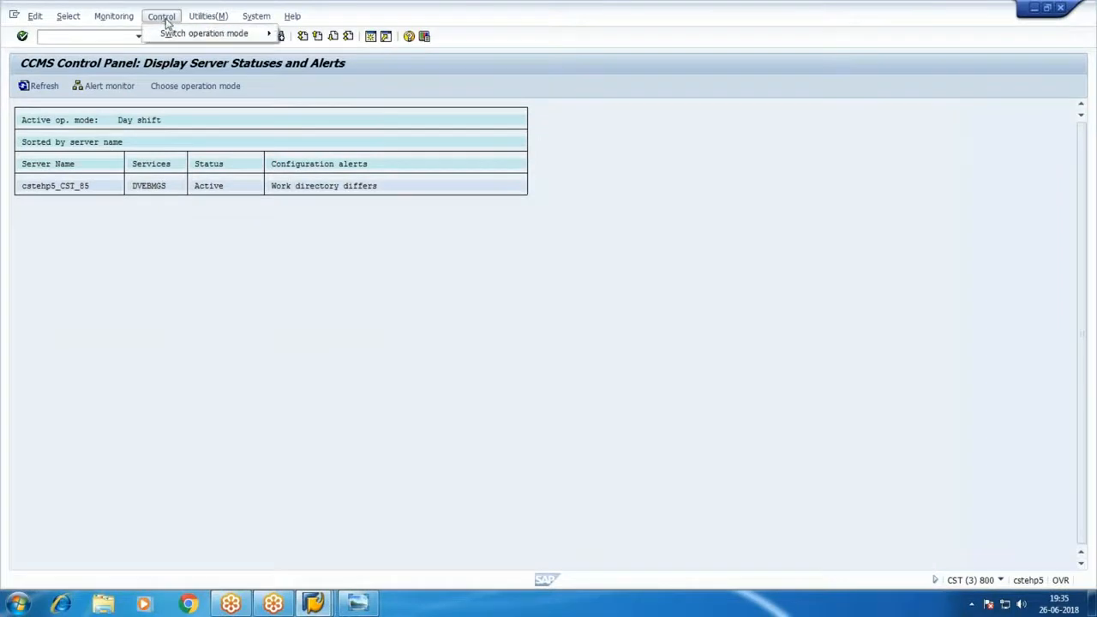
pyautogui.moveTo(215, 37)
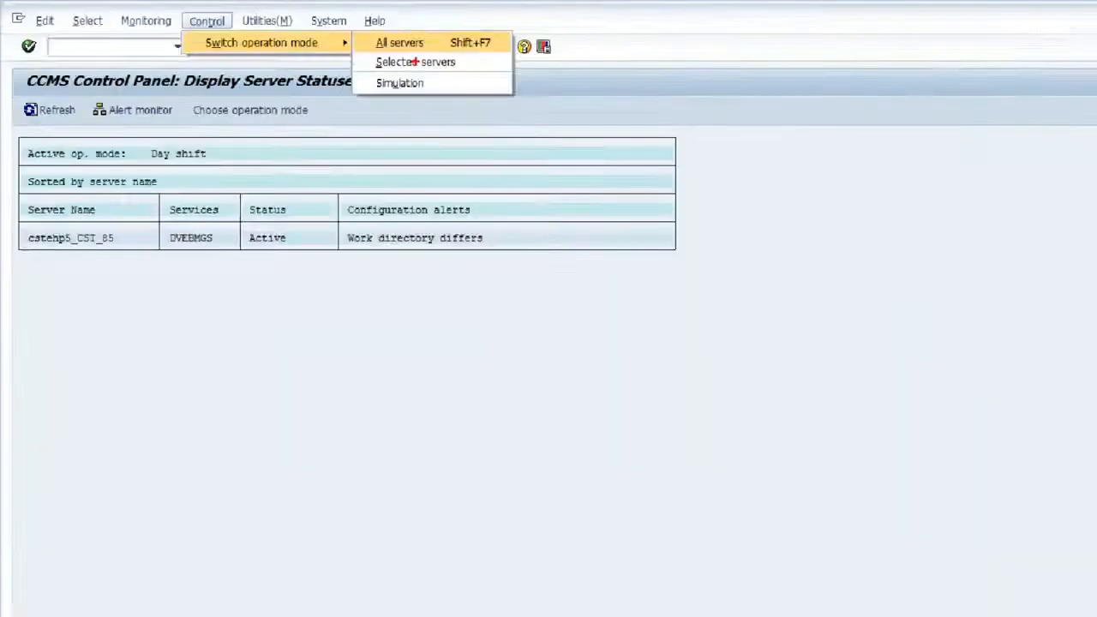
pyautogui.click(210, 23)
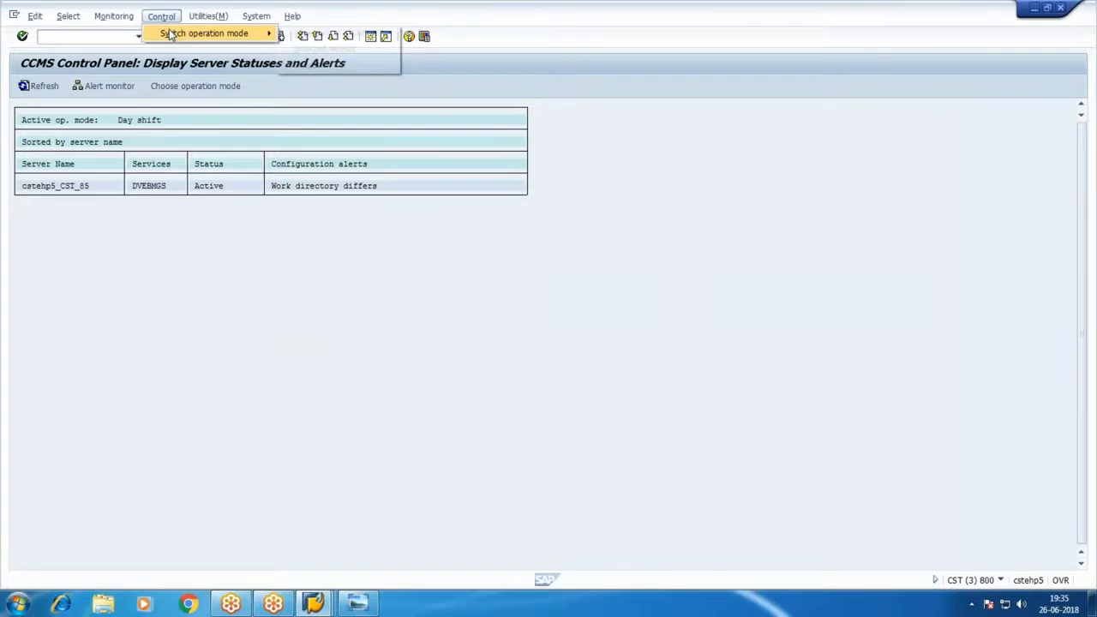
pyautogui.moveTo(214, 32)
pyautogui.click(311, 32)
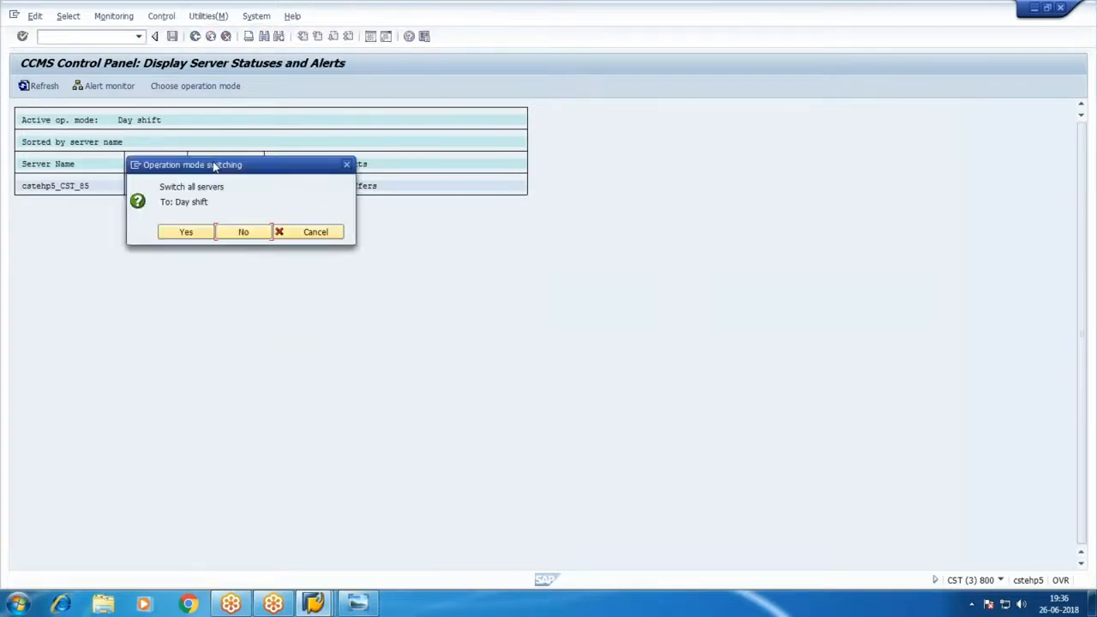
pyautogui.click(192, 232)
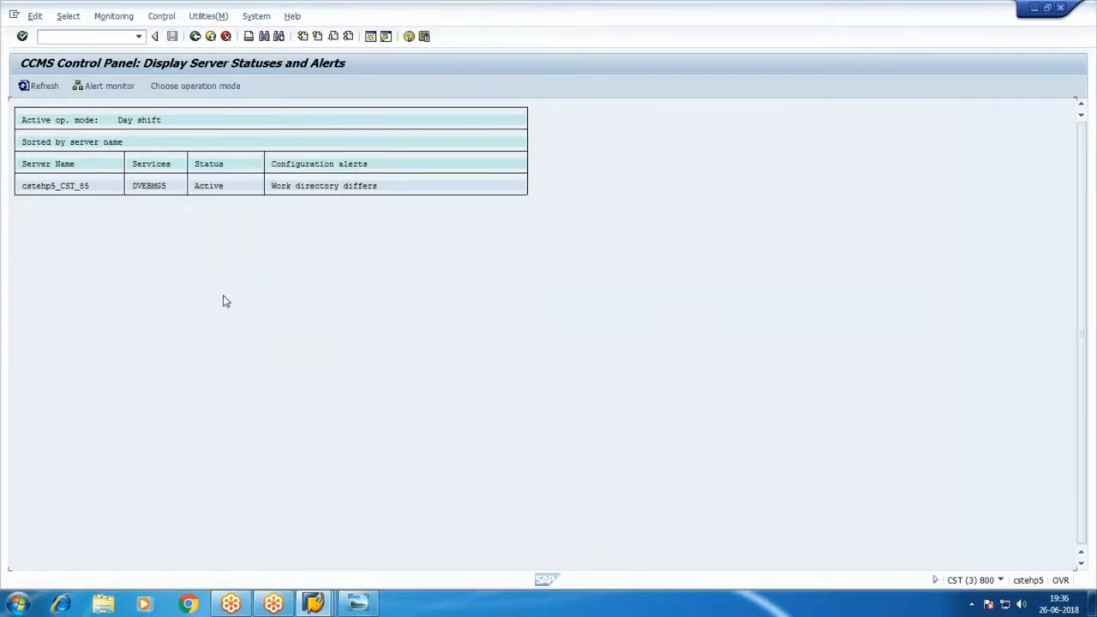
# Refresh the process overview and examine how the work processes are divided between dialog and background for the day shift.
pyautogui.click(1034, 7)
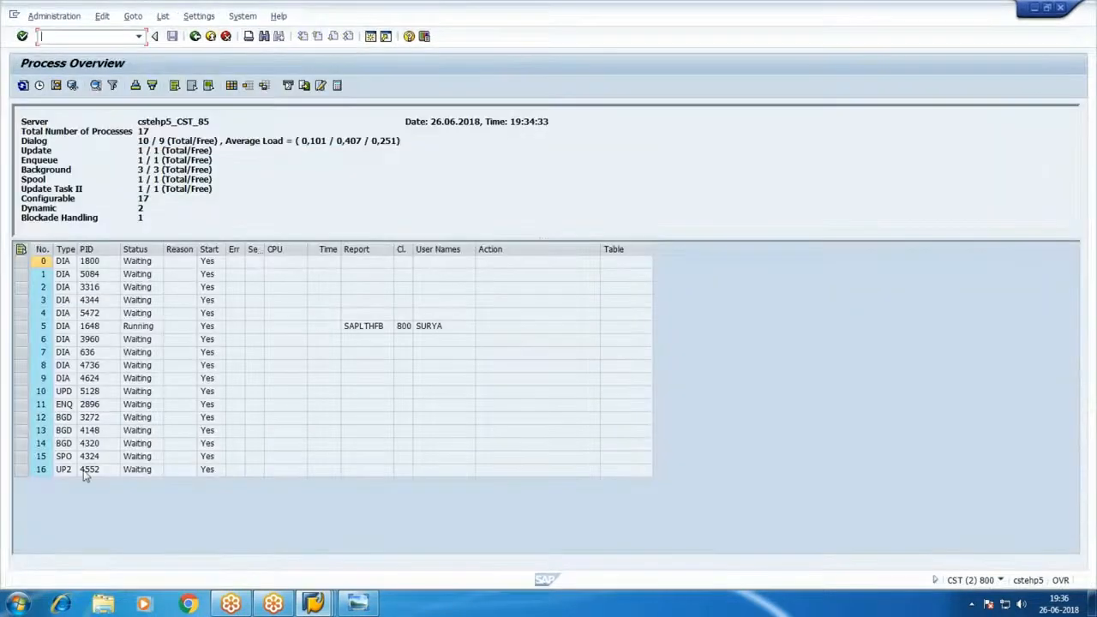
pyautogui.click(23, 86)
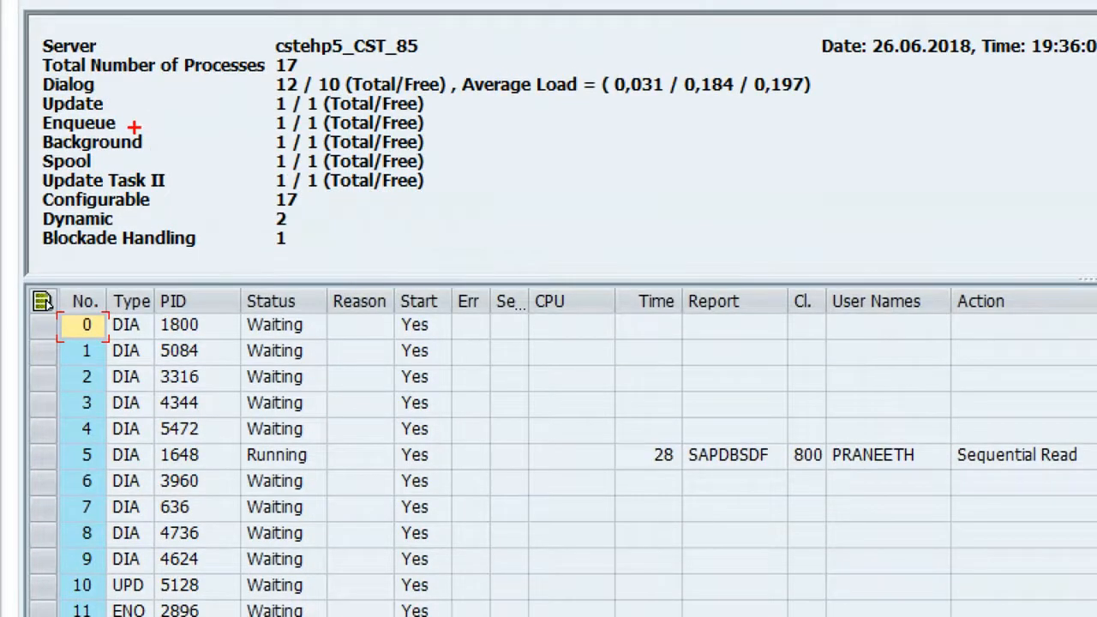
pyautogui.moveTo(36, 74)
pyautogui.mouseDown()
pyautogui.moveTo(111, 101)
pyautogui.moveTo(338, 94)
pyautogui.mouseUp()
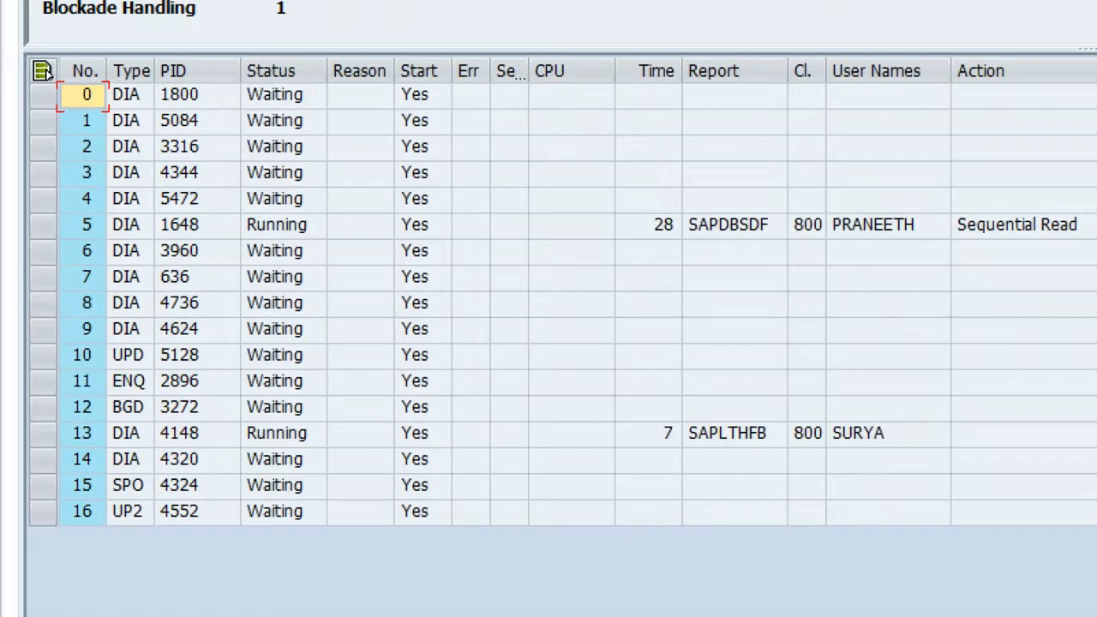
pyautogui.moveTo(63, 82)
pyautogui.mouseDown()
pyautogui.moveTo(106, 194)
pyautogui.moveTo(131, 311)
pyautogui.moveTo(155, 341)
pyautogui.mouseUp()
pyautogui.moveTo(176, 191); pyautogui.dragTo(558, 191)
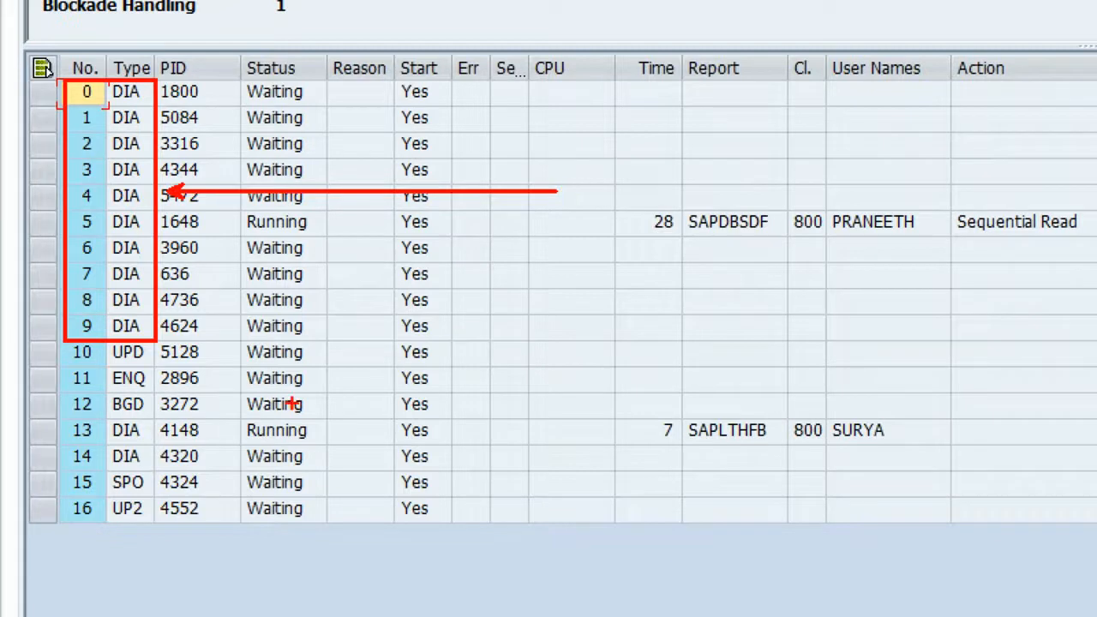
pyautogui.moveTo(68, 419)
pyautogui.mouseDown()
pyautogui.moveTo(172, 473)
pyautogui.moveTo(379, 464)
pyautogui.moveTo(144, 463)
pyautogui.moveTo(174, 442)
pyautogui.moveTo(504, 435)
pyautogui.moveTo(566, 444)
pyautogui.mouseUp()
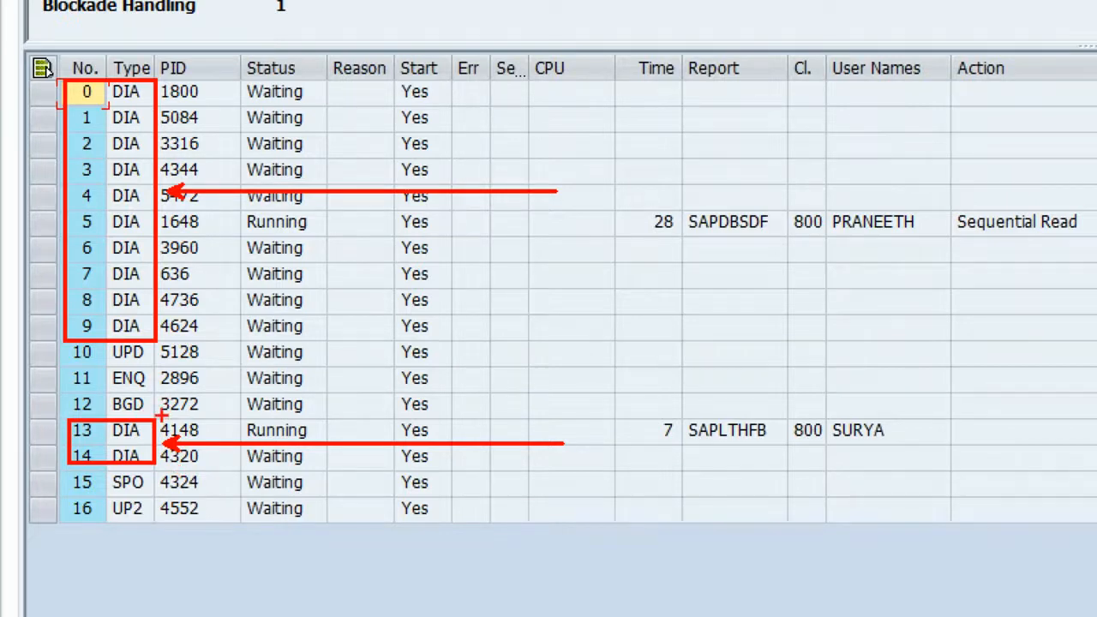
pyautogui.moveTo(111, 397)
pyautogui.mouseDown()
pyautogui.moveTo(159, 416)
pyautogui.moveTo(171, 401)
pyautogui.moveTo(539, 291)
pyautogui.mouseUp()
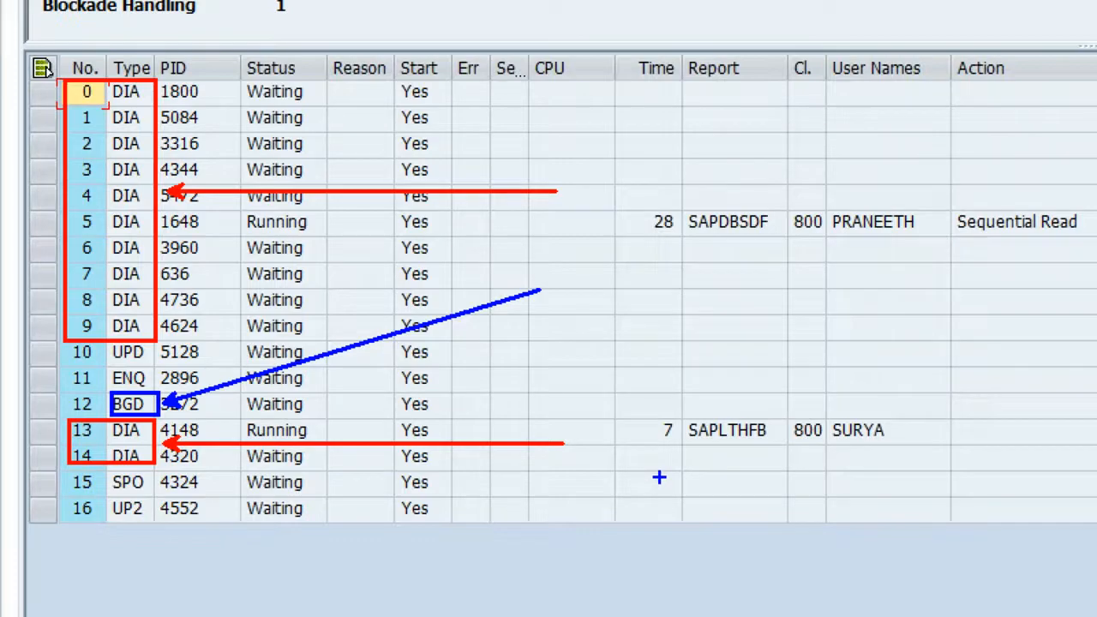
pyautogui.press('Escape')
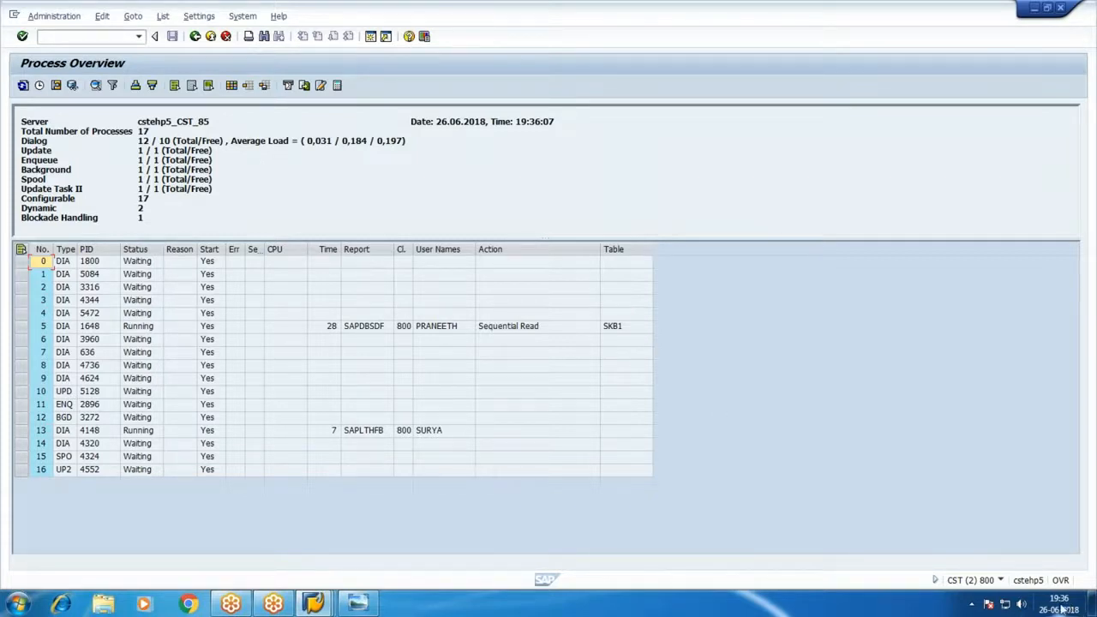
# Leave the process overview and the operation mode maintenance, and reopen the CCMS control panel with transaction RZ03.
pyautogui.moveTo(1061, 607)
pyautogui.click(195, 36)
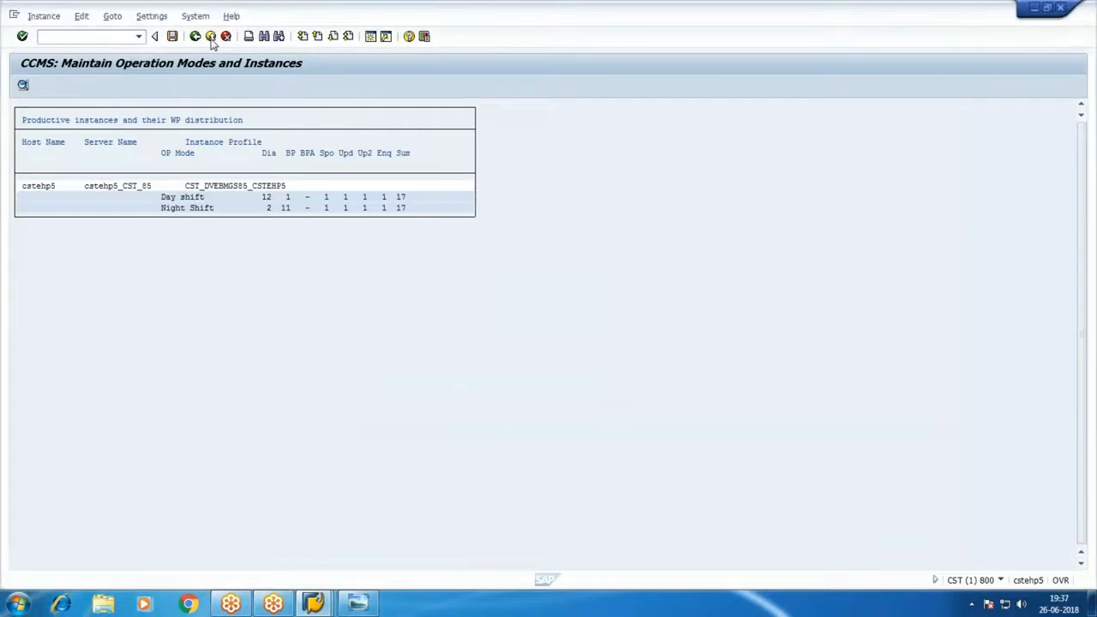
pyautogui.click(210, 36)
pyautogui.click(210, 36)
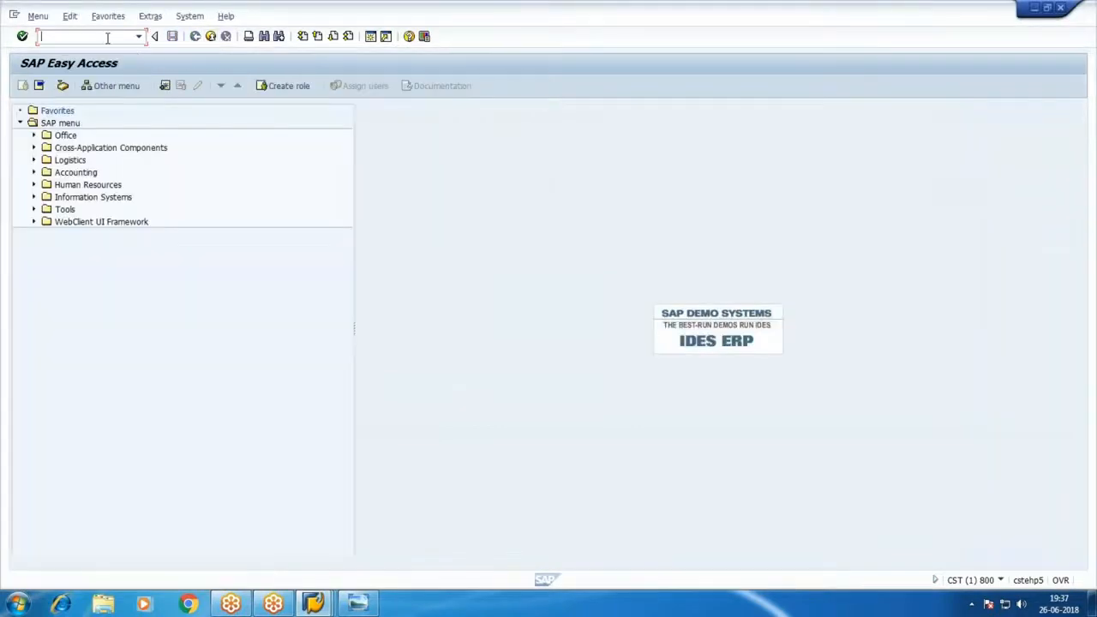
pyautogui.write('rz03')
pyautogui.press('Return')
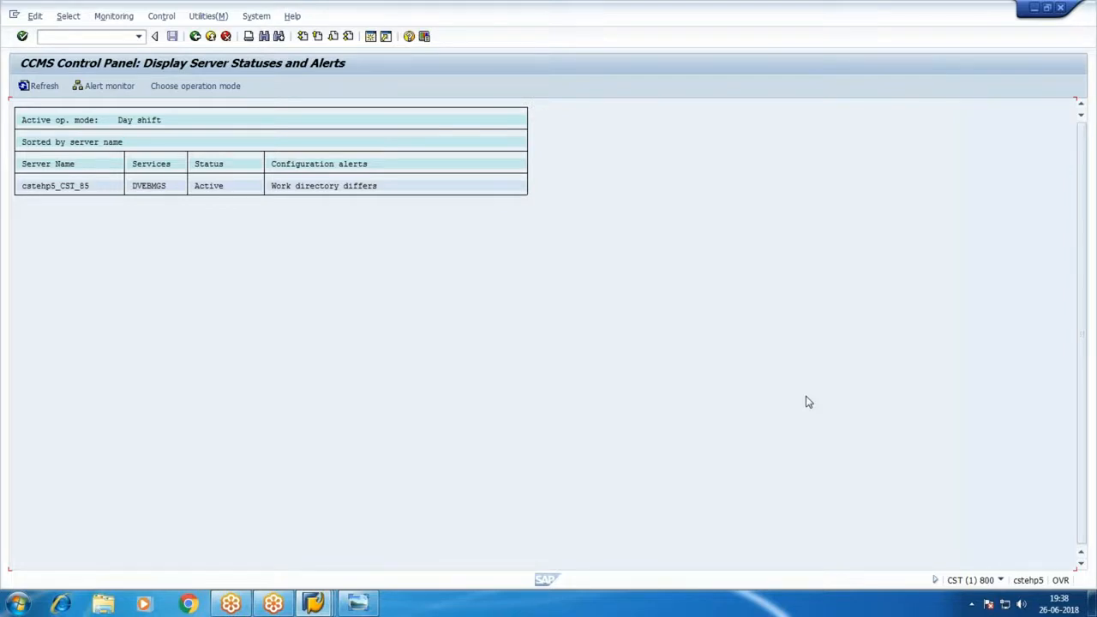
# Choose the Night Shift operation mode in the control panel and switch all servers to it, confirming the switch.
pyautogui.click(177, 89)
pyautogui.doubleClick(120, 141)
pyautogui.click(192, 91)
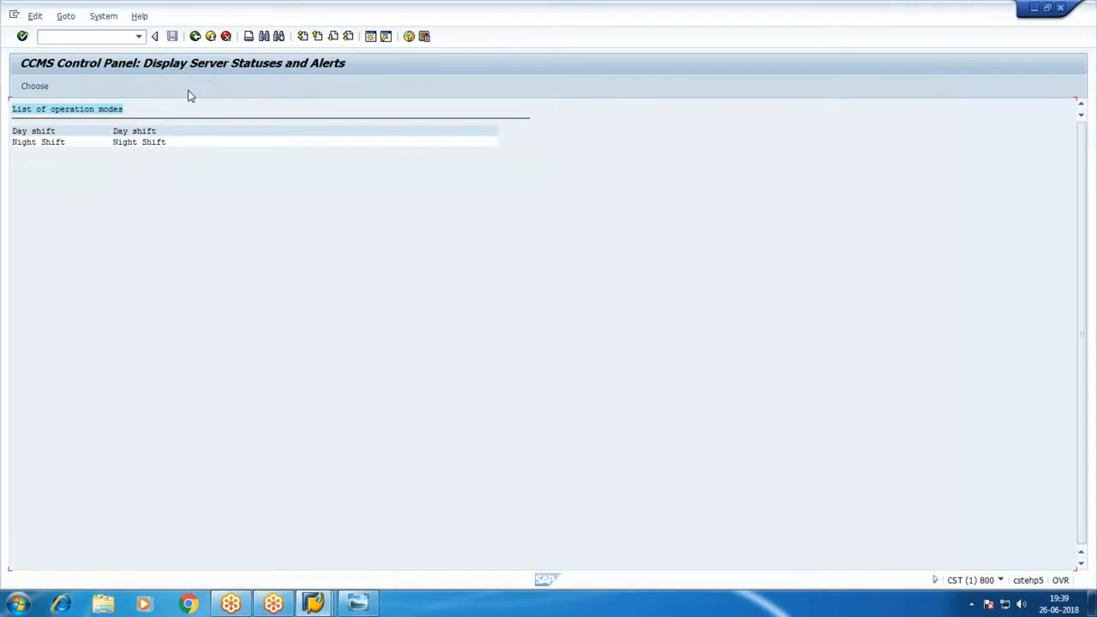
pyautogui.doubleClick(131, 142)
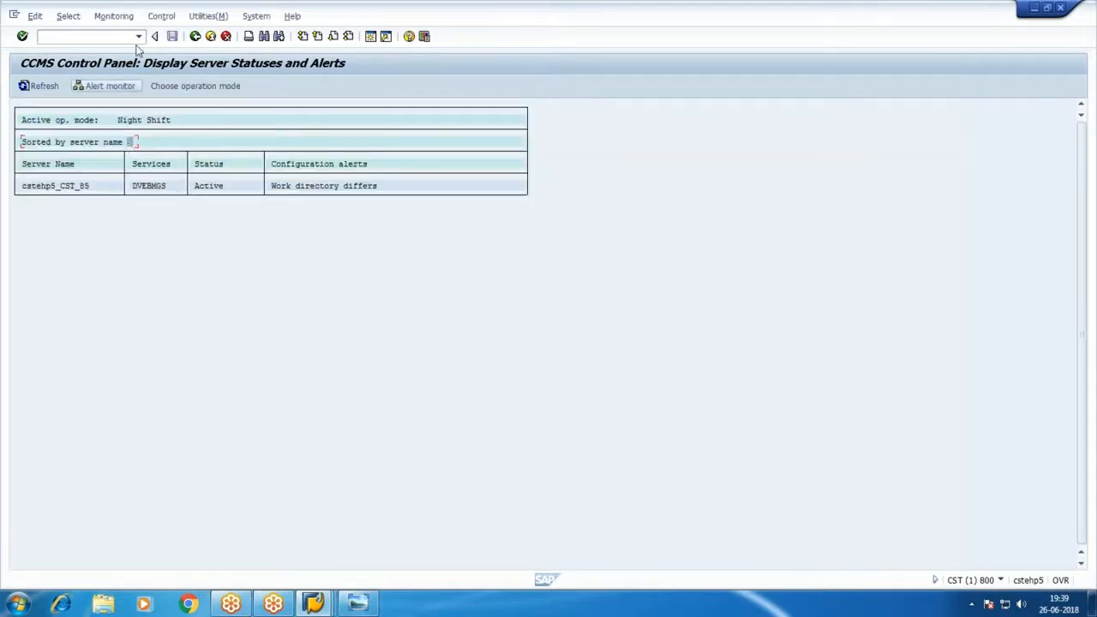
pyautogui.click(161, 17)
pyautogui.moveTo(265, 34)
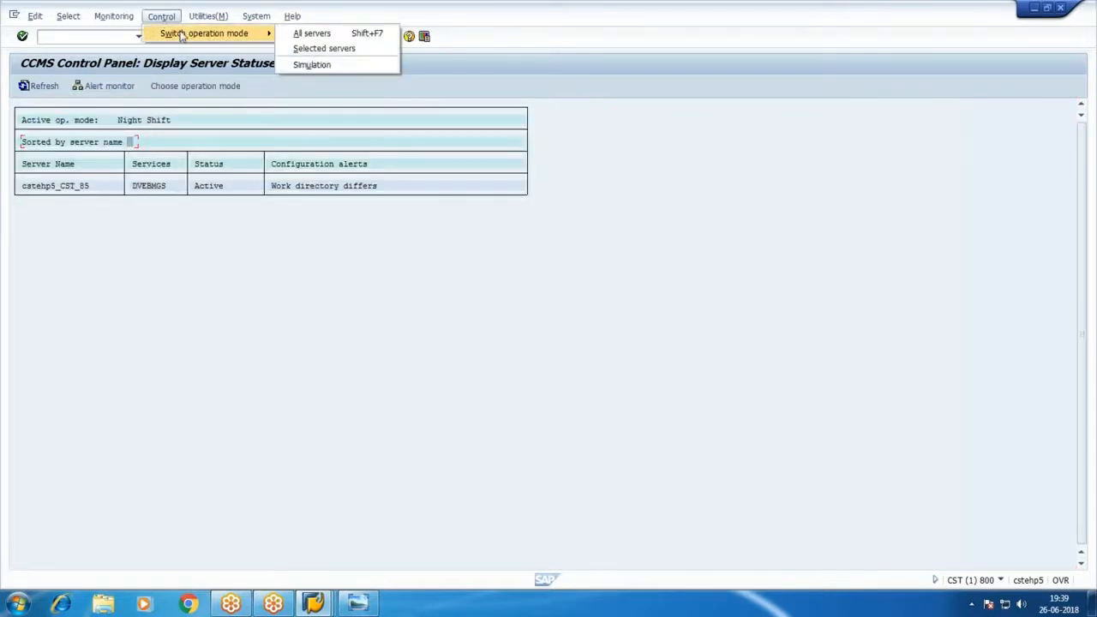
pyautogui.click(309, 34)
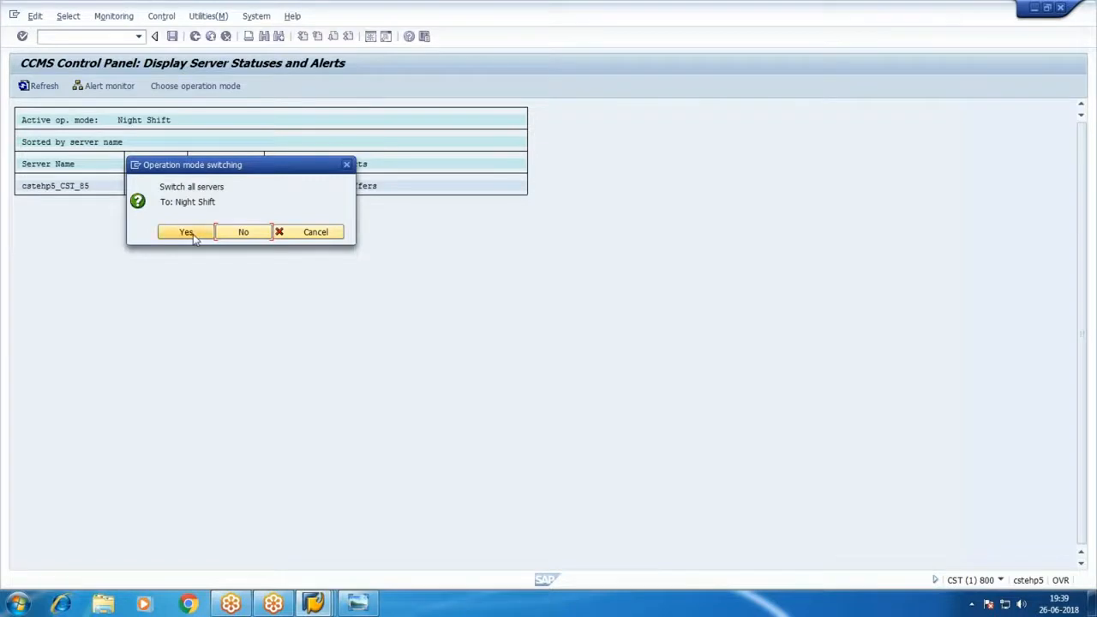
pyautogui.click(186, 232)
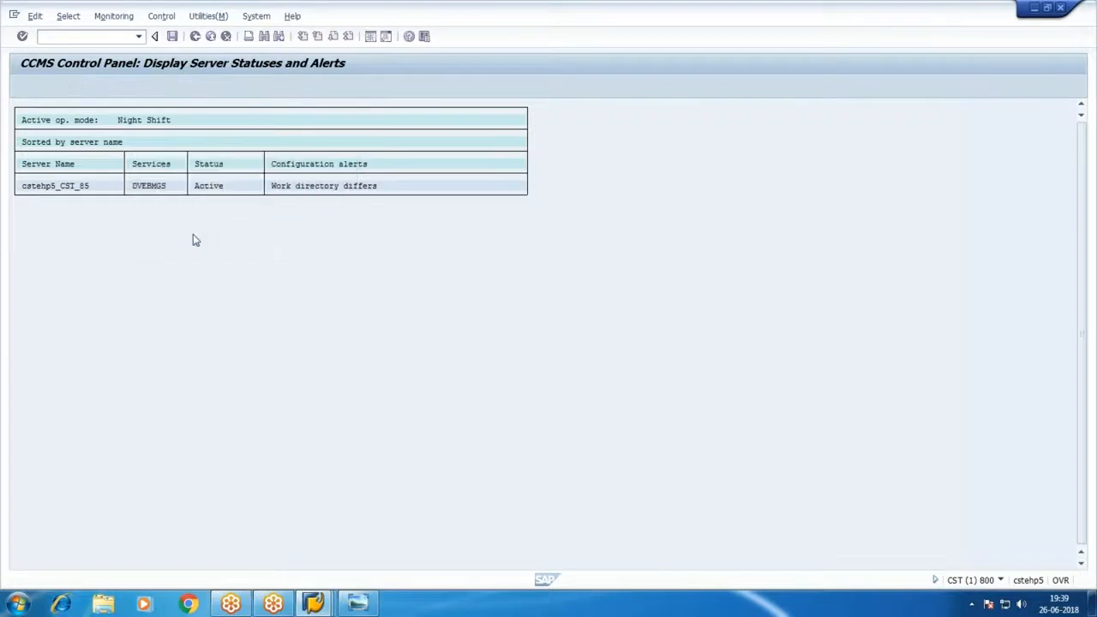
# Open SM50 in a new session and examine which work processes are background and which are dialog for the night shift.
pyautogui.click(374, 40)
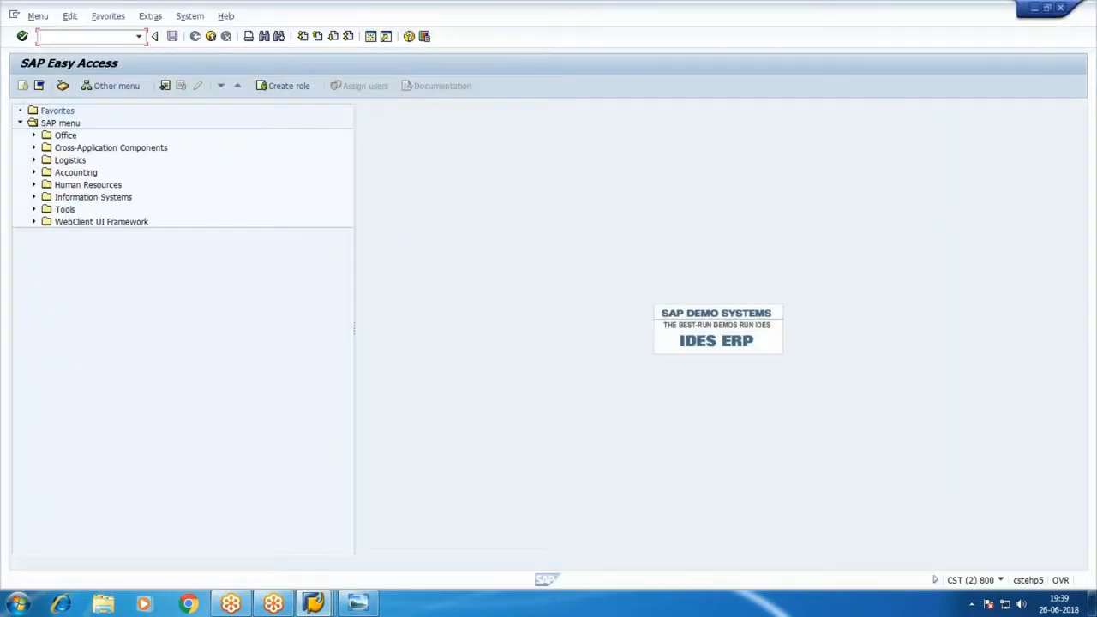
pyautogui.write('sm50')
pyautogui.press('Return')
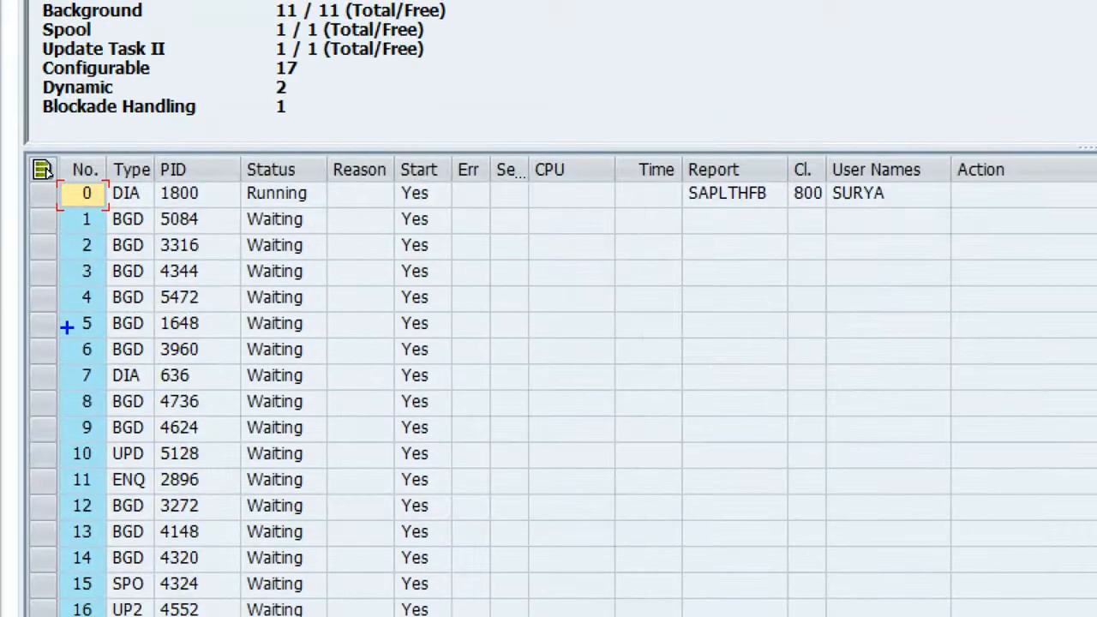
pyautogui.moveTo(99, 208); pyautogui.dragTo(161, 353)
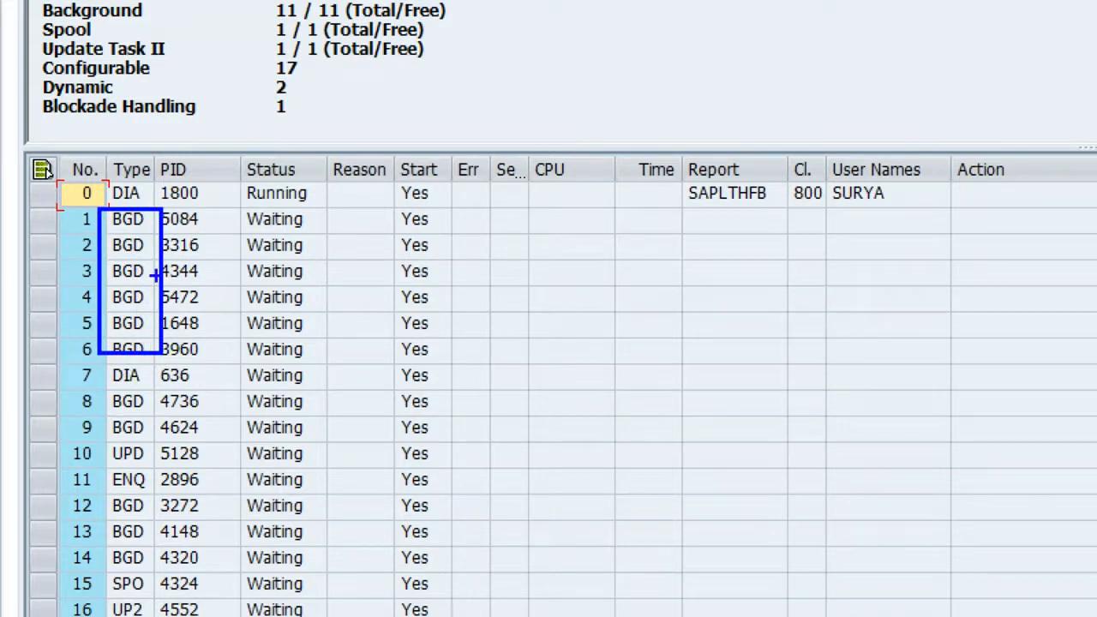
pyautogui.moveTo(176, 289); pyautogui.dragTo(574, 290)
pyautogui.moveTo(584, 289); pyautogui.dragTo(584, 290)
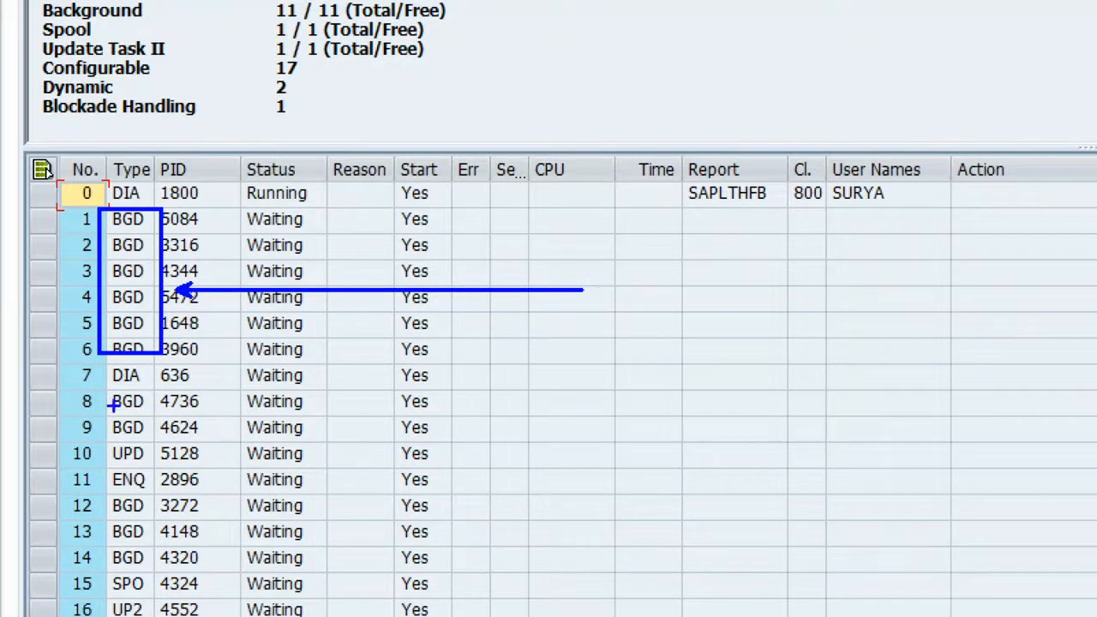
pyautogui.moveTo(103, 391); pyautogui.dragTo(157, 438)
pyautogui.moveTo(98, 494); pyautogui.dragTo(151, 569)
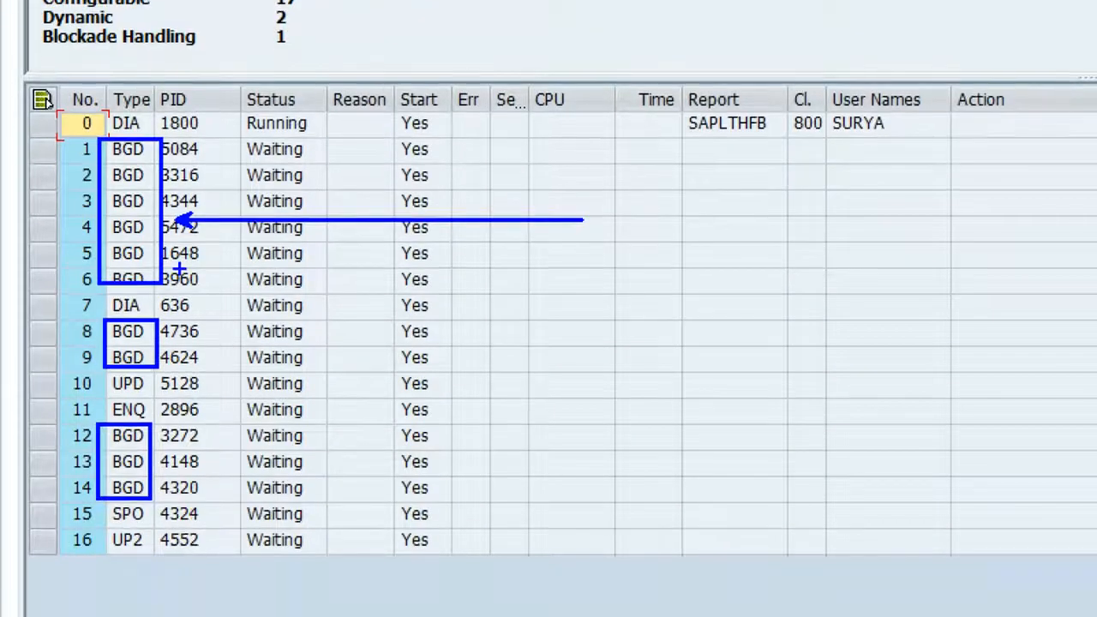
pyautogui.moveTo(106, 109); pyautogui.dragTo(154, 138)
pyautogui.moveTo(95, 291); pyautogui.dragTo(161, 319)
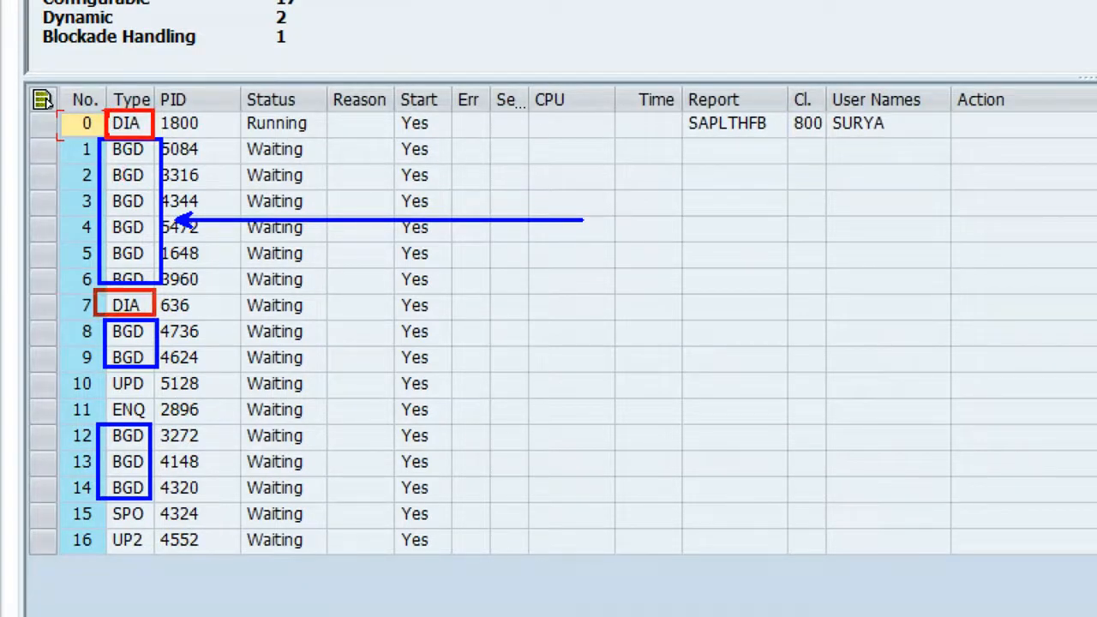